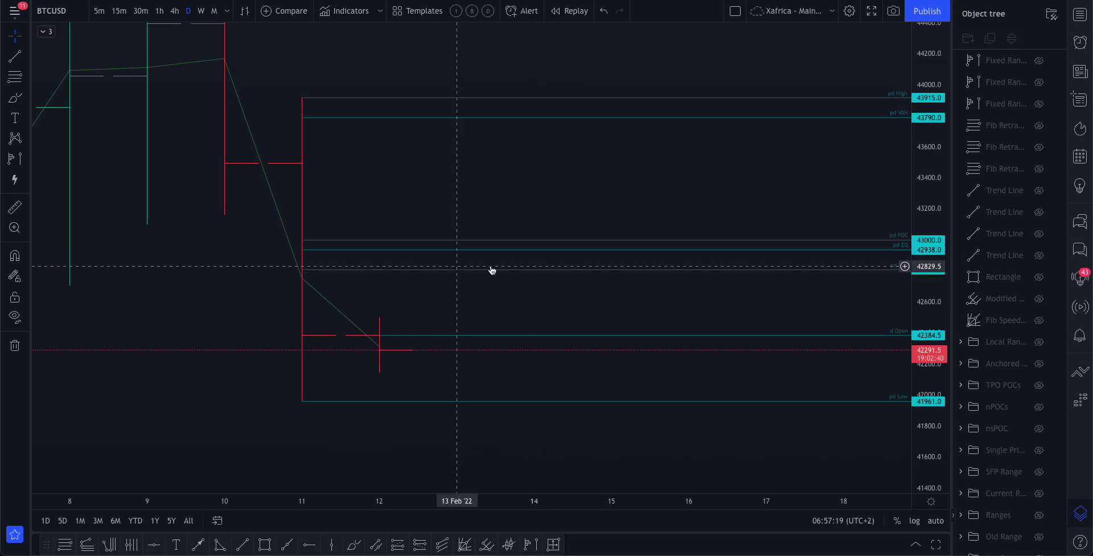
- Select the horizontal level line on the BTCUSD chart before moving to 5-minute candles
{"action": "left_click", "coordinate": [529, 272]}
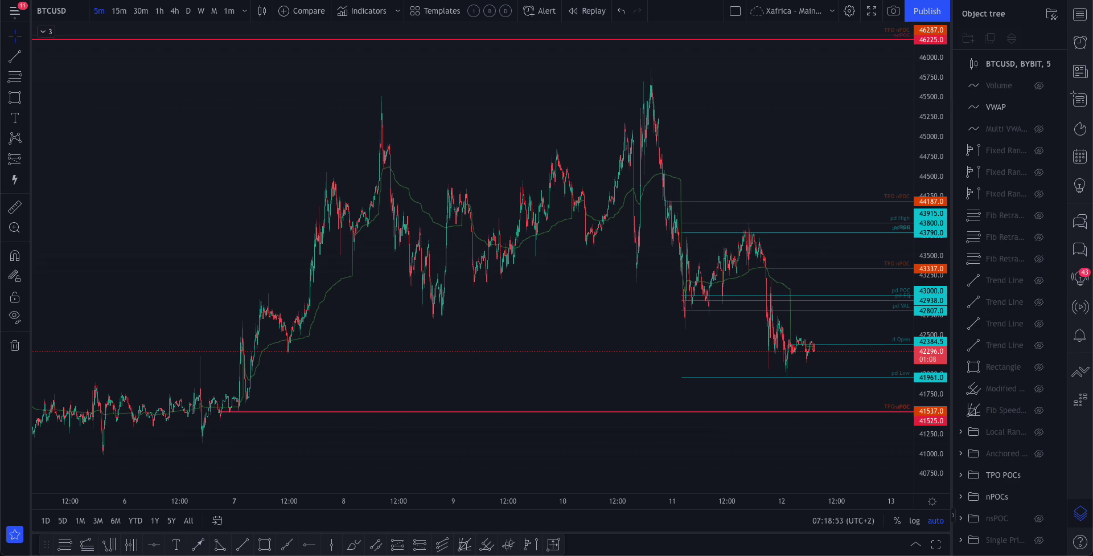
- In Exocharts, frame the BTCUSD daily volume profiles from late December to mid-February
{"action": "key", "text": "alt+Tab"}
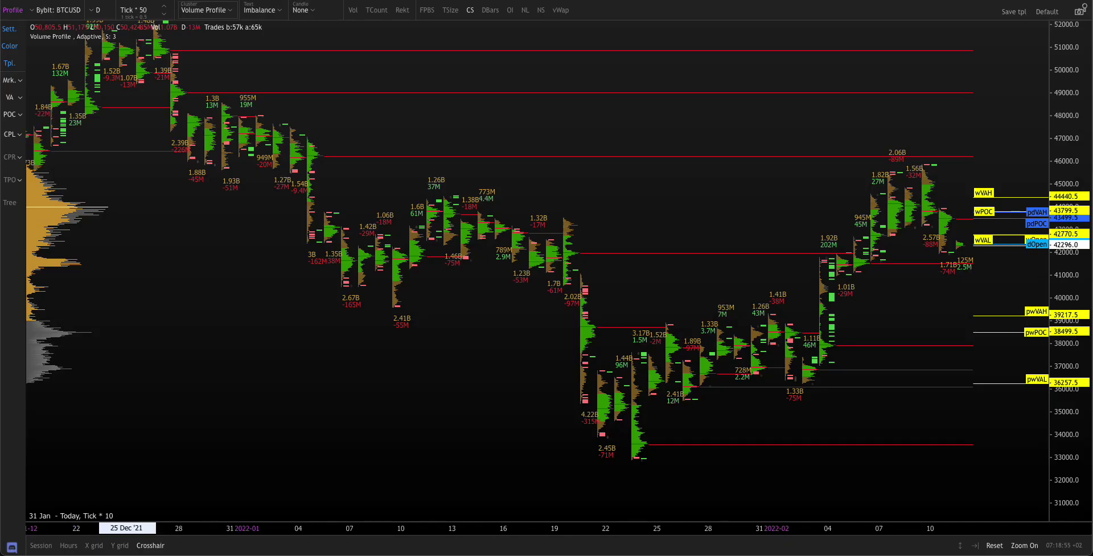
{"action": "key", "text": "alt+Tab"}
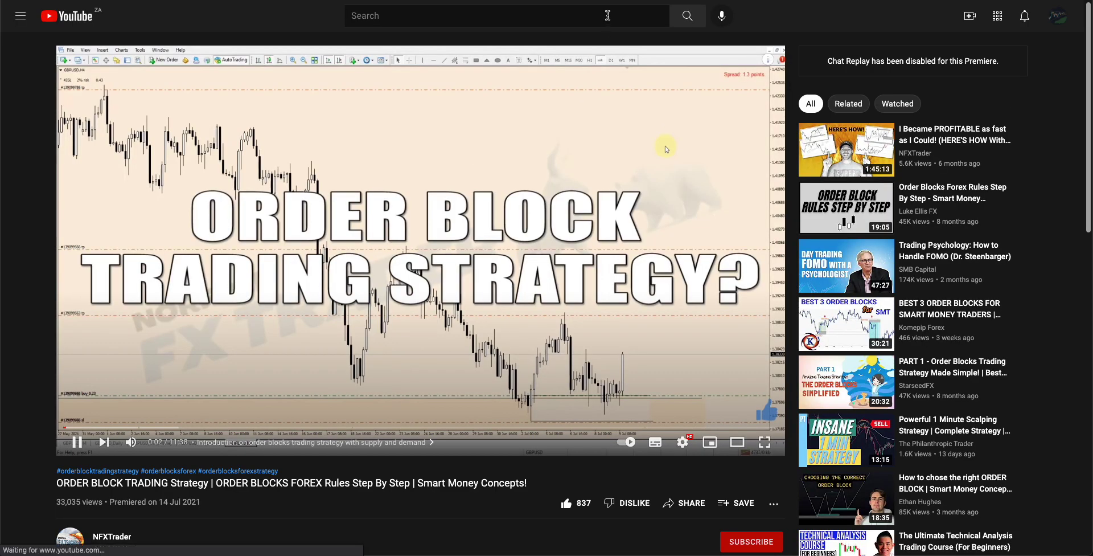
{"action": "key", "text": "alt+Tab"}
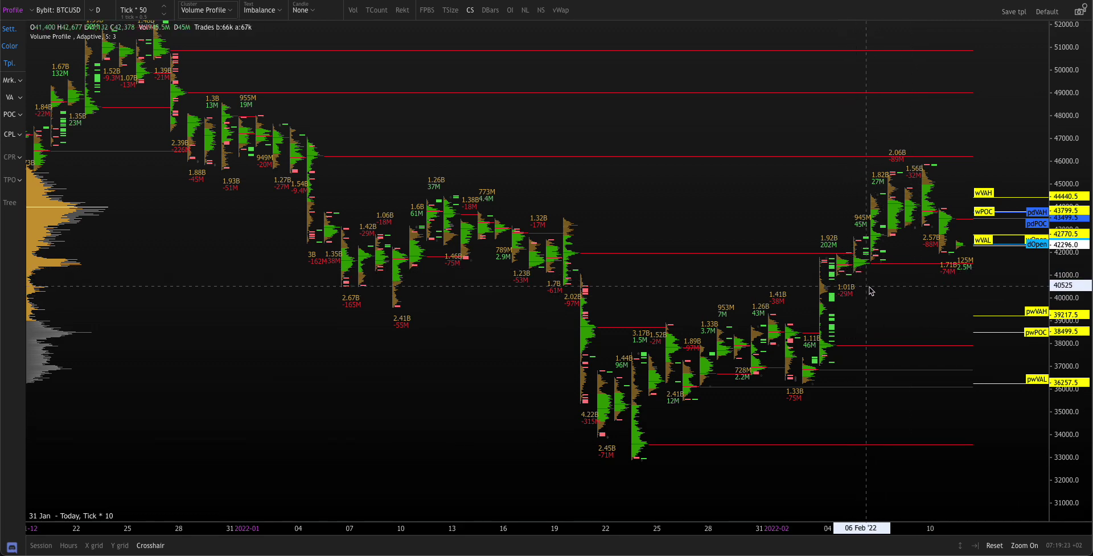
{"action": "scroll", "coordinate": [854, 272], "scroll_direction": "up", "scroll_amount": 5}
{"action": "scroll", "coordinate": [818, 309], "scroll_direction": "right", "scroll_amount": 10}
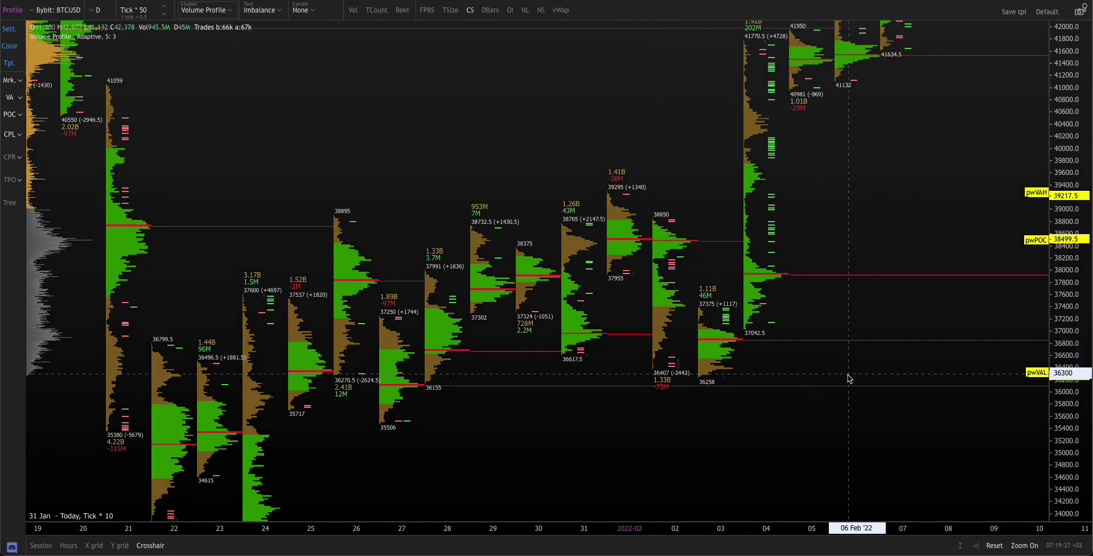
{"action": "left_click_drag", "start_coordinate": [844, 190], "coordinate": [715, 317]}
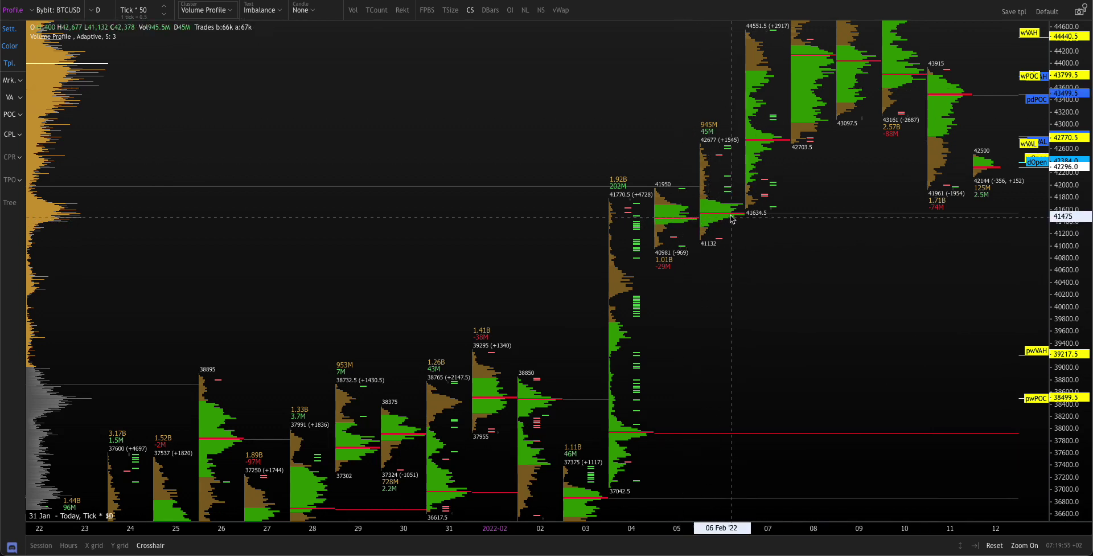
{"action": "scroll", "coordinate": [732, 216], "scroll_direction": "down", "scroll_amount": 5}
{"action": "left_click_drag", "start_coordinate": [598, 211], "coordinate": [835, 268]}
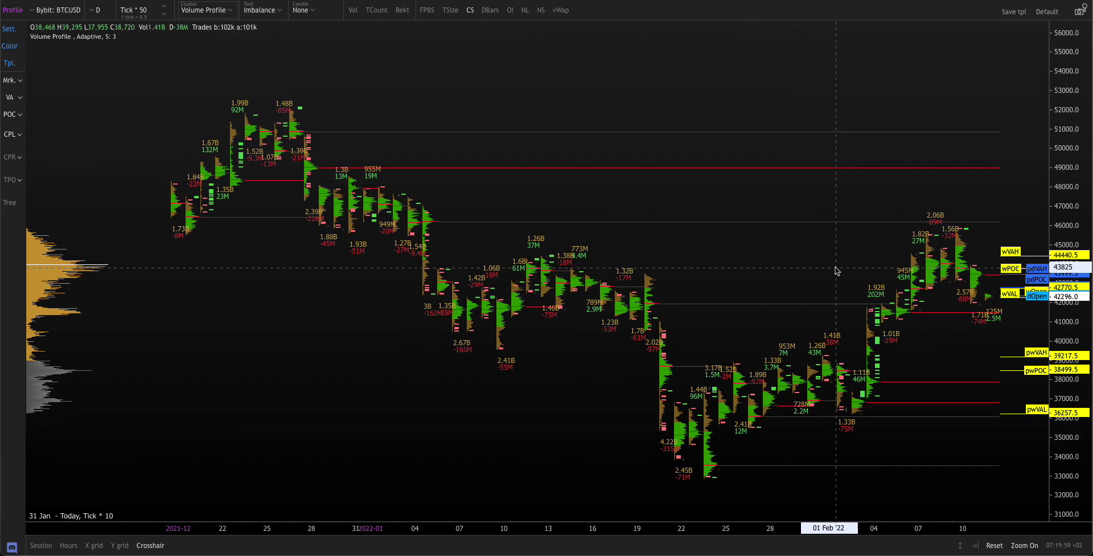
- Review the Exocharts volume profiles back to October 2021, then return to TradingView's BTCUSD chart
{"action": "scroll", "coordinate": [798, 266], "scroll_direction": "down", "scroll_amount": 5}
{"action": "left_click_drag", "start_coordinate": [569, 152], "coordinate": [823, 210]}
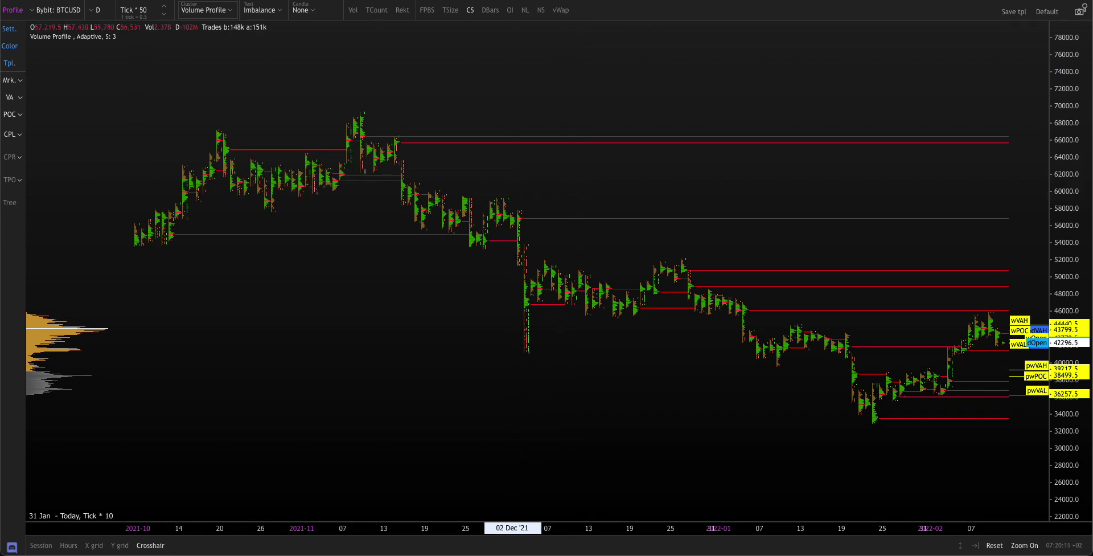
{"action": "key", "text": "ctrl+Tab"}
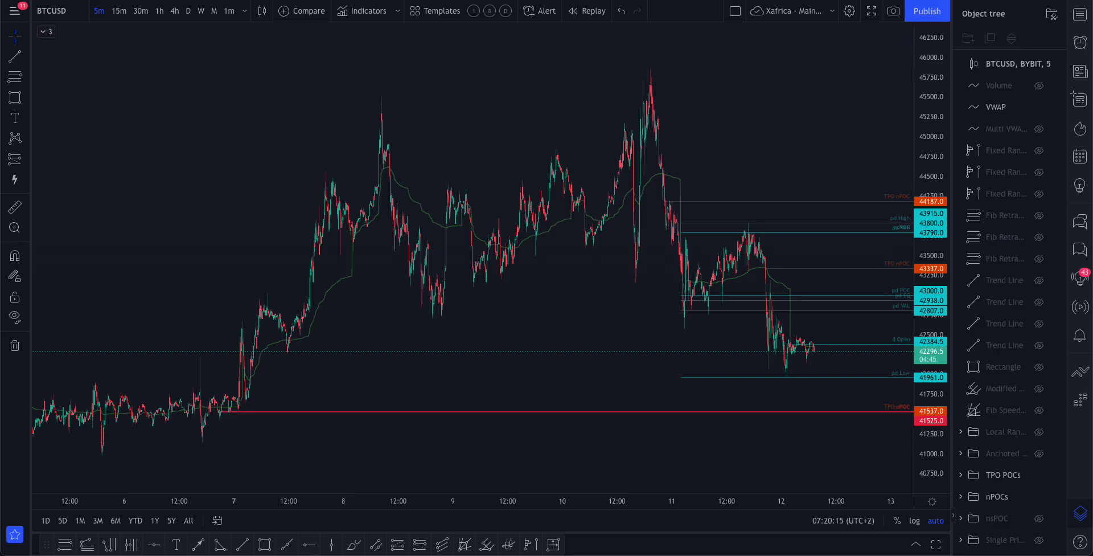
{"action": "key", "text": "ctrl+Tab"}
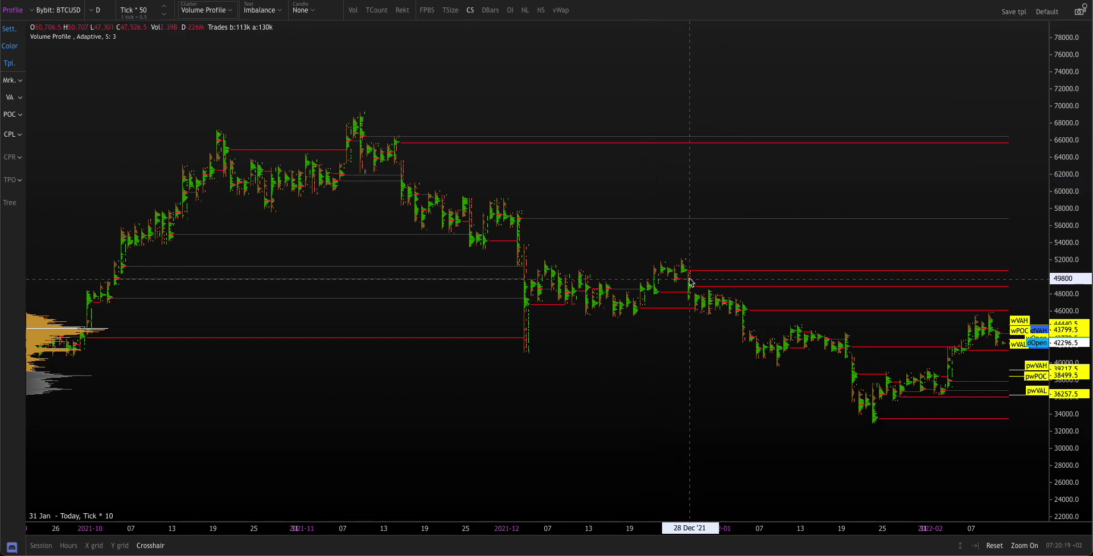
{"action": "left_click_drag", "start_coordinate": [708, 274], "coordinate": [566, 198]}
{"action": "scroll", "coordinate": [566, 198], "scroll_direction": "up", "scroll_amount": 3}
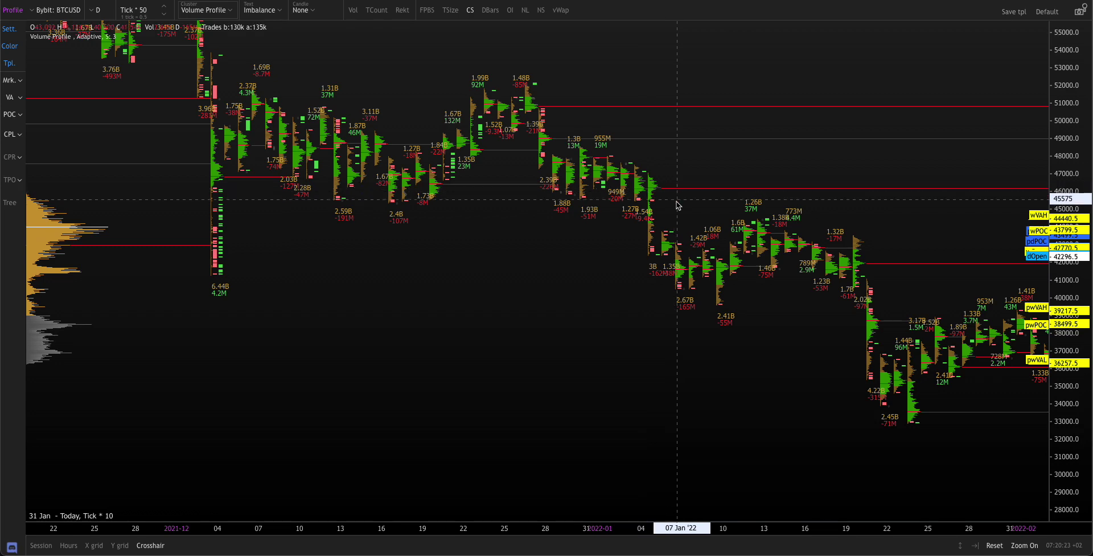
{"action": "scroll", "coordinate": [675, 196], "scroll_direction": "up", "scroll_amount": 5}
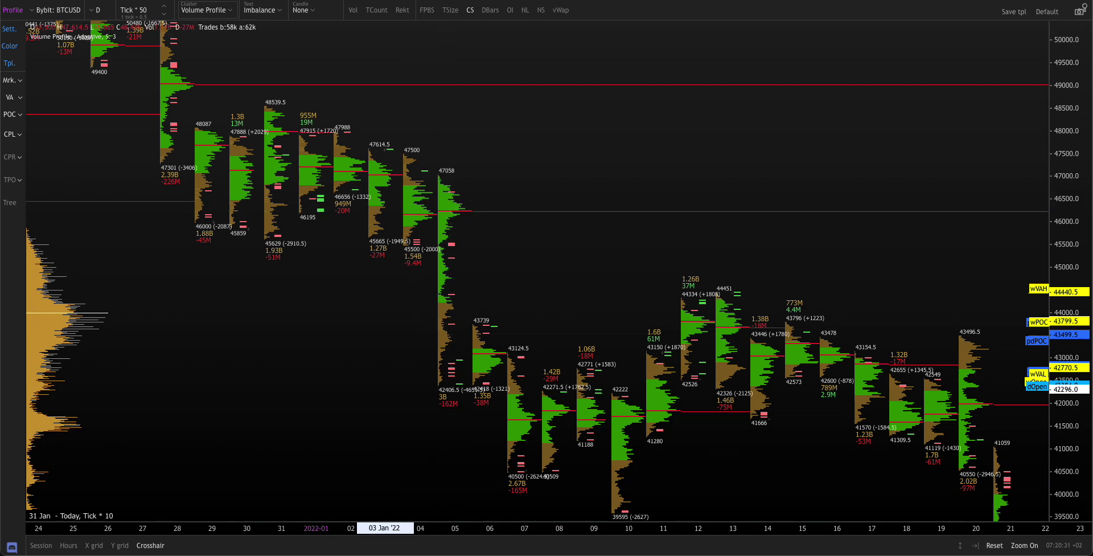
{"action": "key", "text": "alt+Tab"}
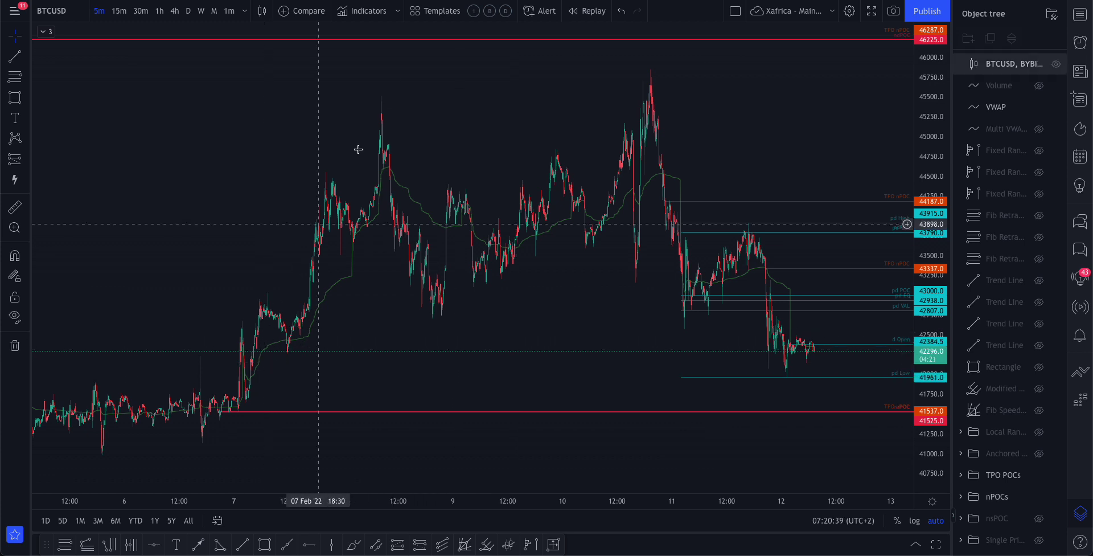
- Zoom in on the 11–12 Feb BTCUSD 5-minute candles between the 43915 high and 41961 low
{"action": "left_click_drag", "start_coordinate": [745, 144], "coordinate": [575, 146]}
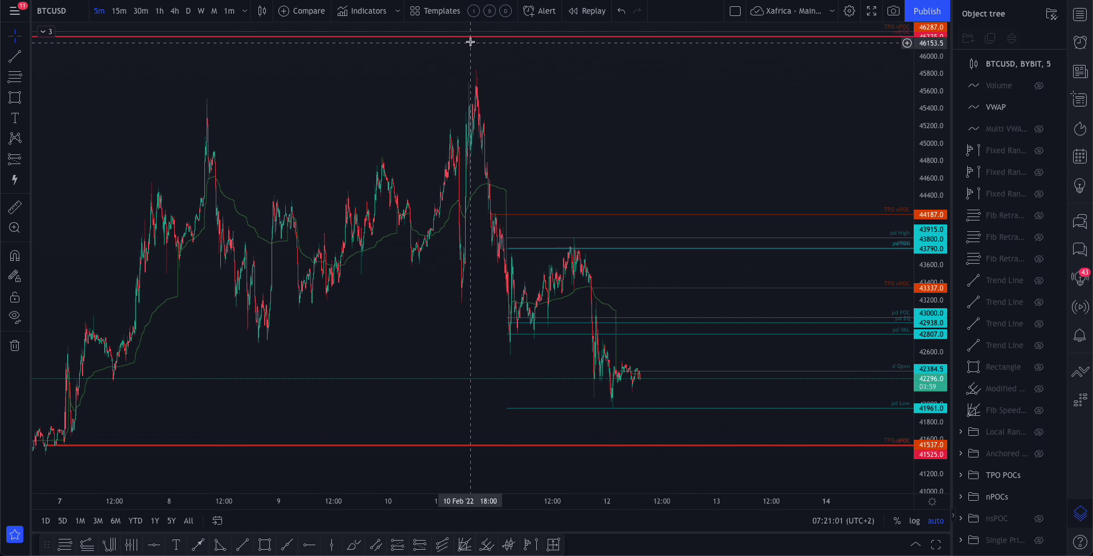
{"action": "scroll", "coordinate": [674, 306], "scroll_direction": "up", "scroll_amount": 2}
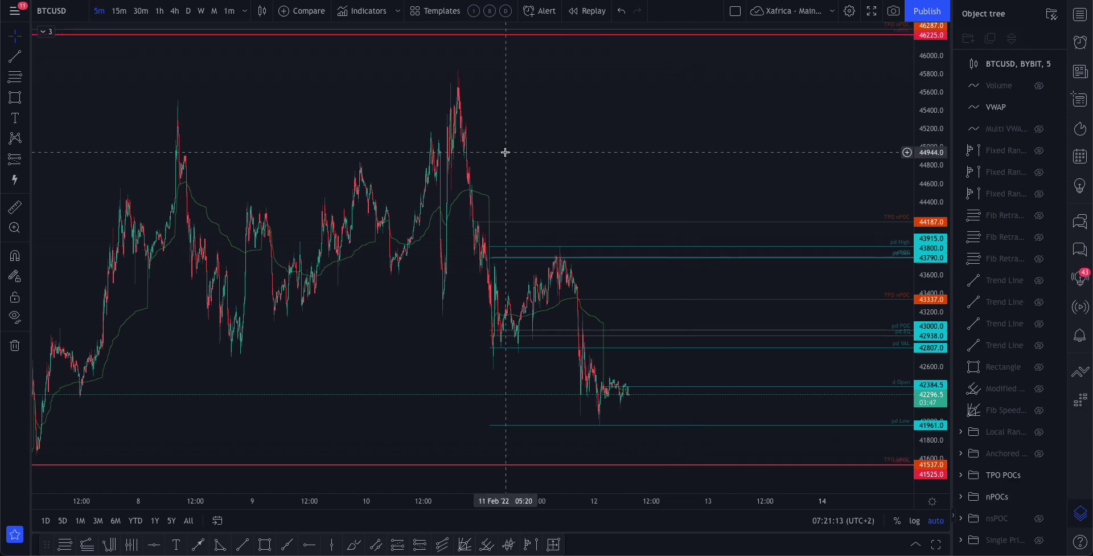
{"action": "scroll", "coordinate": [509, 144], "scroll_direction": "up", "scroll_amount": 5}
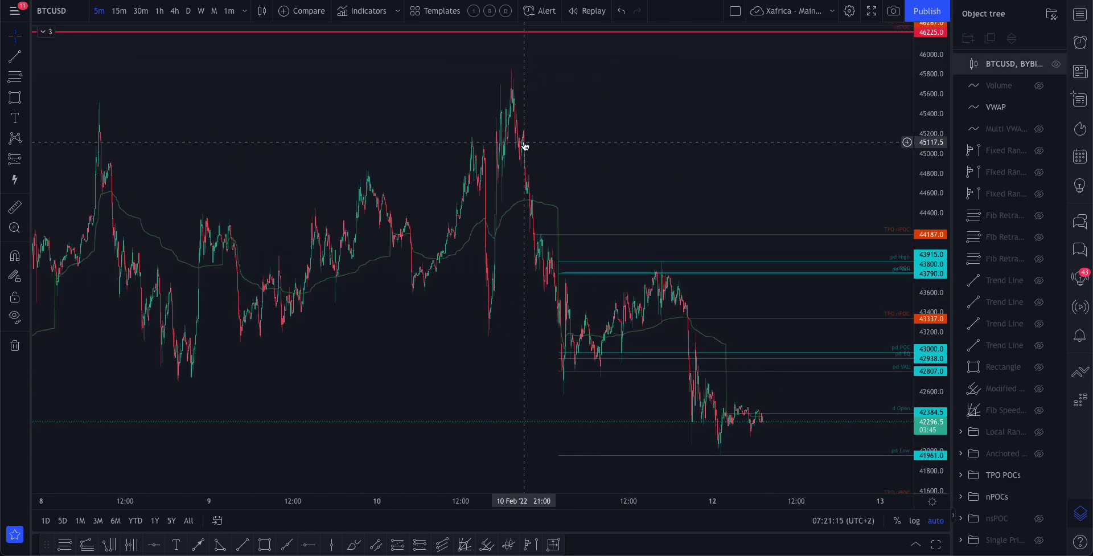
{"action": "scroll", "coordinate": [524, 143], "scroll_direction": "up", "scroll_amount": 5}
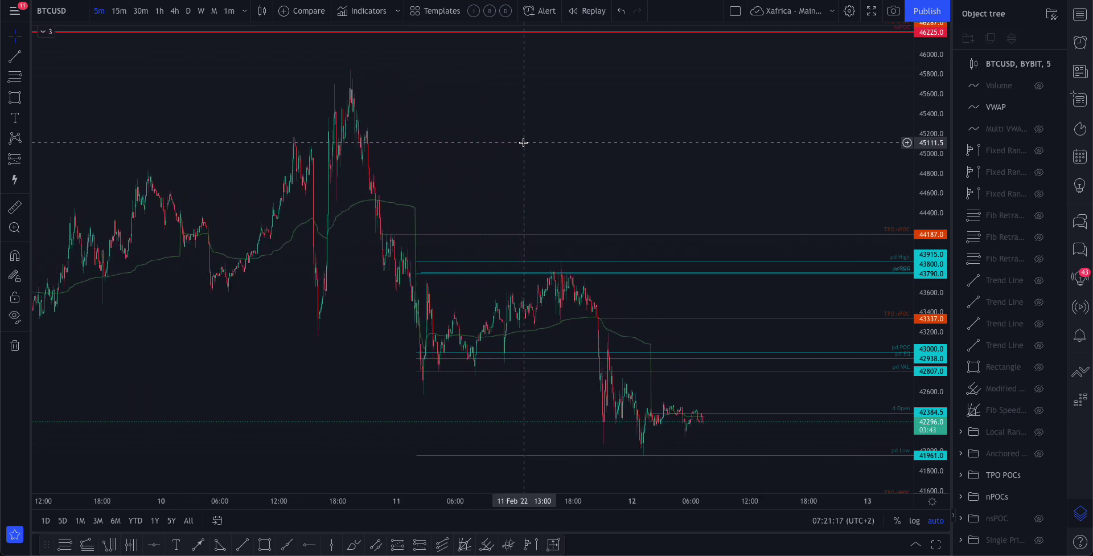
{"action": "scroll", "coordinate": [523, 143], "scroll_direction": "left", "scroll_amount": 10}
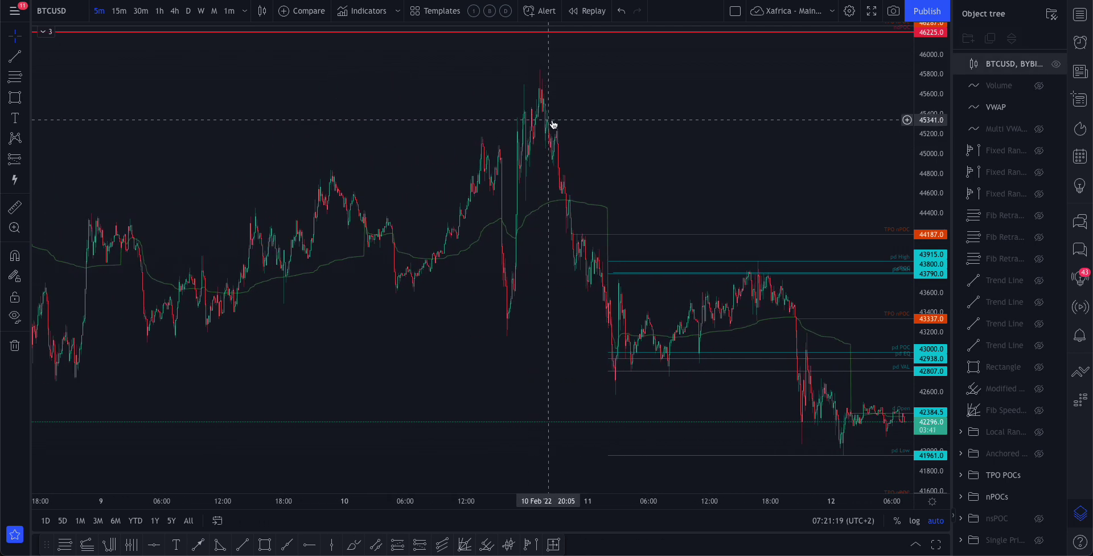
{"action": "scroll", "coordinate": [680, 157], "scroll_direction": "right", "scroll_amount": 4}
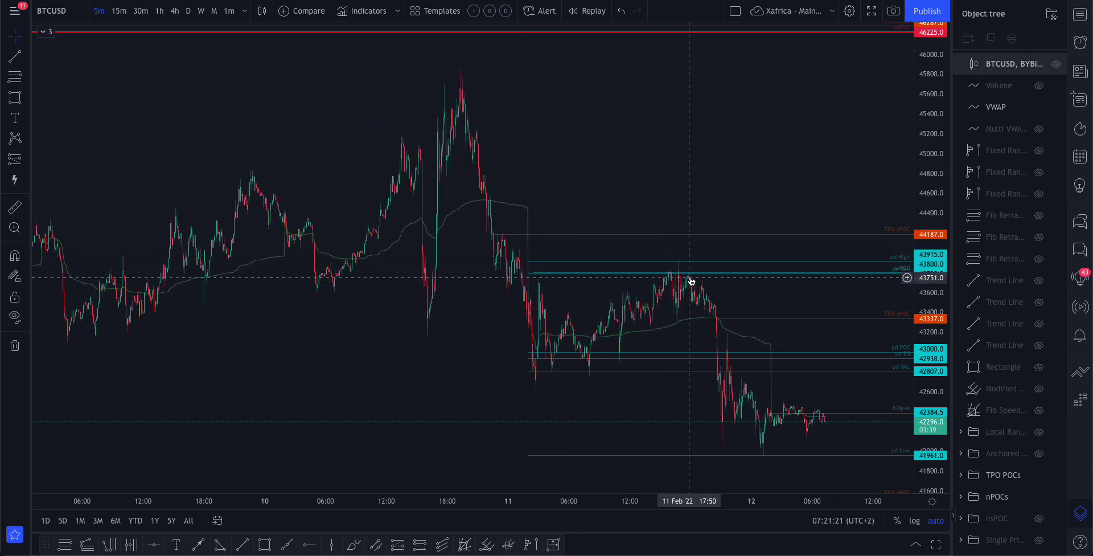
{"action": "scroll", "coordinate": [726, 282], "scroll_direction": "right", "scroll_amount": 15}
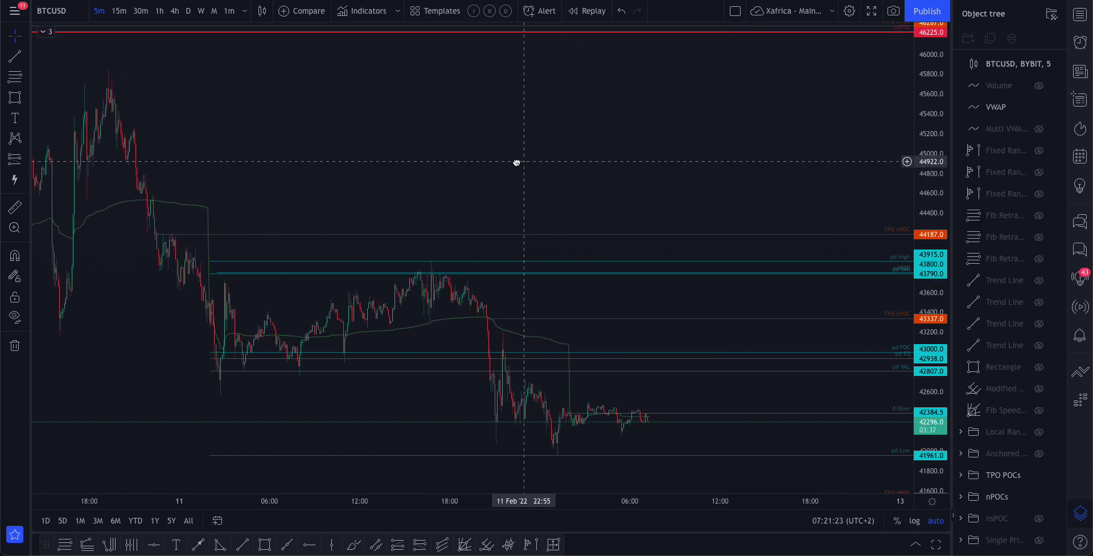
{"action": "scroll", "coordinate": [466, 220], "scroll_direction": "up", "scroll_amount": 5}
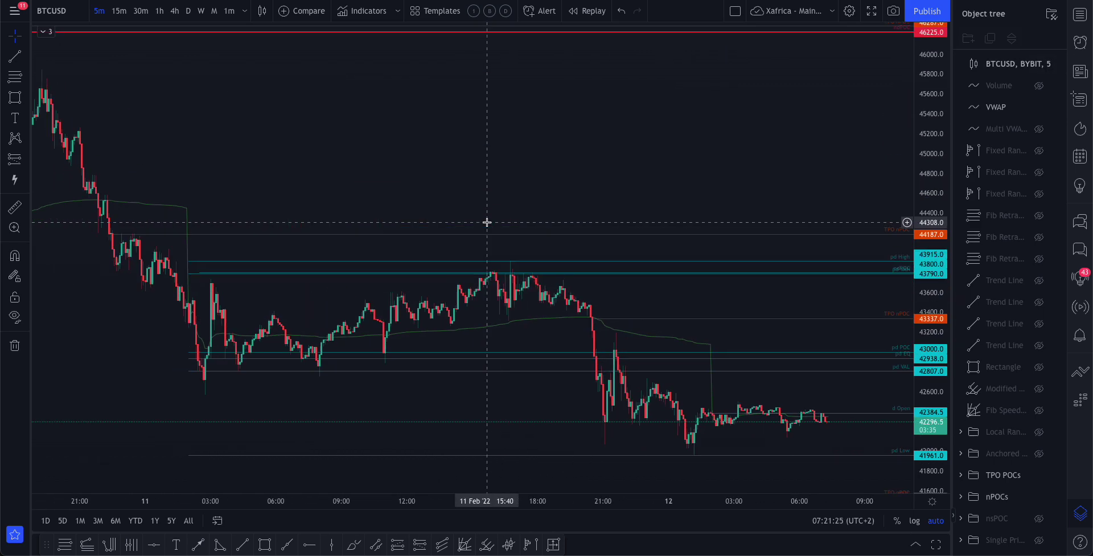
{"action": "scroll", "coordinate": [486, 221], "scroll_direction": "up", "scroll_amount": 4}
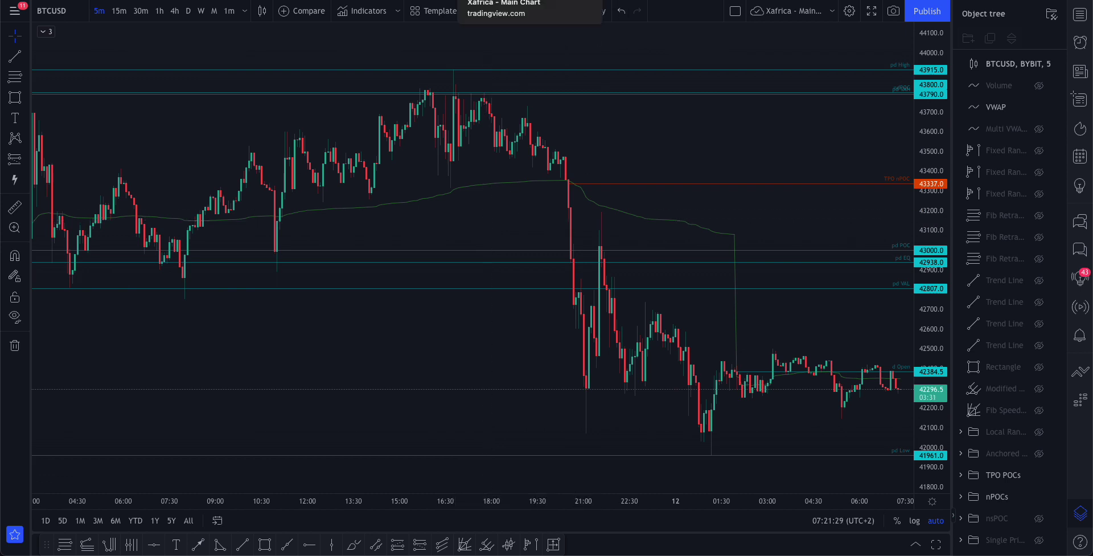
{"action": "key", "text": "ctrl+Tab"}
- Show the hidden Trade 1 long setup on the OXYPERP 4h chart, then go back to BTCUSD
{"action": "key", "text": "Escape"}
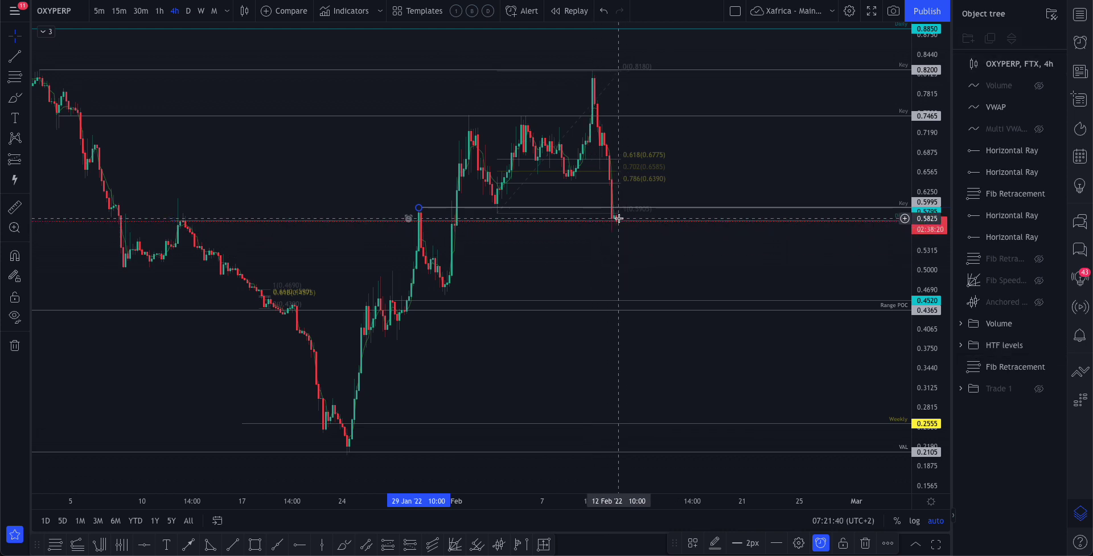
{"action": "left_click", "coordinate": [1040, 389]}
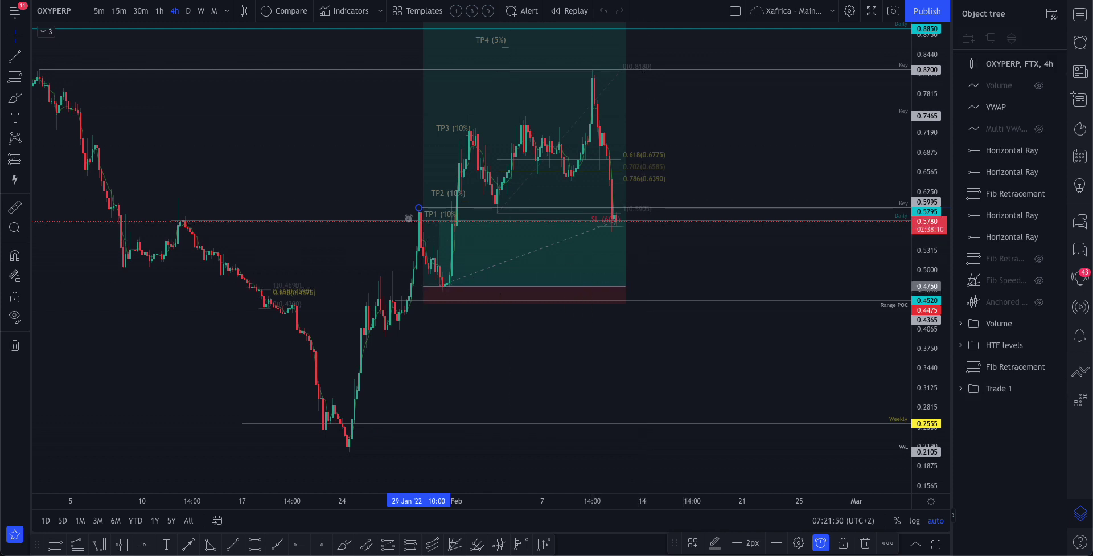
{"action": "key", "text": "ctrl+Tab"}
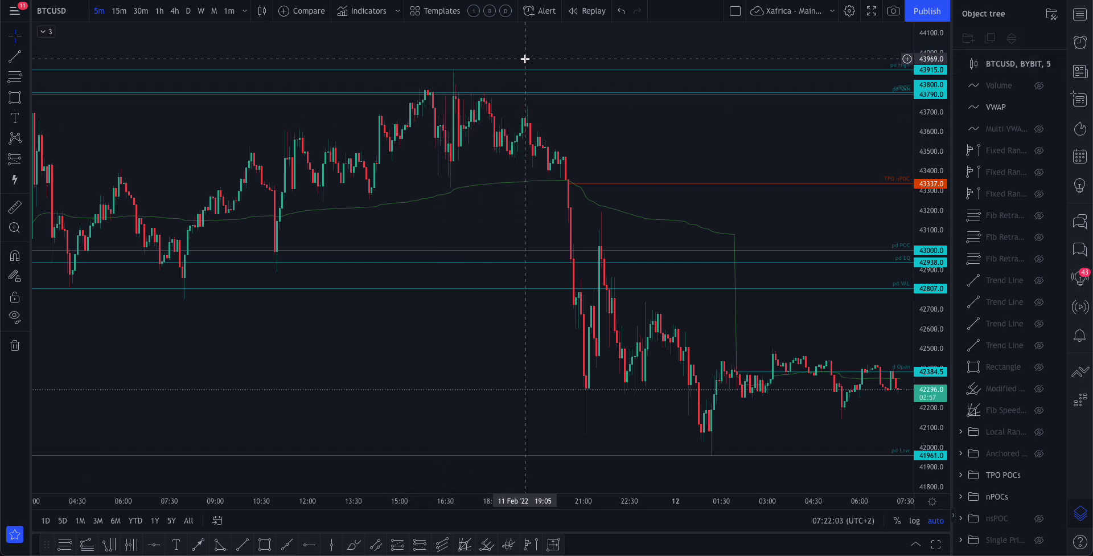
- Switch BTCUSD to 30-minute candles and zoom into the 11 Feb price action
{"action": "scroll", "coordinate": [510, 106], "scroll_direction": "down", "scroll_amount": 2}
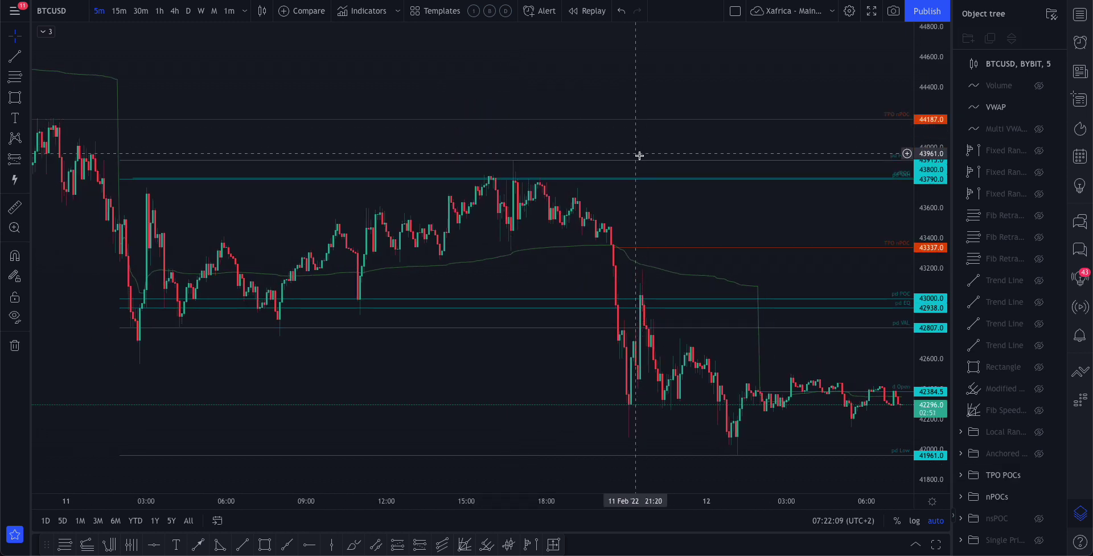
{"action": "scroll", "coordinate": [564, 168], "scroll_direction": "up", "scroll_amount": 3}
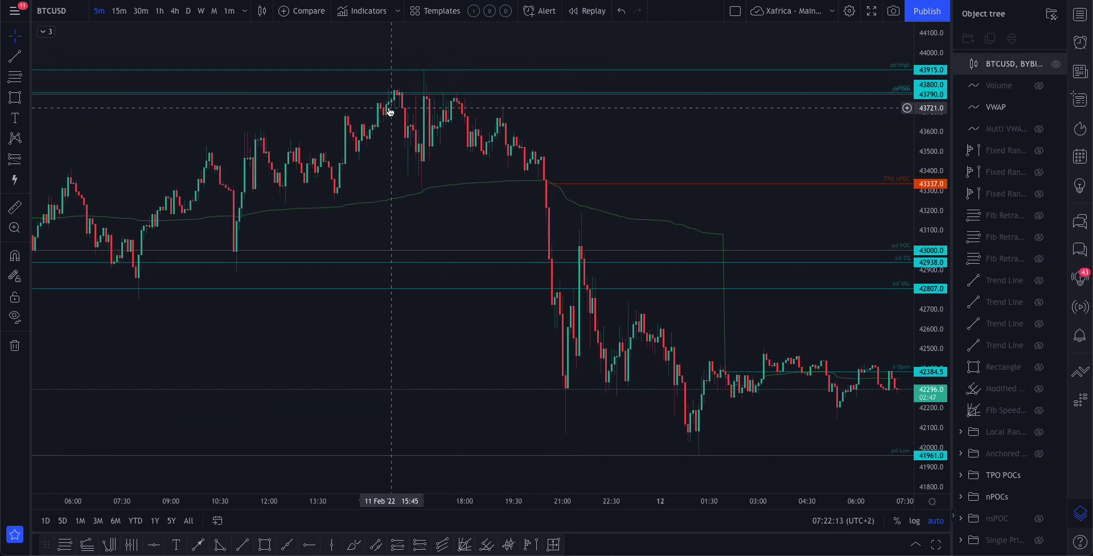
{"action": "left_click", "coordinate": [141, 11]}
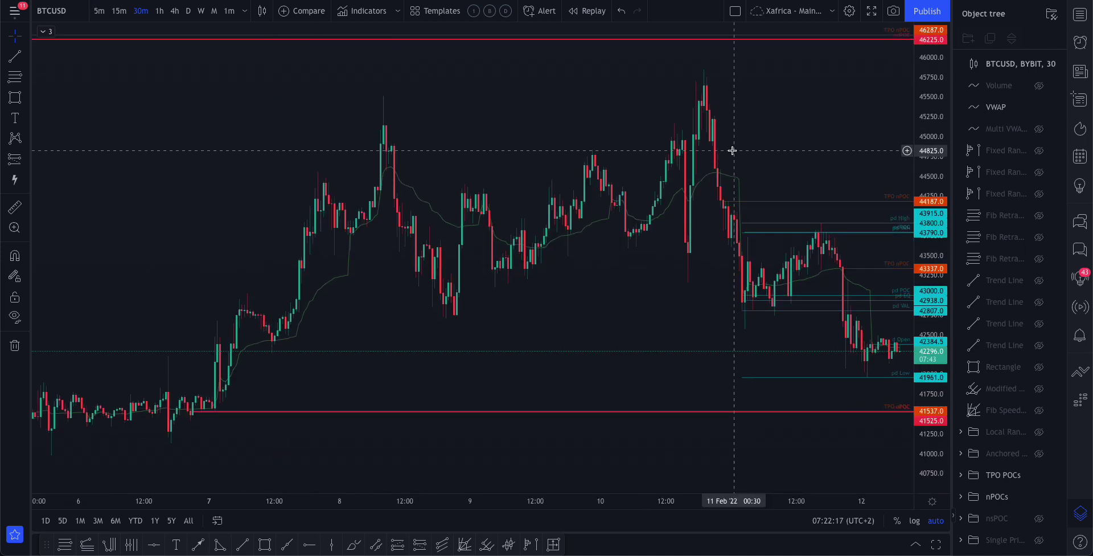
{"action": "scroll", "coordinate": [729, 149], "scroll_direction": "up", "scroll_amount": 5}
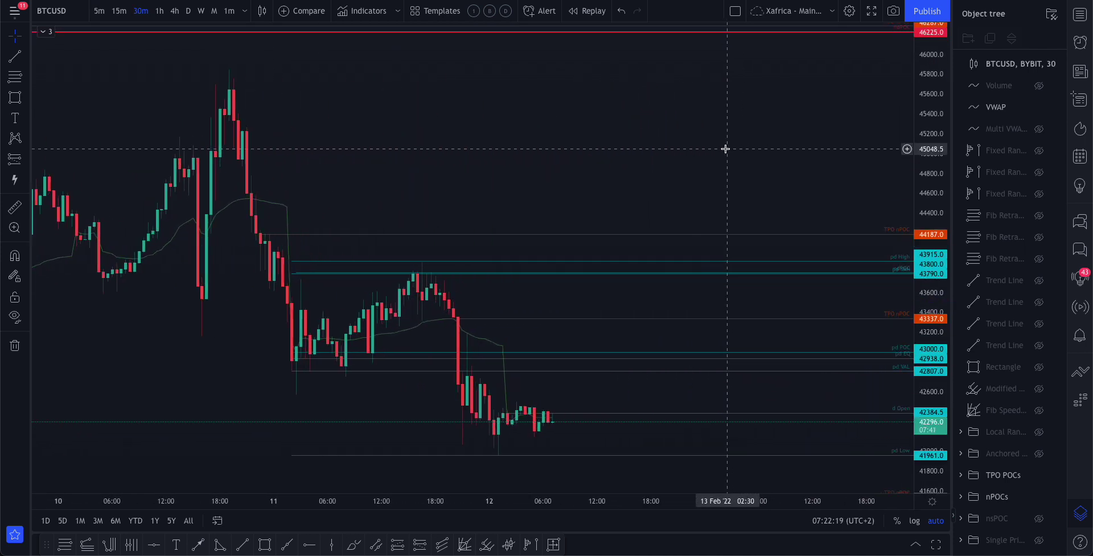
{"action": "scroll", "coordinate": [383, 251], "scroll_direction": "up", "scroll_amount": 3}
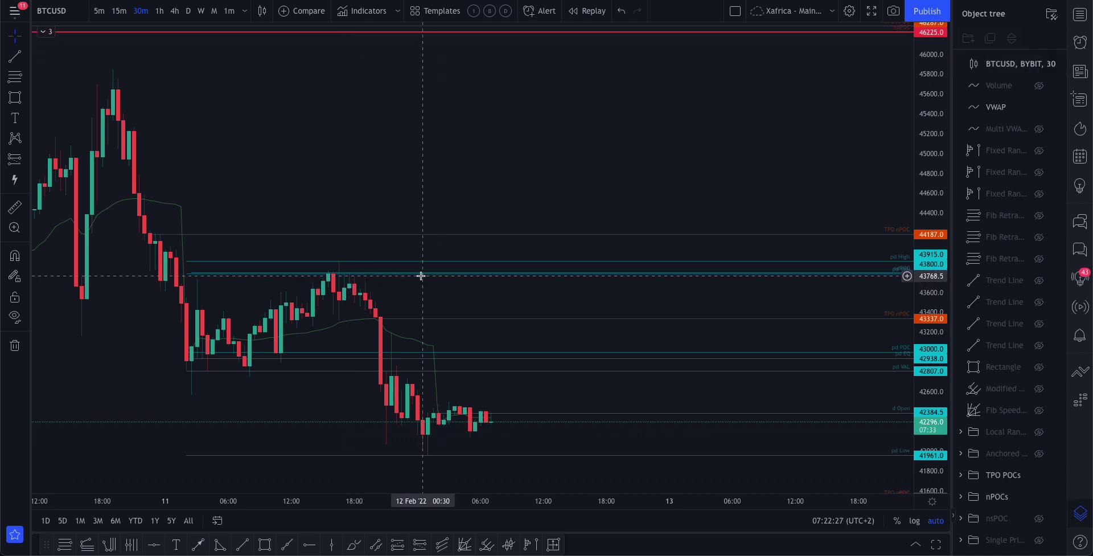
{"action": "scroll", "coordinate": [610, 284], "scroll_direction": "up", "scroll_amount": 3}
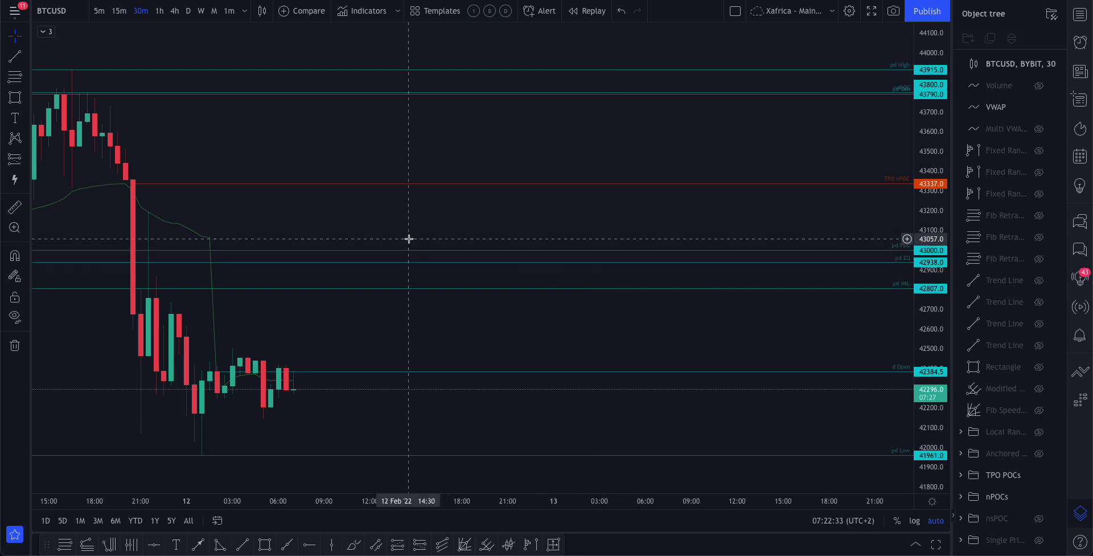
{"action": "scroll", "coordinate": [409, 239], "scroll_direction": "left", "scroll_amount": 10}
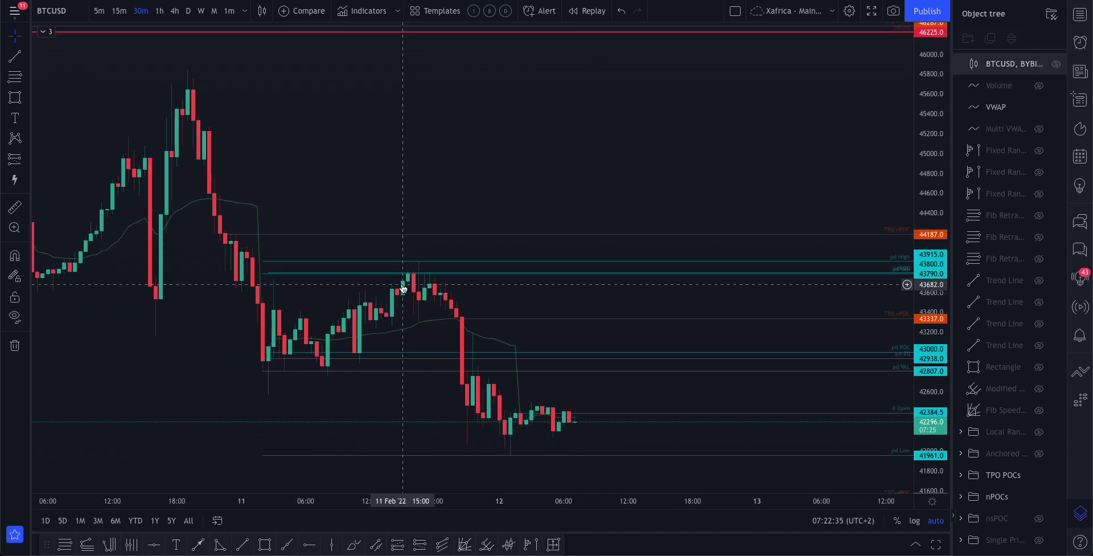
- Shift the nPOC line near 43790 slightly upward, then return to 5-minute candles
{"action": "left_click", "coordinate": [564, 257]}
{"action": "left_click", "coordinate": [404, 290]}
{"action": "left_click", "coordinate": [423, 275]}
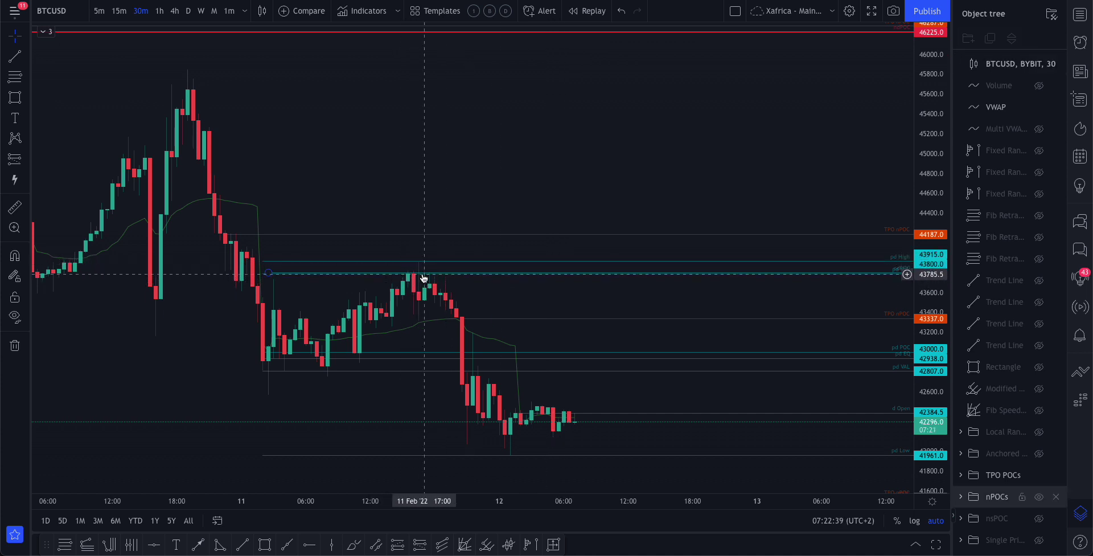
{"action": "scroll", "coordinate": [499, 278], "scroll_direction": "up", "scroll_amount": 2}
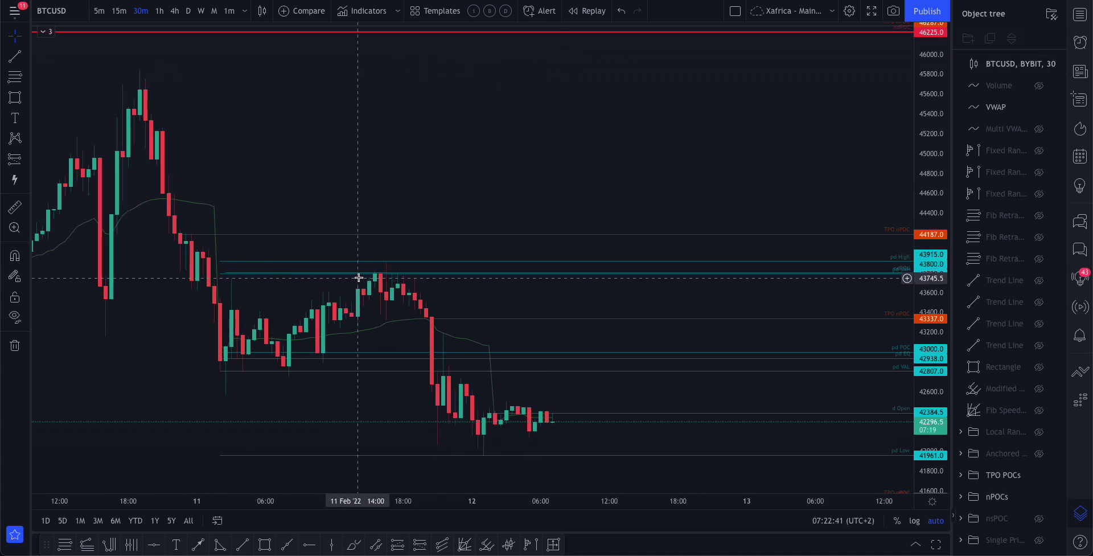
{"action": "left_click_drag", "start_coordinate": [381, 278], "coordinate": [388, 271]}
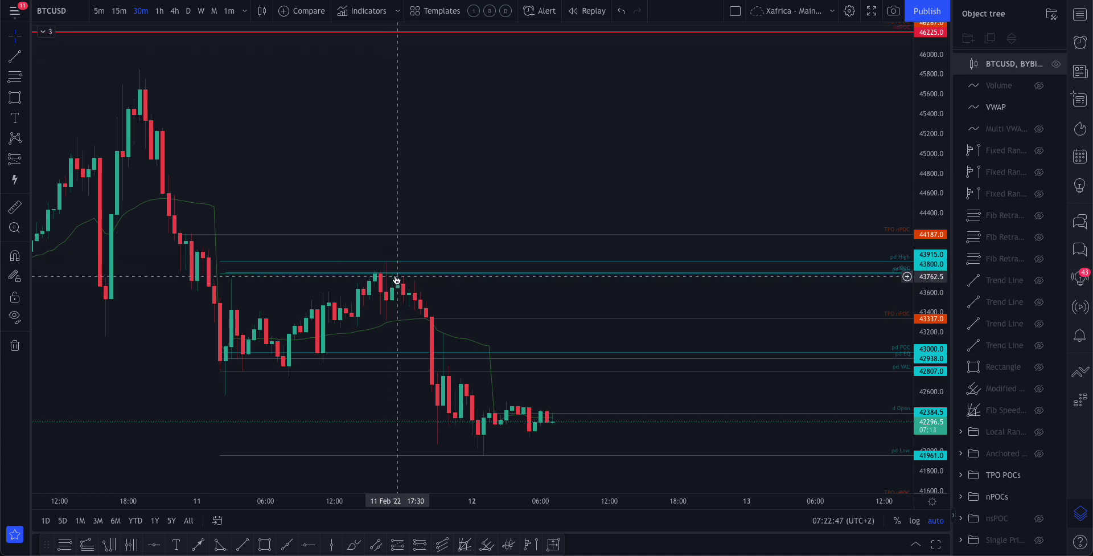
{"action": "left_click", "coordinate": [393, 273]}
{"action": "scroll", "coordinate": [398, 276], "scroll_direction": "left", "scroll_amount": 3}
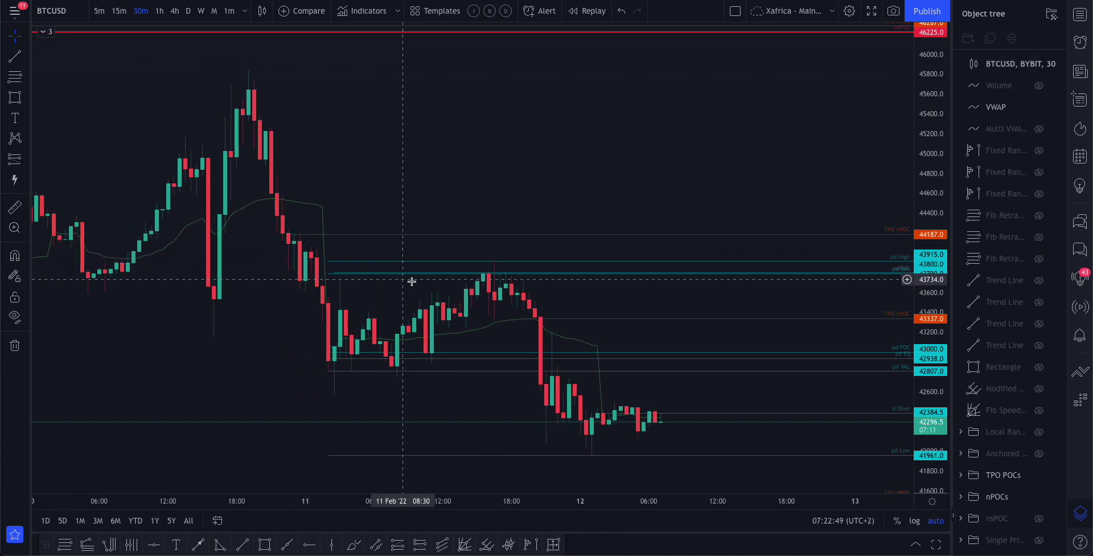
{"action": "scroll", "coordinate": [459, 293], "scroll_direction": "up", "scroll_amount": 3}
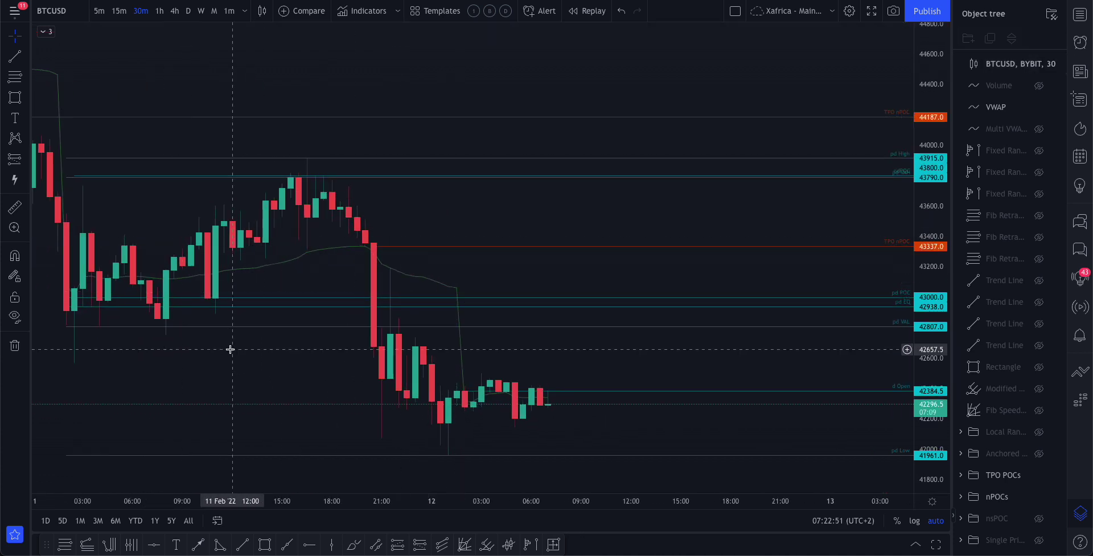
{"action": "left_click", "coordinate": [99, 11]}
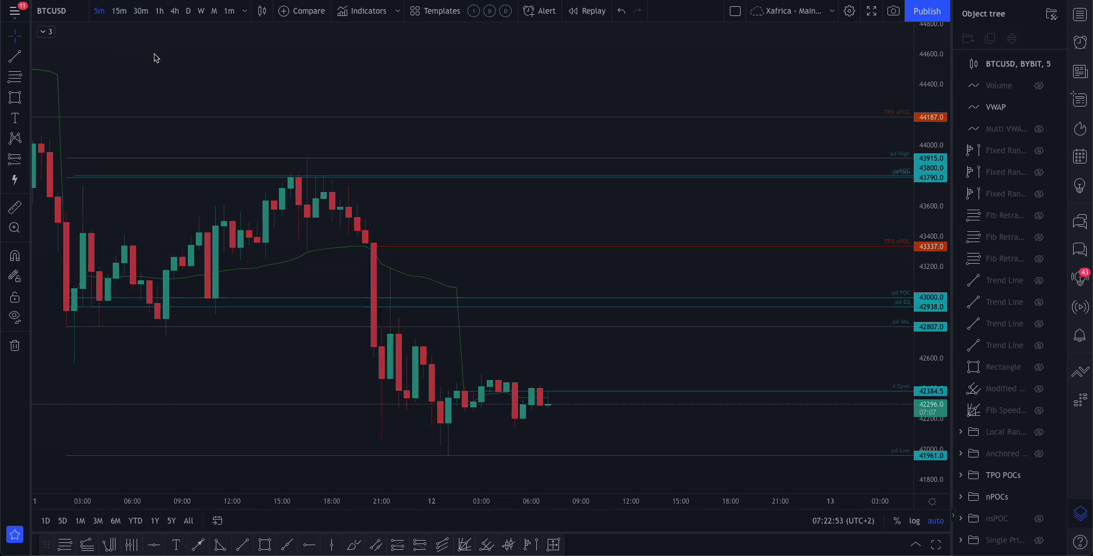
- Zoom the 5-minute chart into the 11 Feb afternoon highs and pick the Fib Retracement tool
{"action": "scroll", "coordinate": [296, 173], "scroll_direction": "down", "scroll_amount": 6}
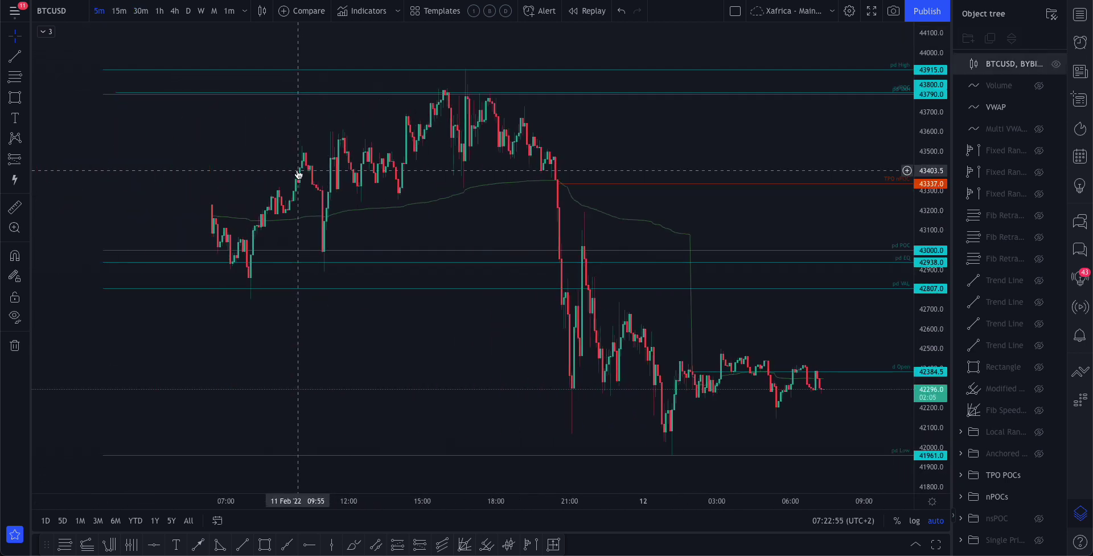
{"action": "scroll", "coordinate": [317, 170], "scroll_direction": "up", "scroll_amount": 5}
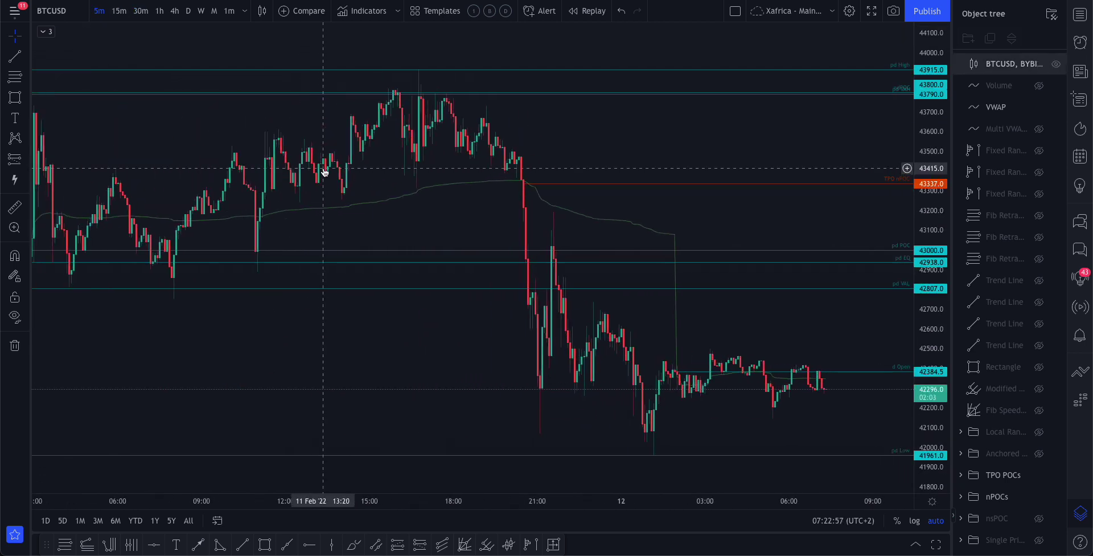
{"action": "scroll", "coordinate": [308, 174], "scroll_direction": "up", "scroll_amount": 2}
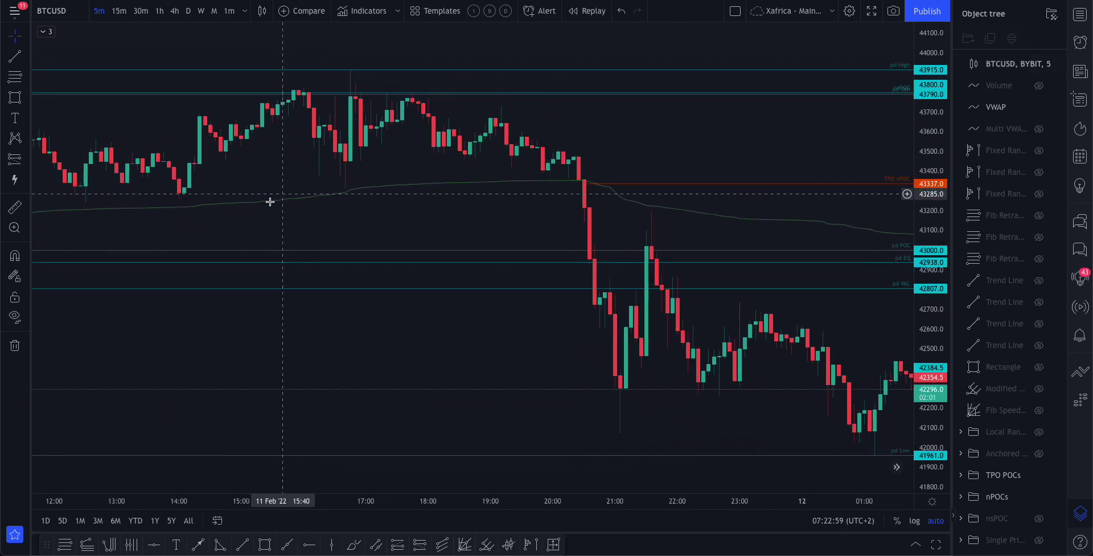
{"action": "left_click", "coordinate": [63, 545]}
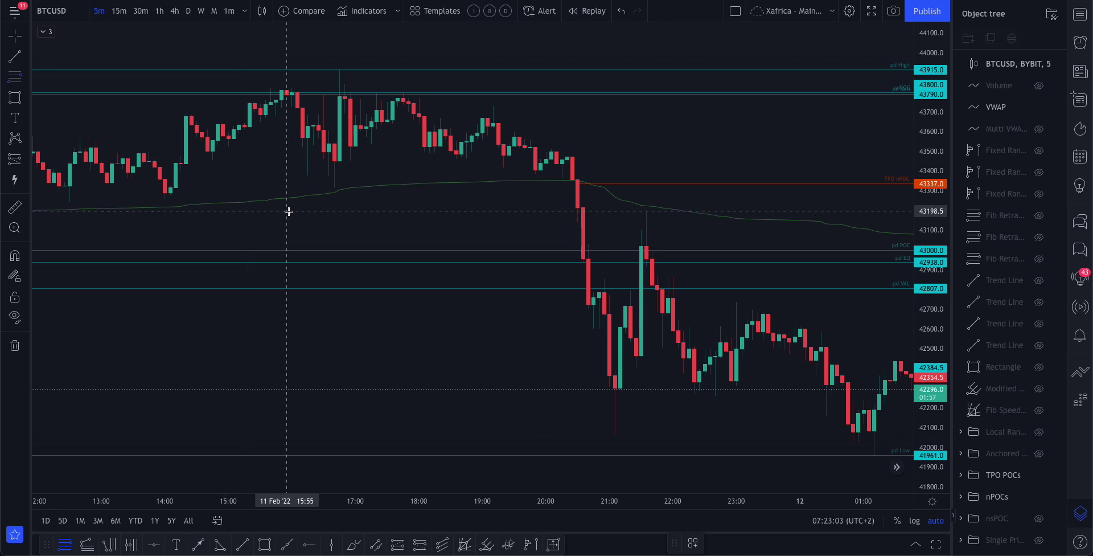
{"action": "scroll", "coordinate": [286, 169], "scroll_direction": "up", "scroll_amount": 3}
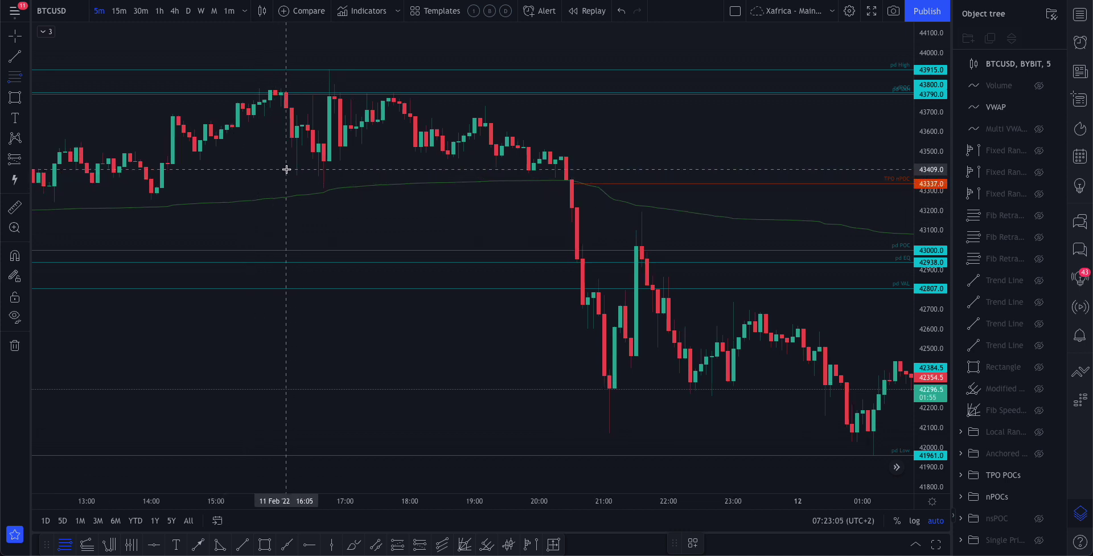
{"action": "scroll", "coordinate": [311, 167], "scroll_direction": "up", "scroll_amount": 2}
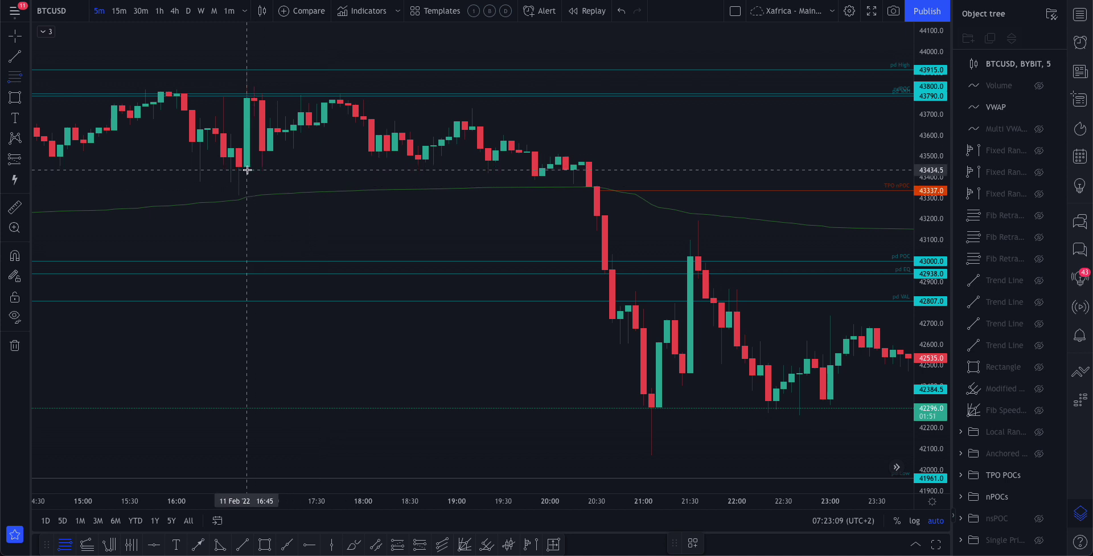
- Anchor a Fib retracement at the 43914 swing high and finish it at the 43448.5 low
{"action": "left_click", "coordinate": [234, 70]}
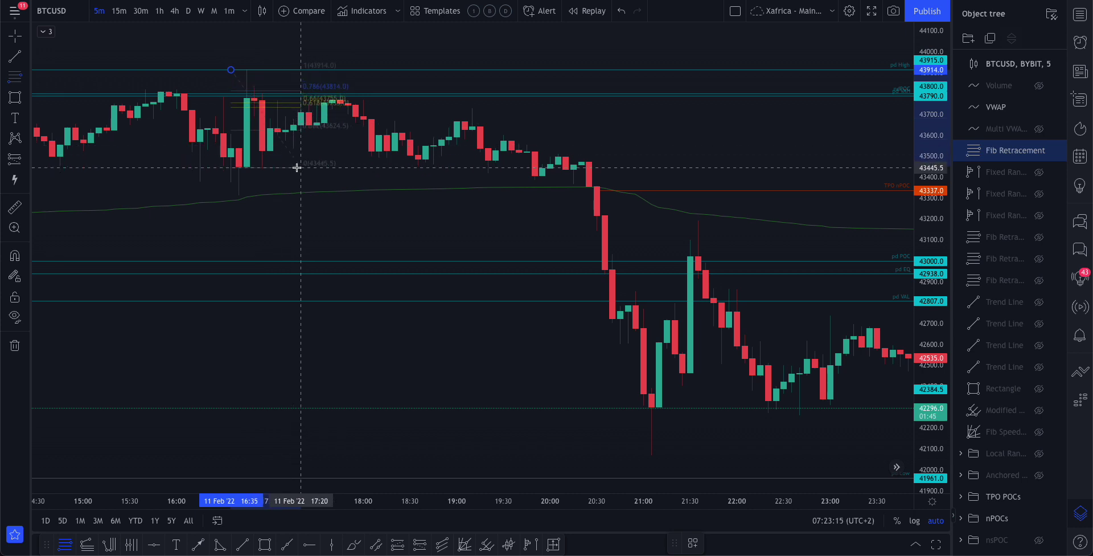
{"action": "left_click", "coordinate": [386, 167]}
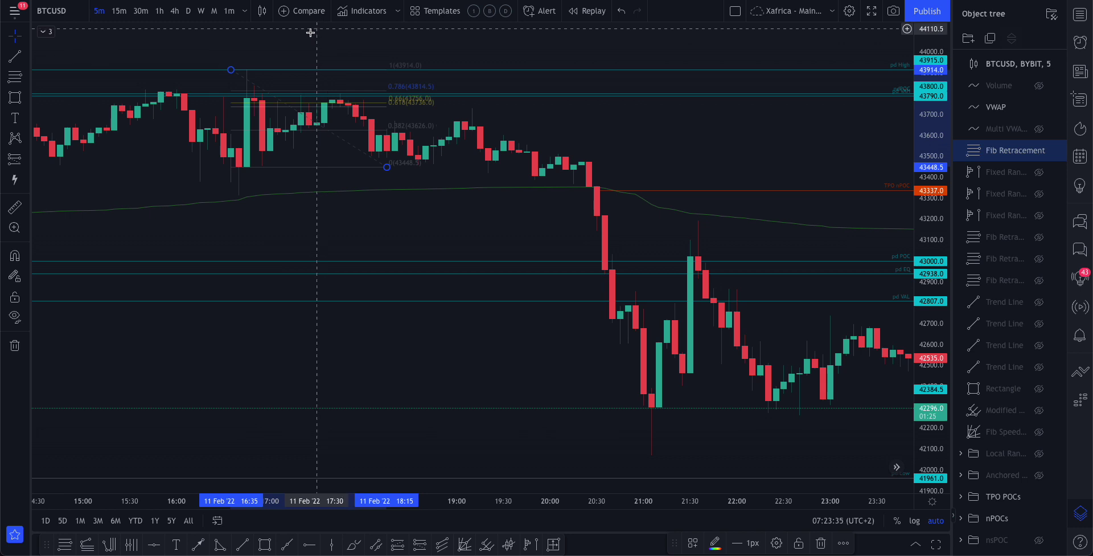
{"action": "left_click", "coordinate": [350, 540]}
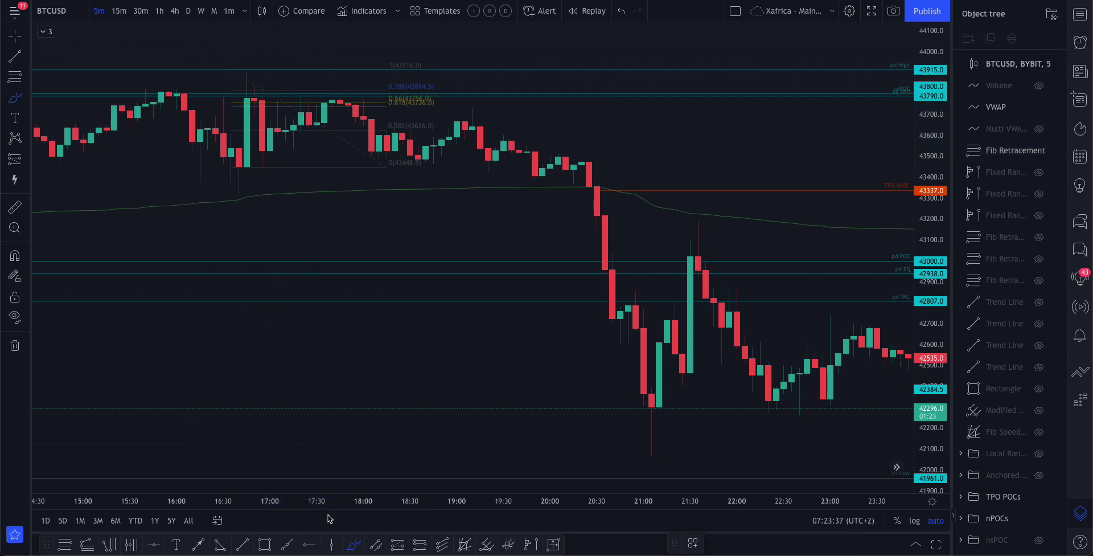
{"action": "mouse_move", "coordinate": [148, 317]}
{"action": "left_mouse_down"}
{"action": "mouse_move", "coordinate": [178, 235]}
{"action": "mouse_move", "coordinate": [237, 221]}
{"action": "mouse_move", "coordinate": [285, 189]}
{"action": "mouse_move", "coordinate": [336, 131]}
{"action": "mouse_move", "coordinate": [401, 106]}
{"action": "left_mouse_up"}
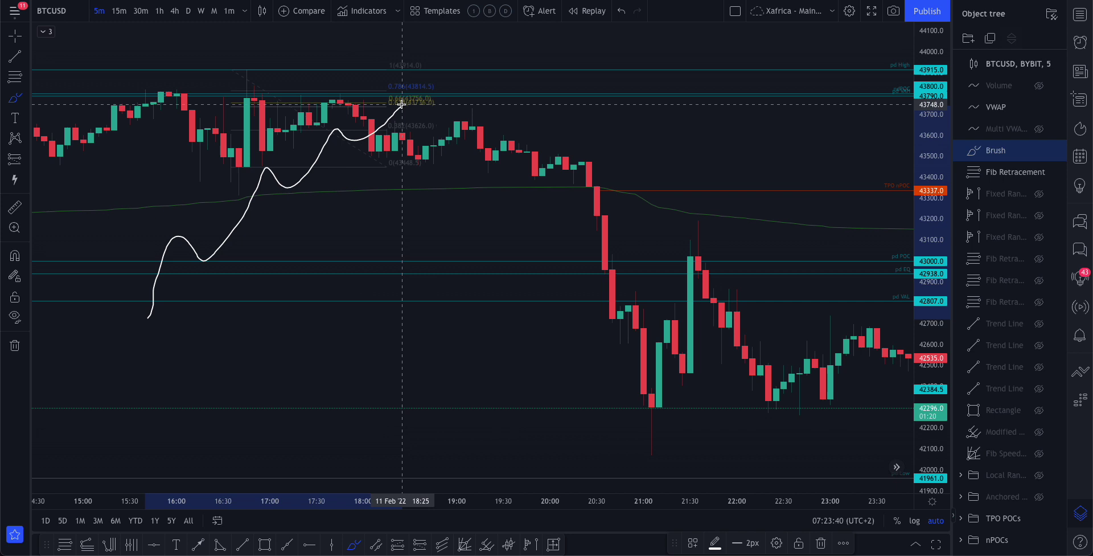
{"action": "left_click", "coordinate": [443, 289]}
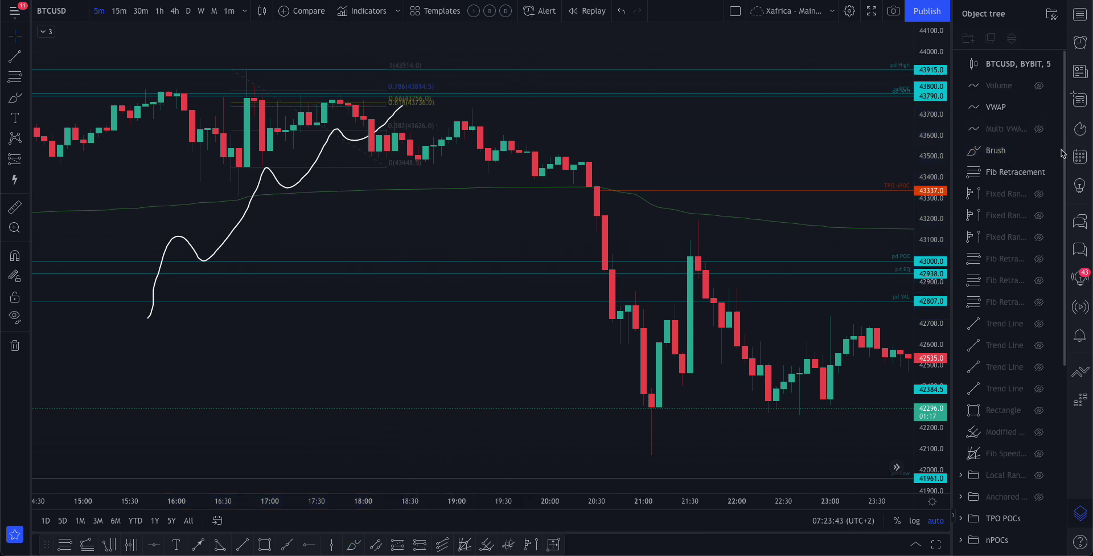
{"action": "key", "text": "ctrl+z"}
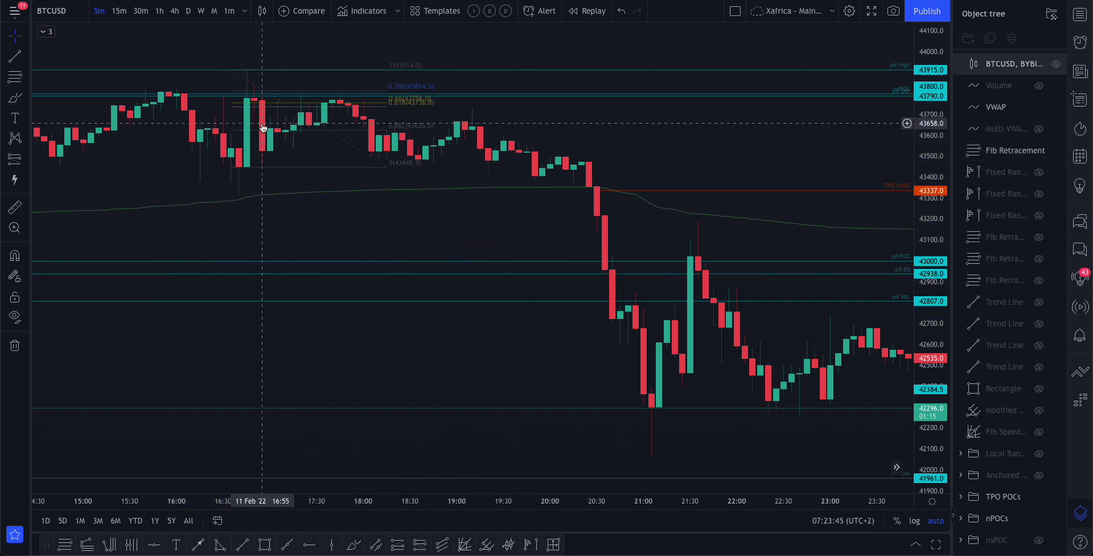
{"action": "left_click", "coordinate": [311, 111]}
{"action": "left_click", "coordinate": [300, 114]}
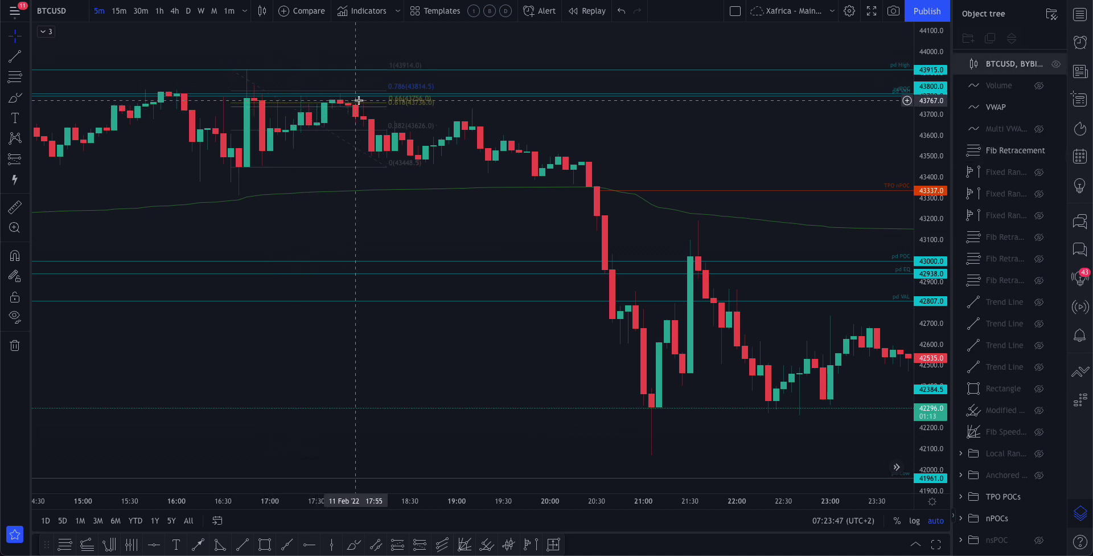
{"action": "left_click", "coordinate": [405, 102]}
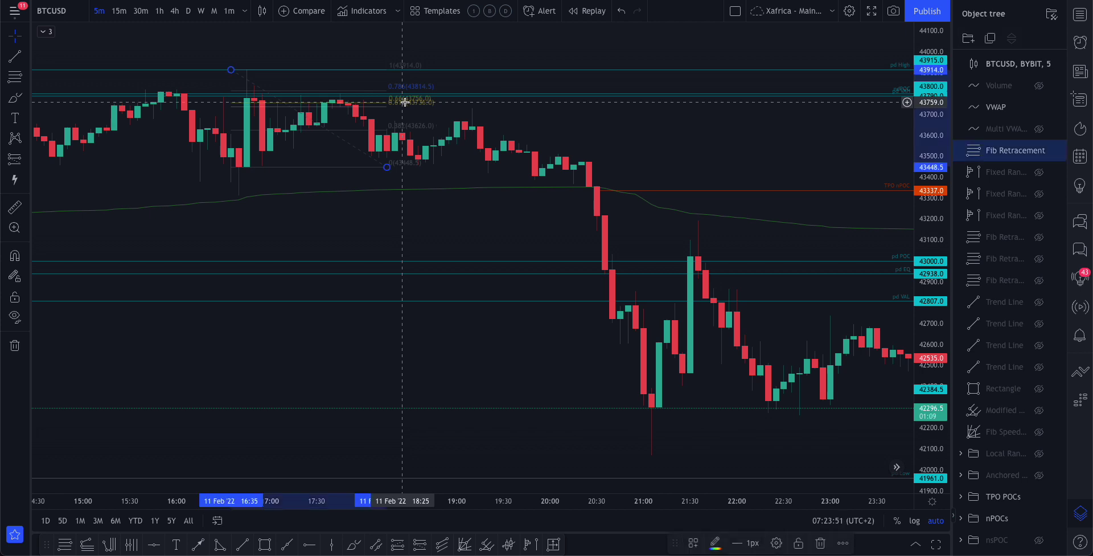
- Turn off the 0.382 and 0.66 levels in the Fib retracement settings
{"action": "left_click", "coordinate": [776, 545]}
{"action": "left_click", "coordinate": [434, 230]}
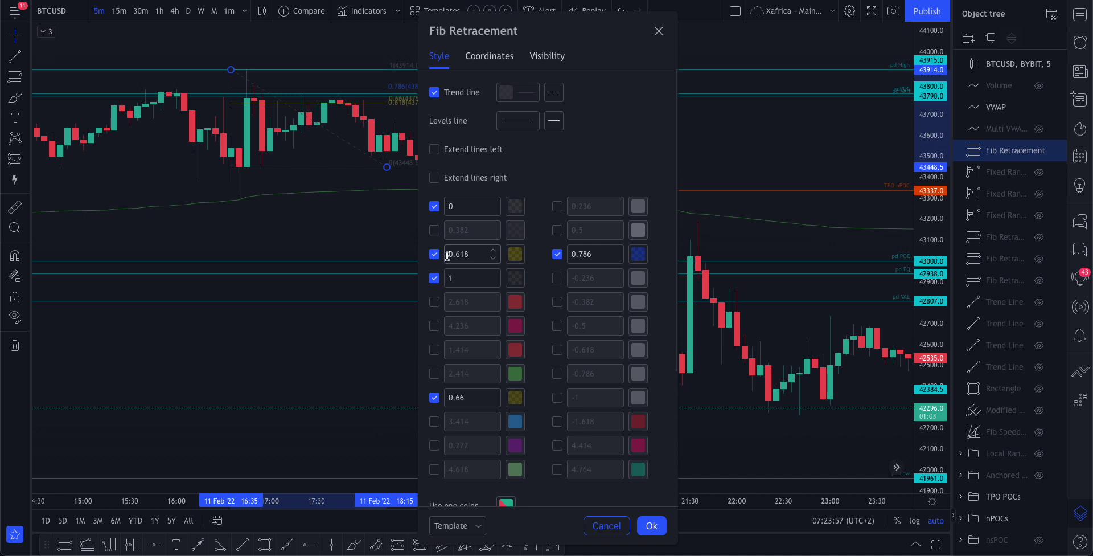
{"action": "left_click", "coordinate": [435, 398]}
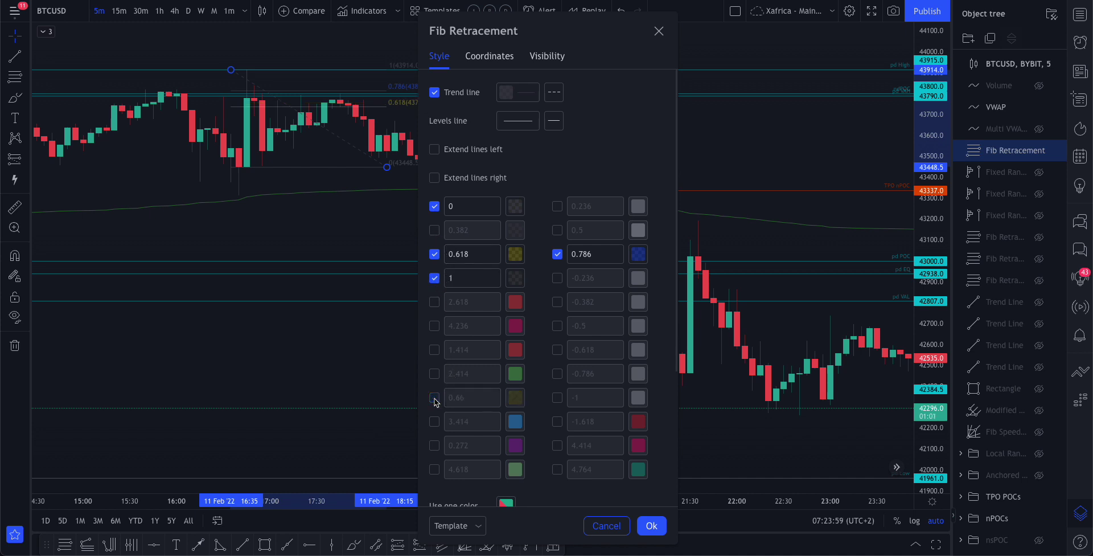
{"action": "left_click", "coordinate": [659, 32]}
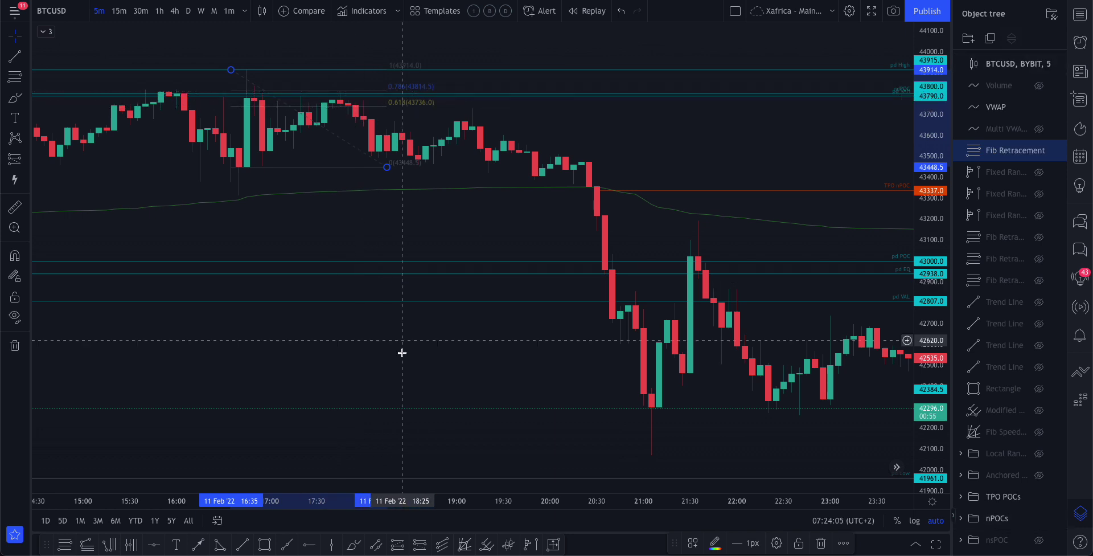
{"action": "left_click", "coordinate": [264, 545]}
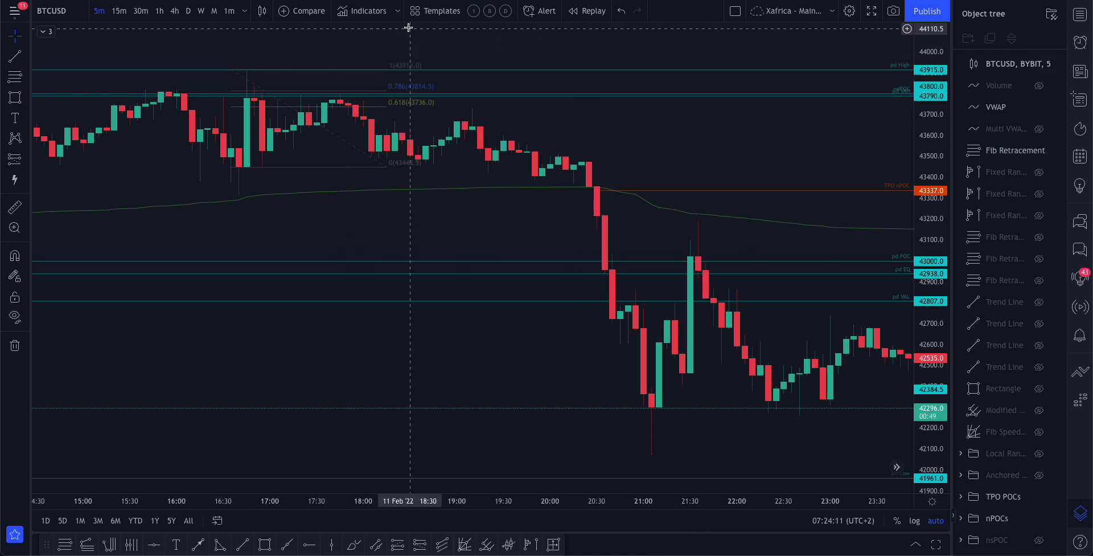
- Start bar replay from a chosen starting point on 11 Feb
{"action": "left_click", "coordinate": [587, 12]}
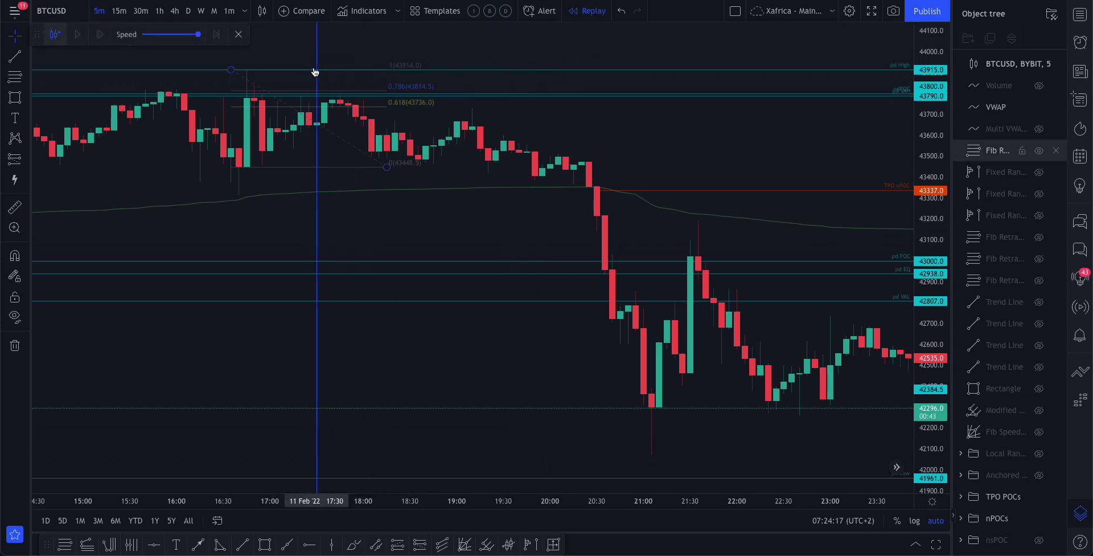
{"action": "left_click", "coordinate": [270, 71]}
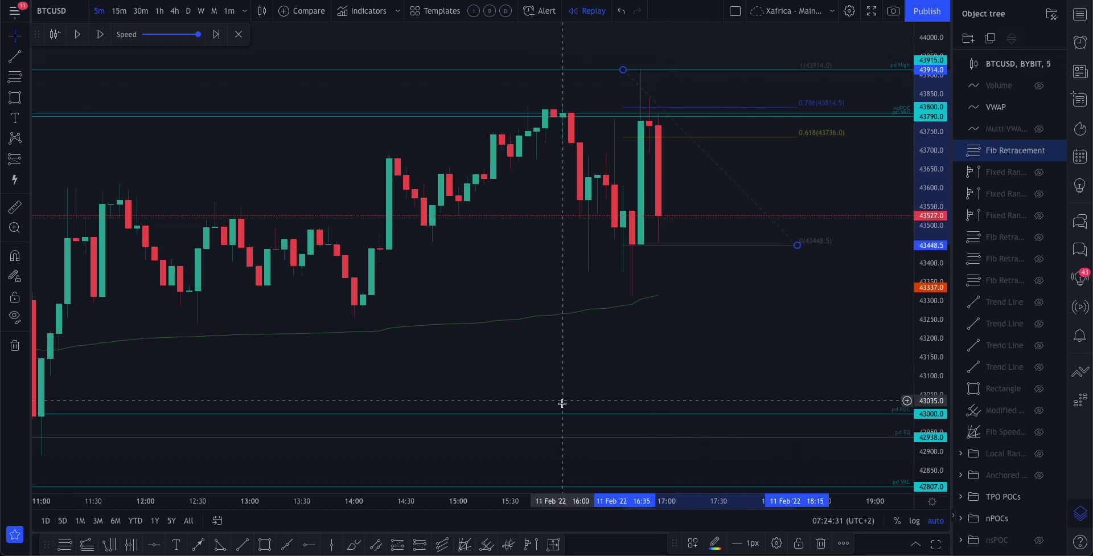
- Draw a supply-zone rectangle between the 0.618 (43736) and 0.786 (43814.5) Fib levels
{"action": "left_click", "coordinate": [266, 544]}
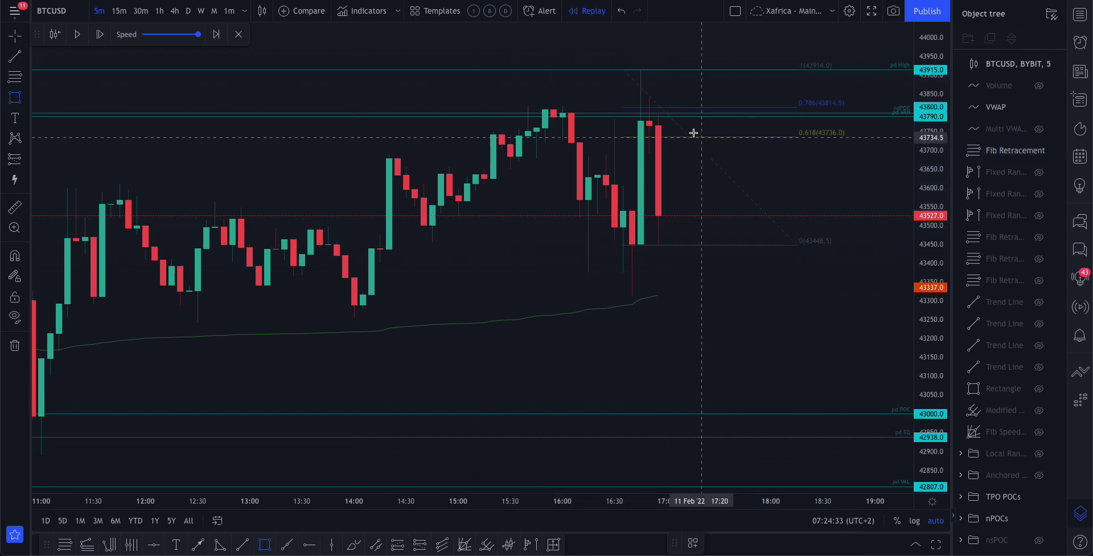
{"action": "left_click_drag", "start_coordinate": [666, 108], "coordinate": [851, 136]}
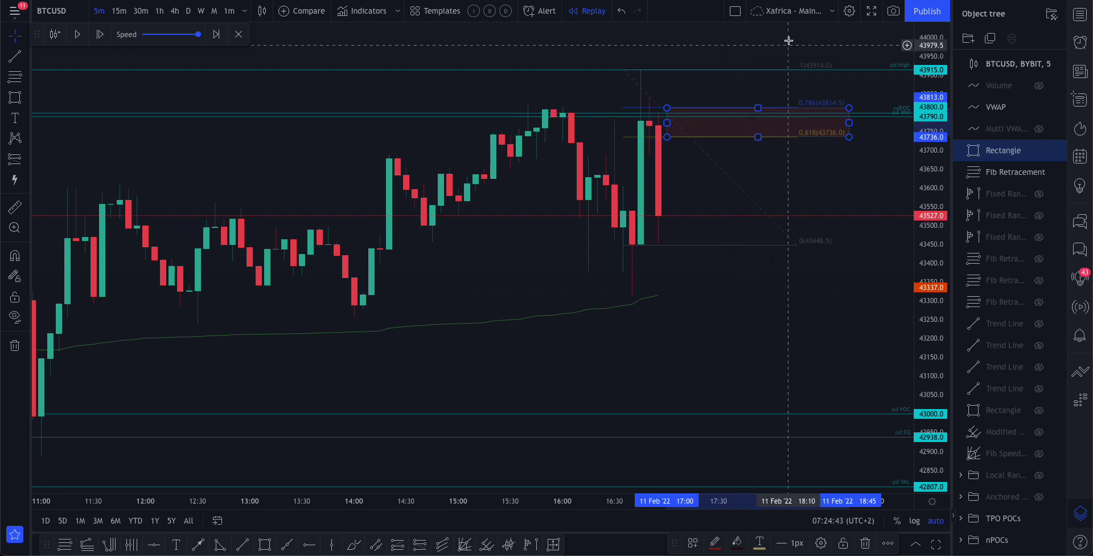
{"action": "scroll", "coordinate": [842, 182], "scroll_direction": "right", "scroll_amount": 5}
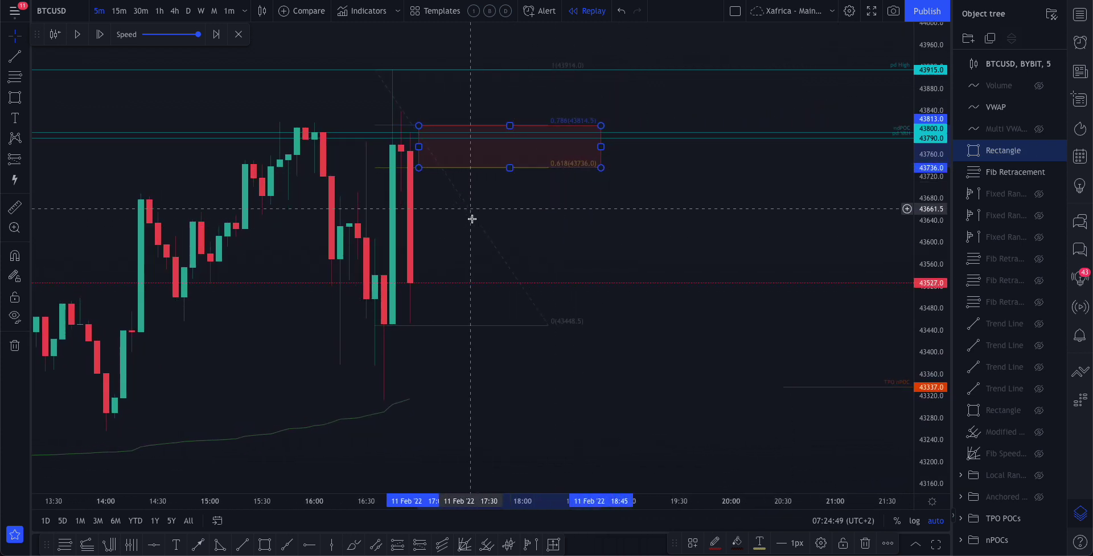
{"action": "left_click", "coordinate": [352, 545]}
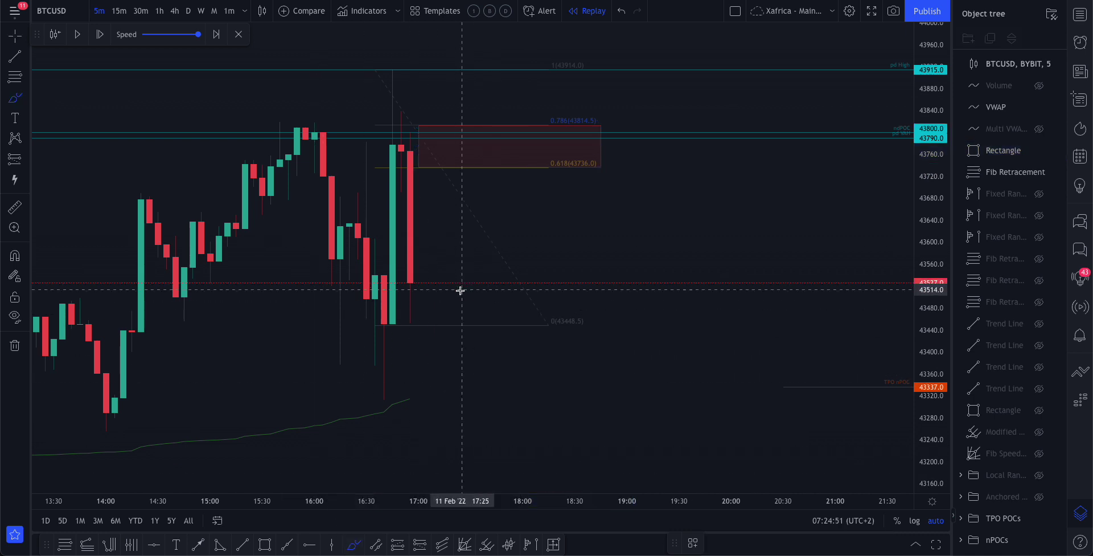
{"action": "mouse_move", "coordinate": [428, 301]}
{"action": "left_mouse_down"}
{"action": "mouse_move", "coordinate": [460, 239]}
{"action": "mouse_move", "coordinate": [529, 183]}
{"action": "mouse_move", "coordinate": [541, 150]}
{"action": "mouse_move", "coordinate": [579, 165]}
{"action": "mouse_move", "coordinate": [603, 248]}
{"action": "left_mouse_up"}
{"action": "left_click_drag", "start_coordinate": [551, 169], "coordinate": [602, 169]}
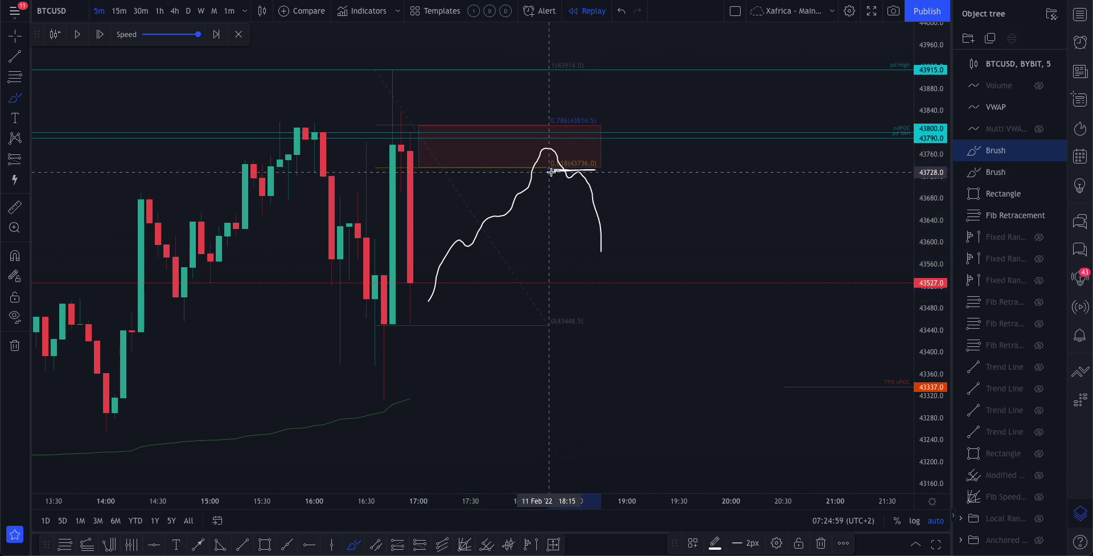
{"action": "left_click", "coordinate": [1058, 151]}
{"action": "left_click", "coordinate": [1058, 151]}
{"action": "left_click", "coordinate": [627, 220]}
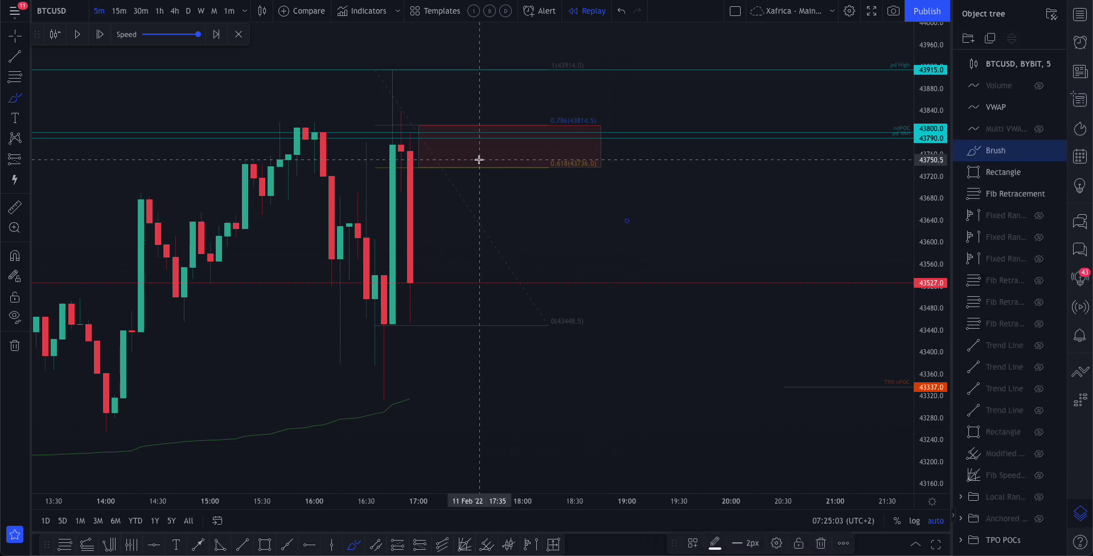
{"action": "left_click", "coordinate": [586, 12]}
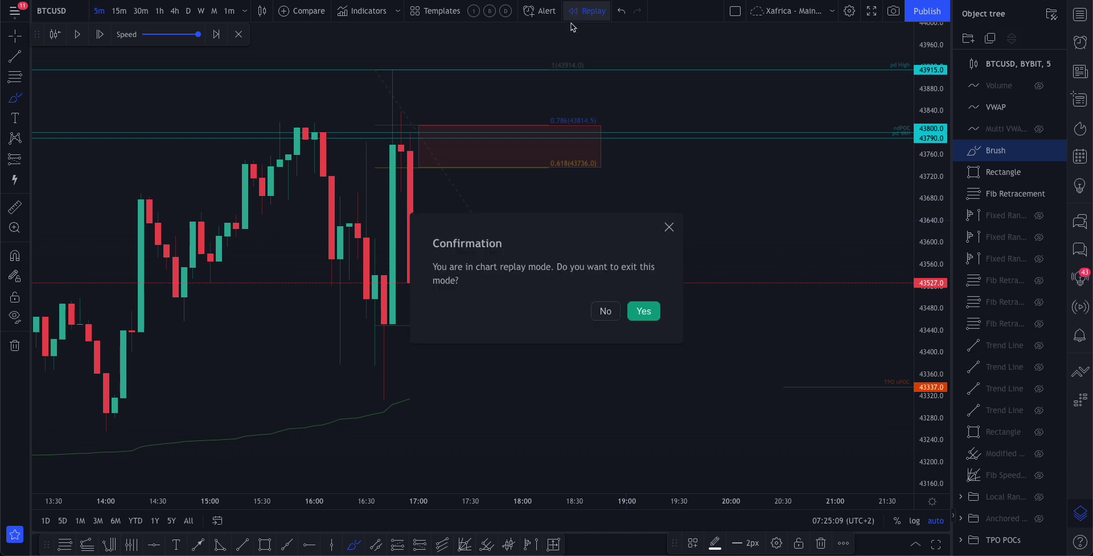
{"action": "left_click", "coordinate": [605, 312]}
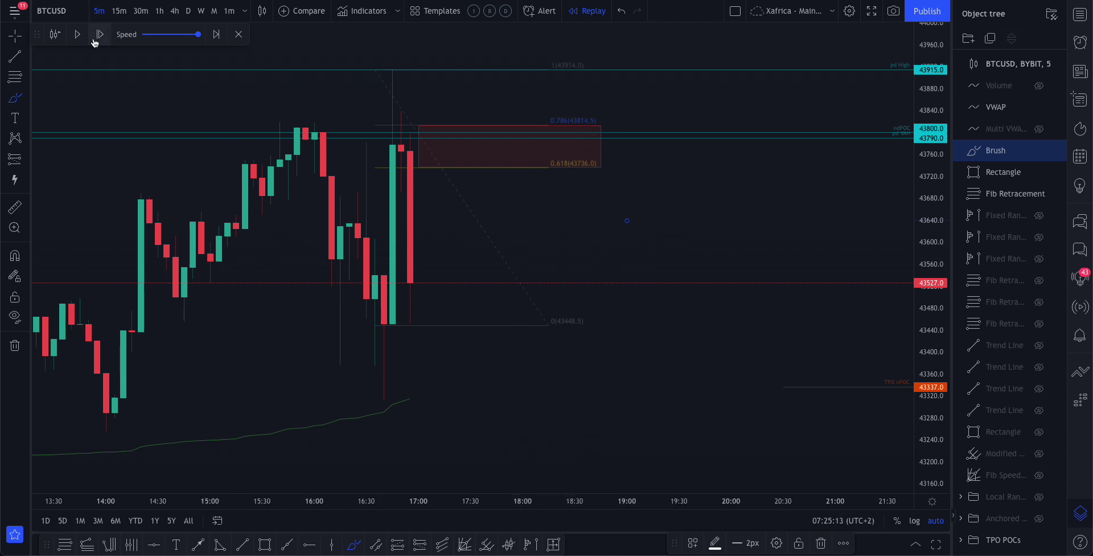
- Play the bar replay until price tags the supply zone and falls to about 43480, then pause
{"action": "left_click", "coordinate": [76, 35]}
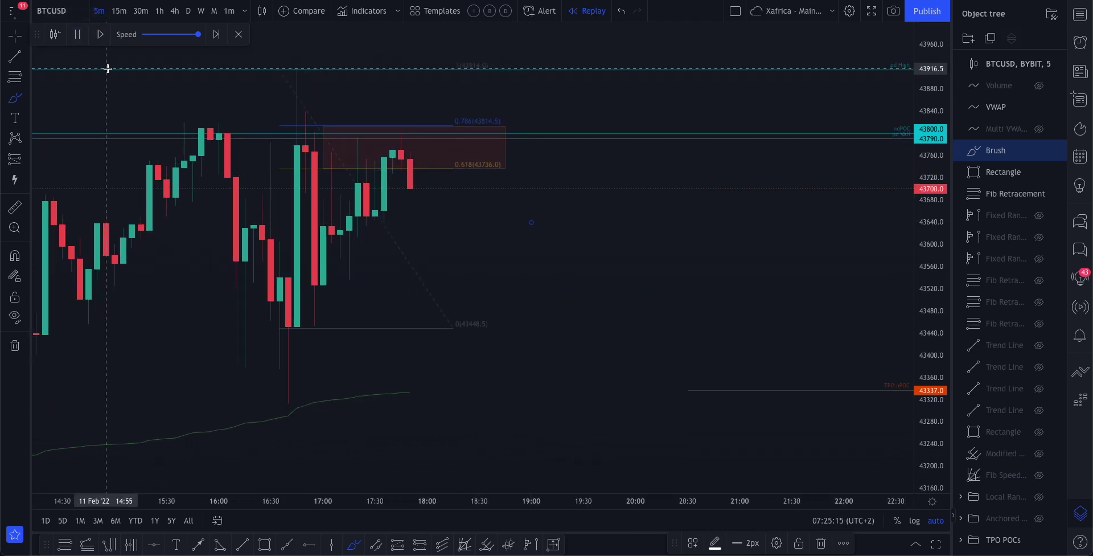
{"action": "left_click", "coordinate": [97, 62]}
{"action": "left_click", "coordinate": [78, 35]}
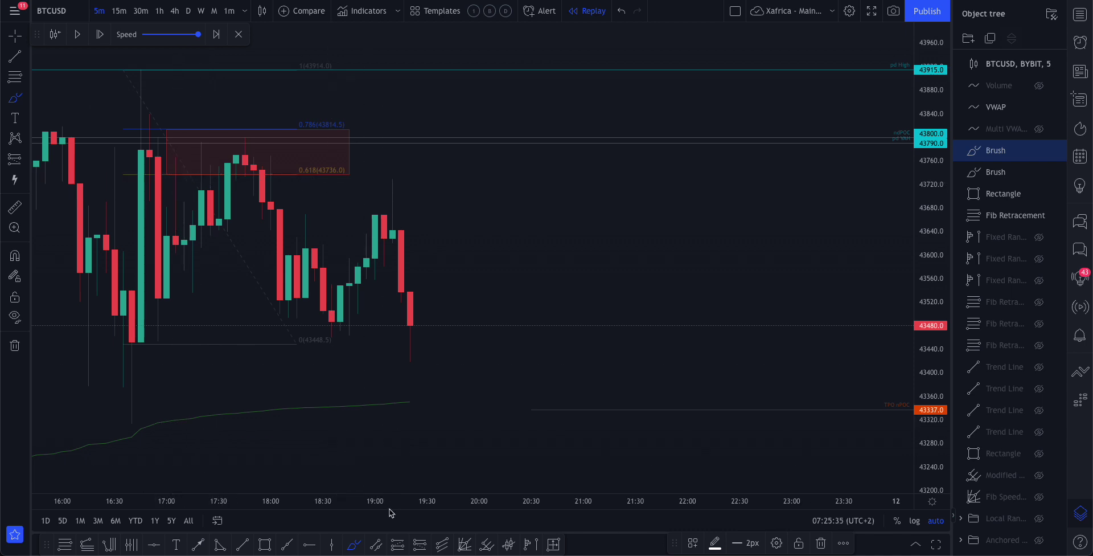
{"action": "left_click", "coordinate": [419, 545]}
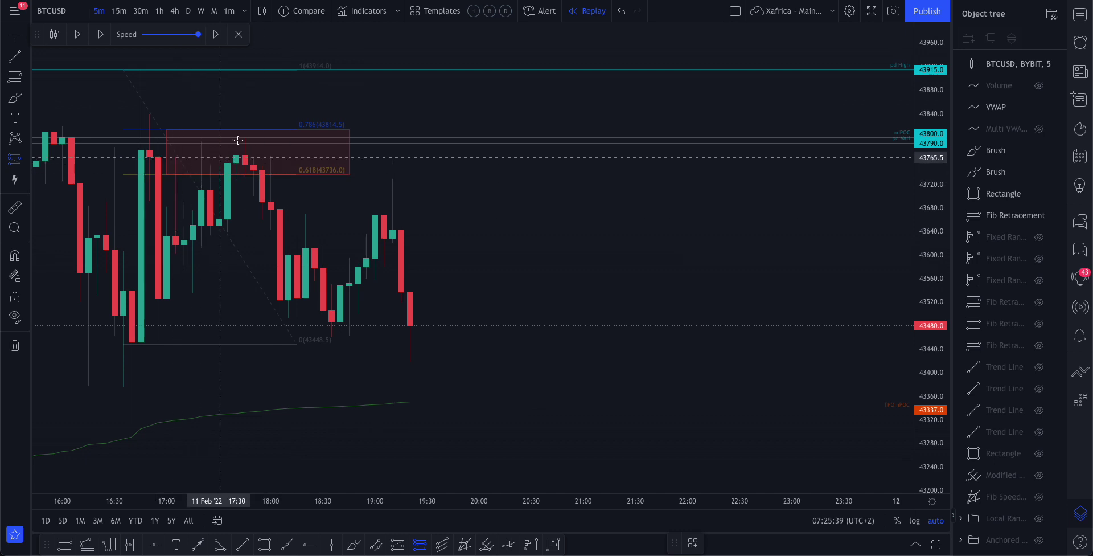
{"action": "mouse_move", "coordinate": [169, 34]}
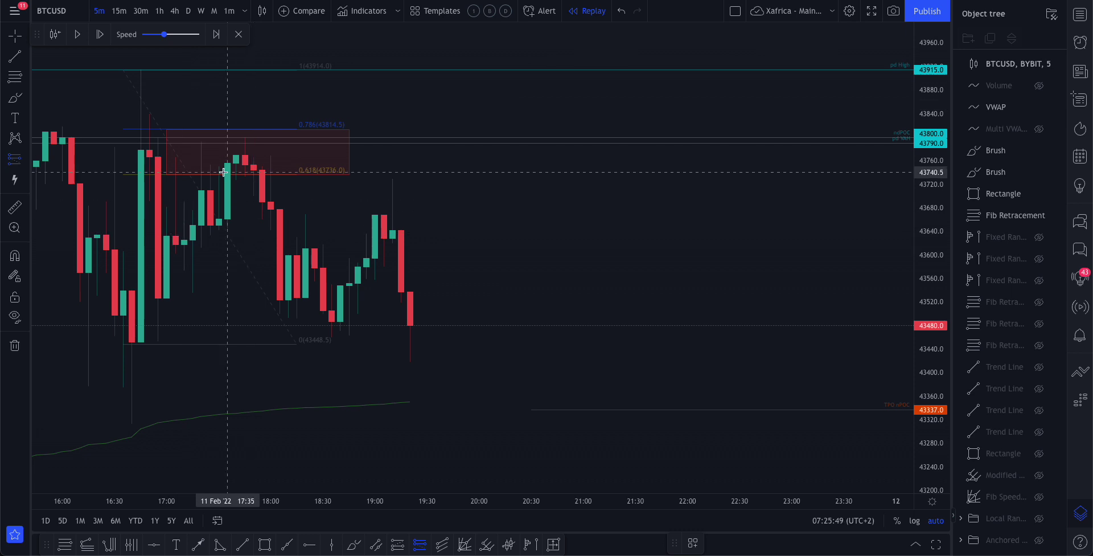
- Place a short at 43736.5 (stop 43857, target 43616) and replay until the target is hit
{"action": "left_click", "coordinate": [176, 174]}
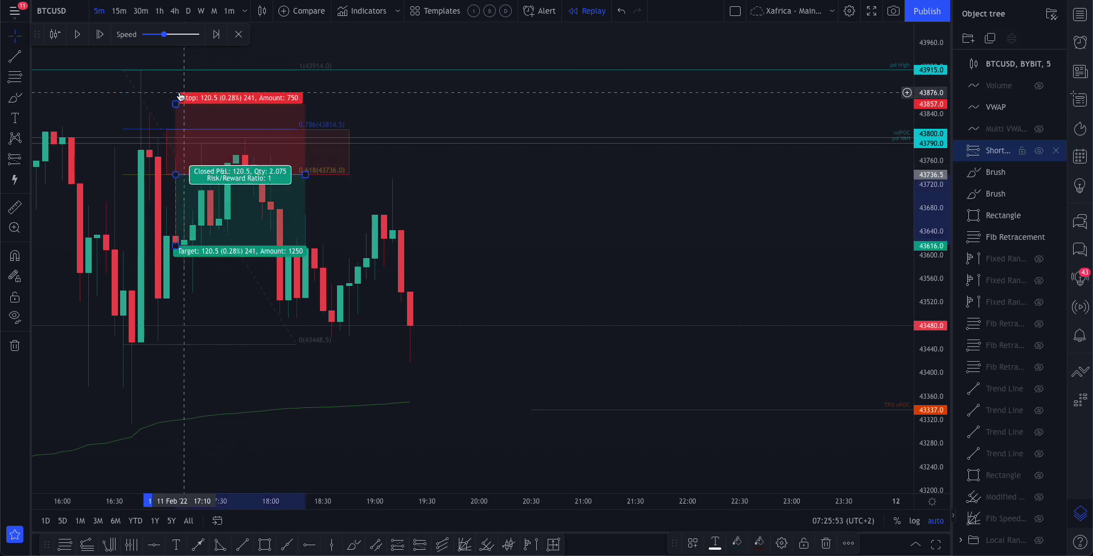
{"action": "scroll", "coordinate": [434, 115], "scroll_direction": "down", "scroll_amount": 1}
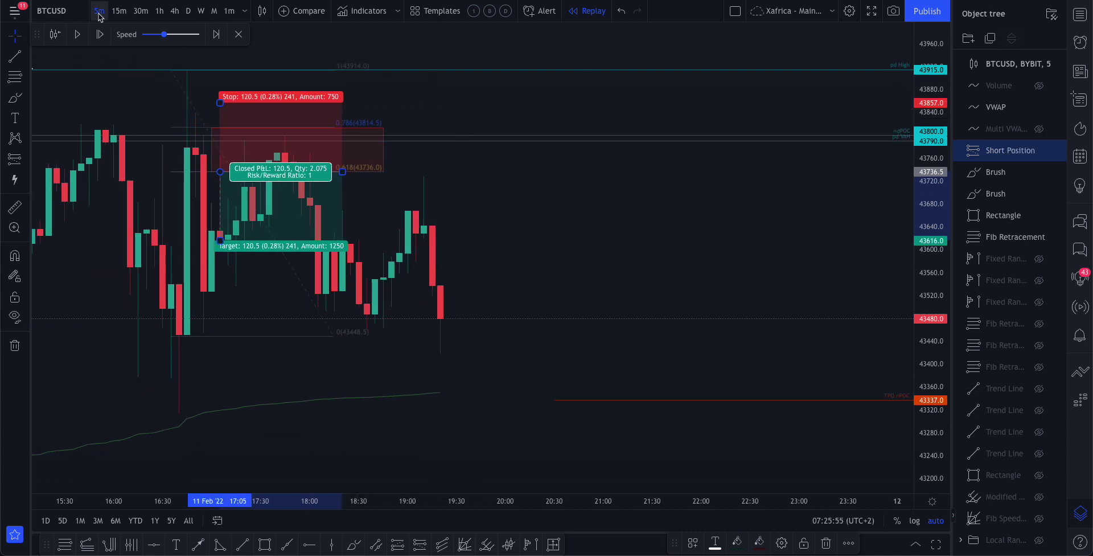
{"action": "left_click", "coordinate": [79, 36]}
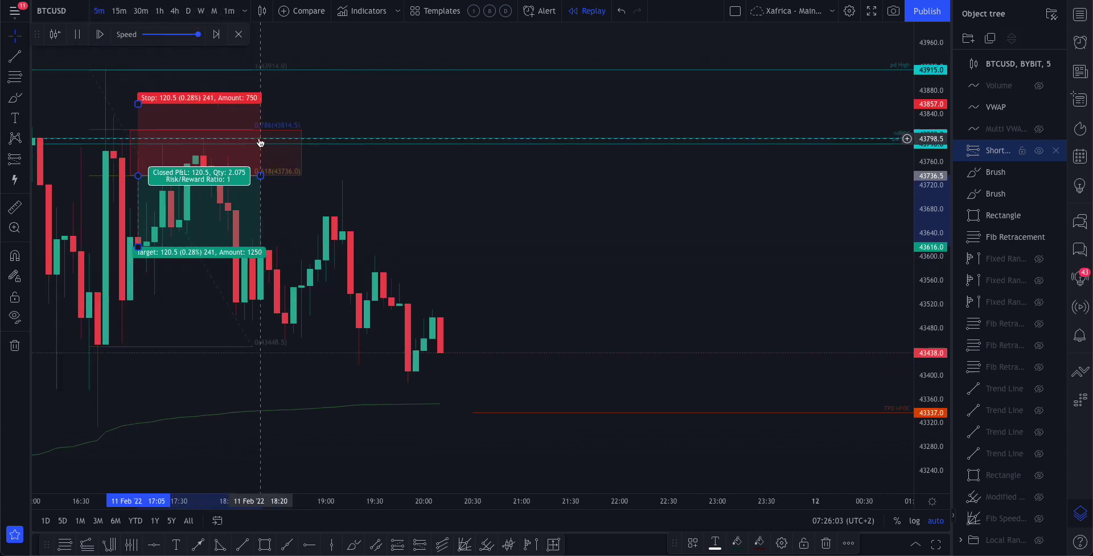
{"action": "scroll", "coordinate": [260, 139], "scroll_direction": "left", "scroll_amount": 10}
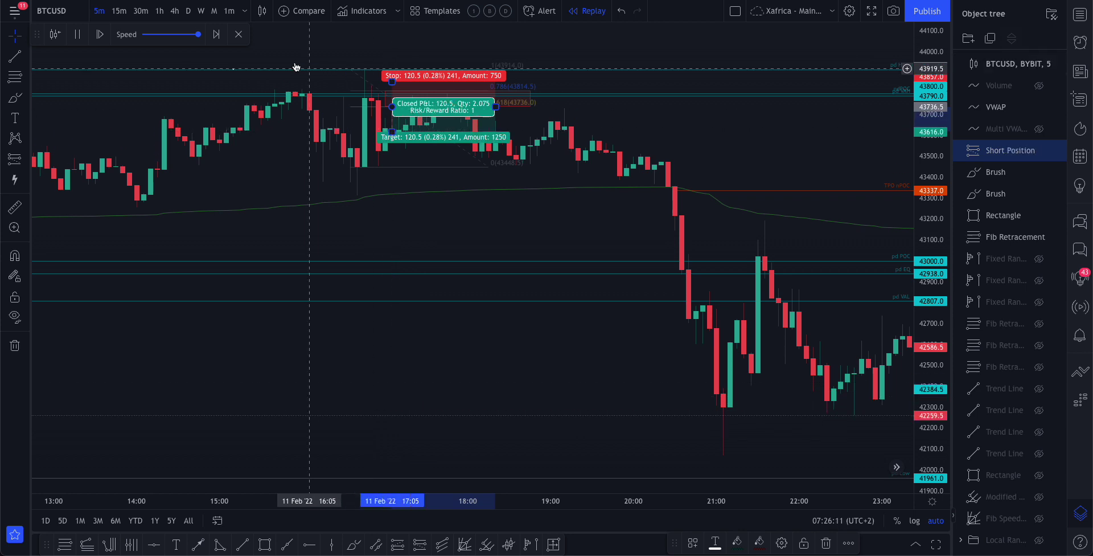
{"action": "left_click", "coordinate": [238, 34]}
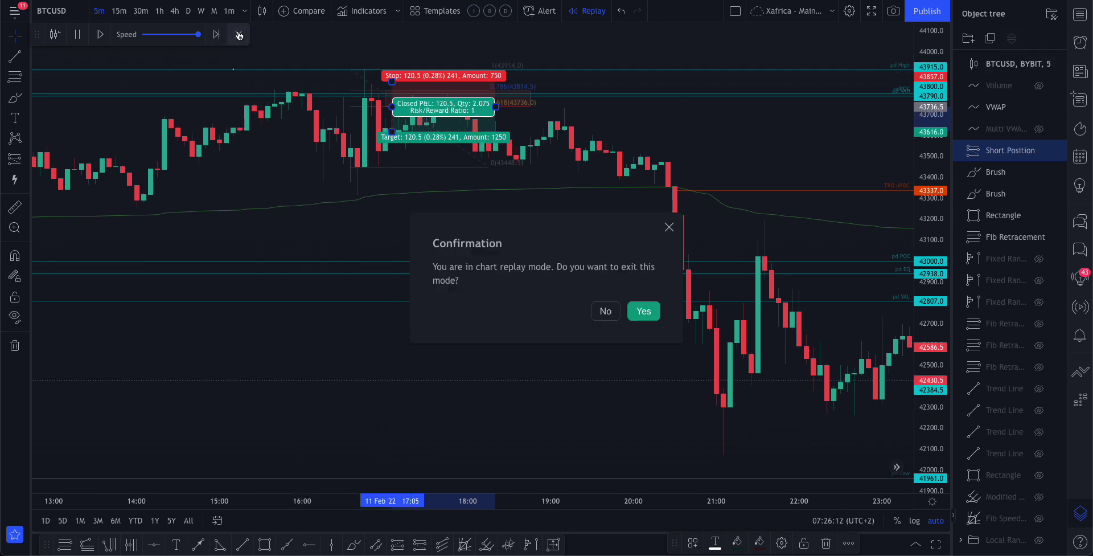
- Confirm leaving chart replay mode
{"action": "left_click", "coordinate": [646, 311]}
{"action": "scroll", "coordinate": [505, 261], "scroll_direction": "down", "scroll_amount": 5}
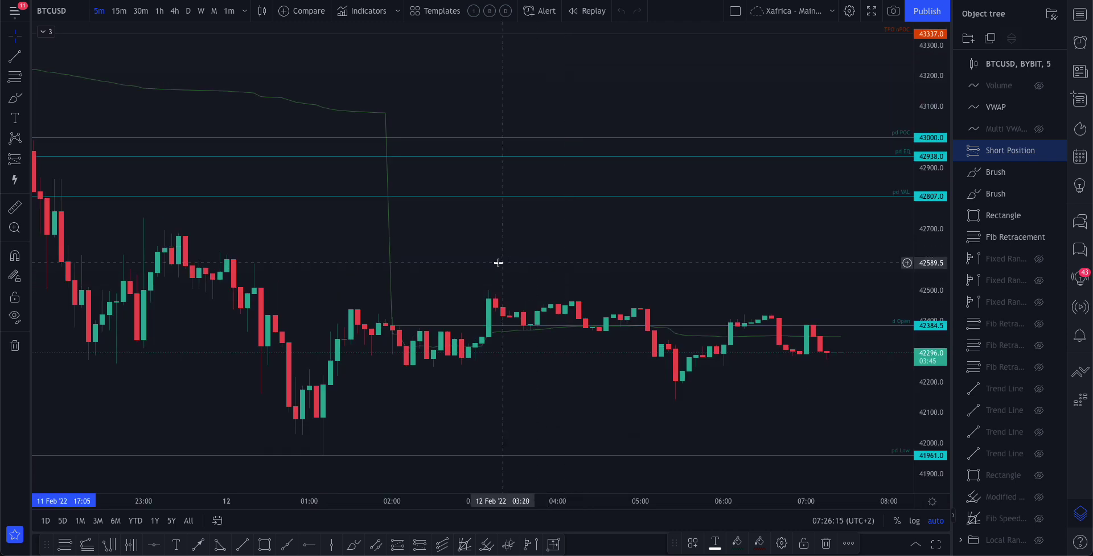
{"action": "scroll", "coordinate": [489, 263], "scroll_direction": "up", "scroll_amount": 5}
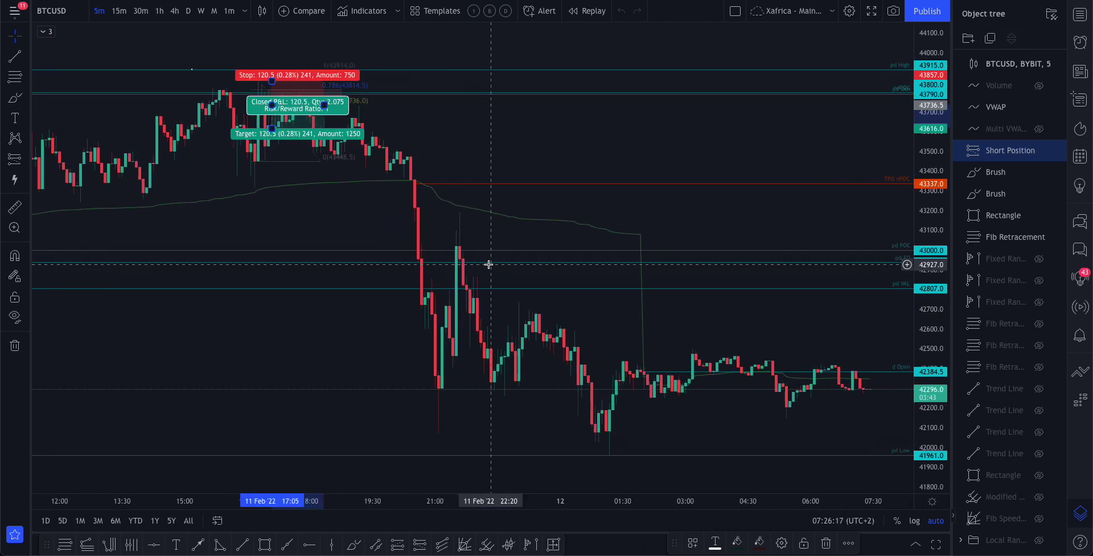
- Extend the short's target down to about 41980 and raise its stop to 43902.5
{"action": "left_click_drag", "start_coordinate": [242, 130], "coordinate": [287, 451]}
{"action": "left_click", "coordinate": [378, 105]}
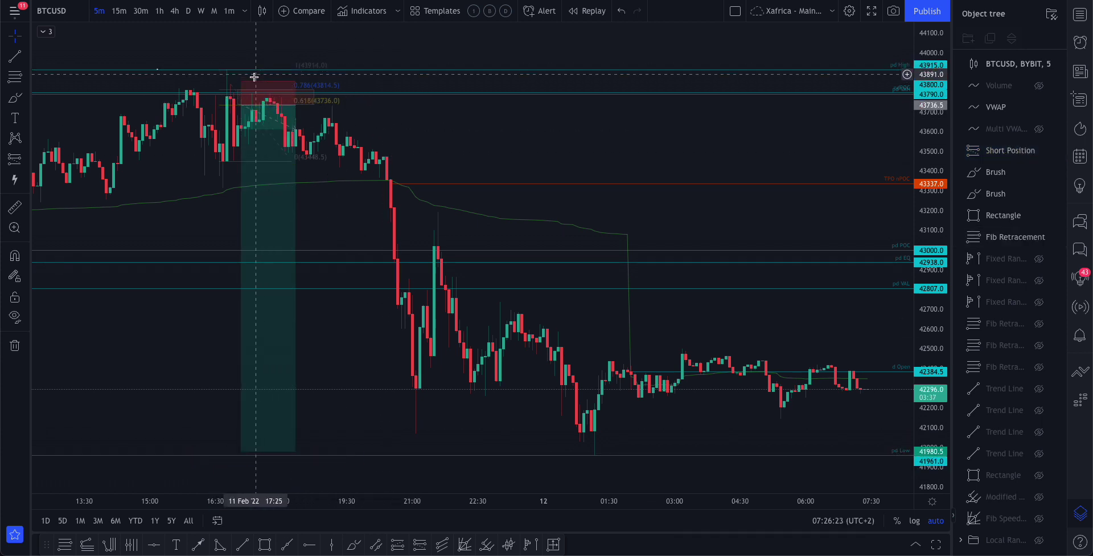
{"action": "left_click_drag", "start_coordinate": [241, 82], "coordinate": [241, 68]}
{"action": "scroll", "coordinate": [317, 97], "scroll_direction": "left", "scroll_amount": 10}
{"action": "scroll", "coordinate": [317, 96], "scroll_direction": "up", "scroll_amount": 5}
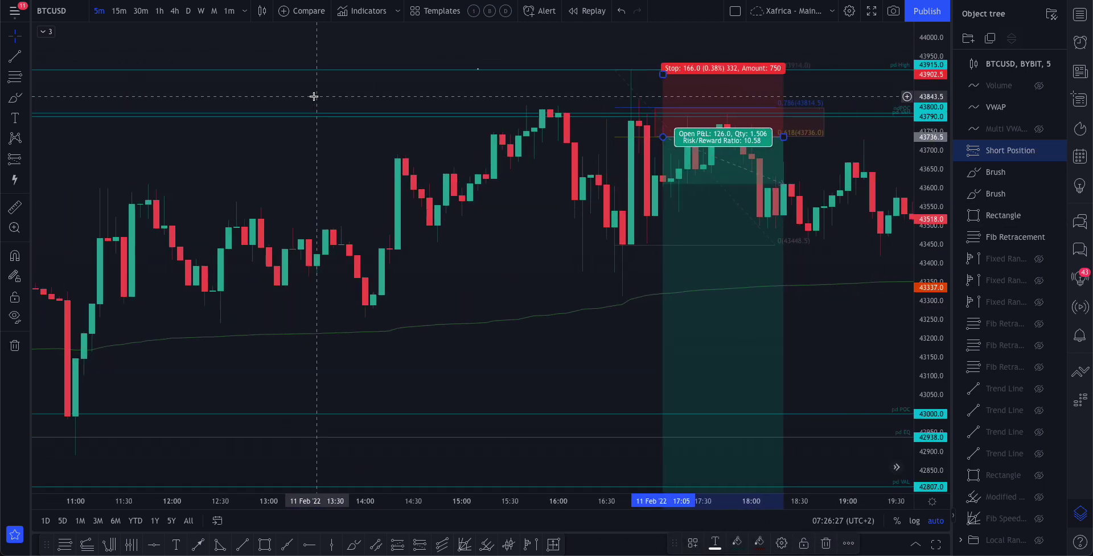
- Lower the short's stop to 43834.5 and raise its target to 43347.5, for 3.97 risk/reward
{"action": "left_click", "coordinate": [376, 101]}
{"action": "left_click_drag", "start_coordinate": [499, 75], "coordinate": [498, 114]}
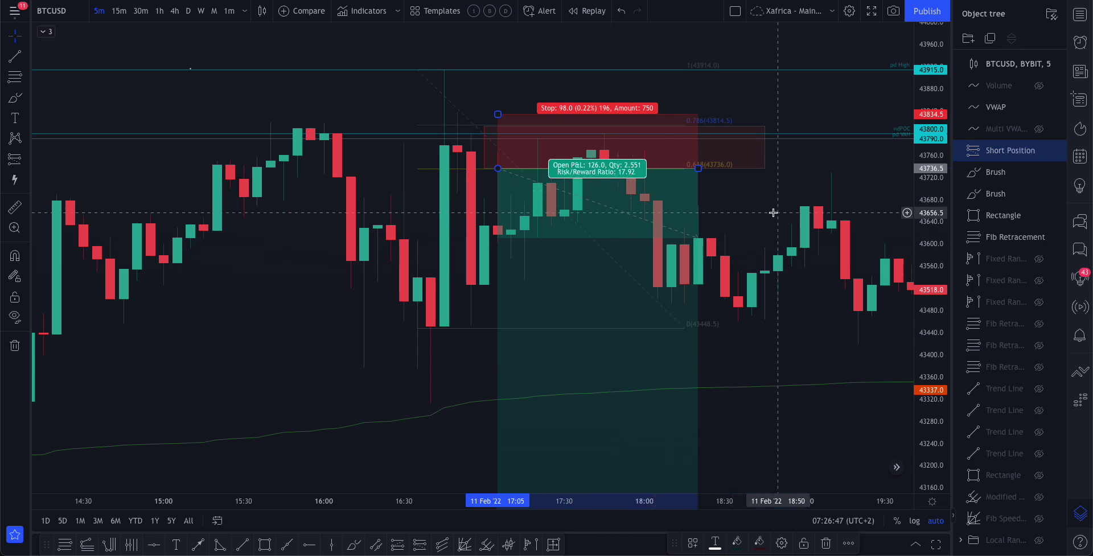
{"action": "scroll", "coordinate": [757, 213], "scroll_direction": "down", "scroll_amount": 8}
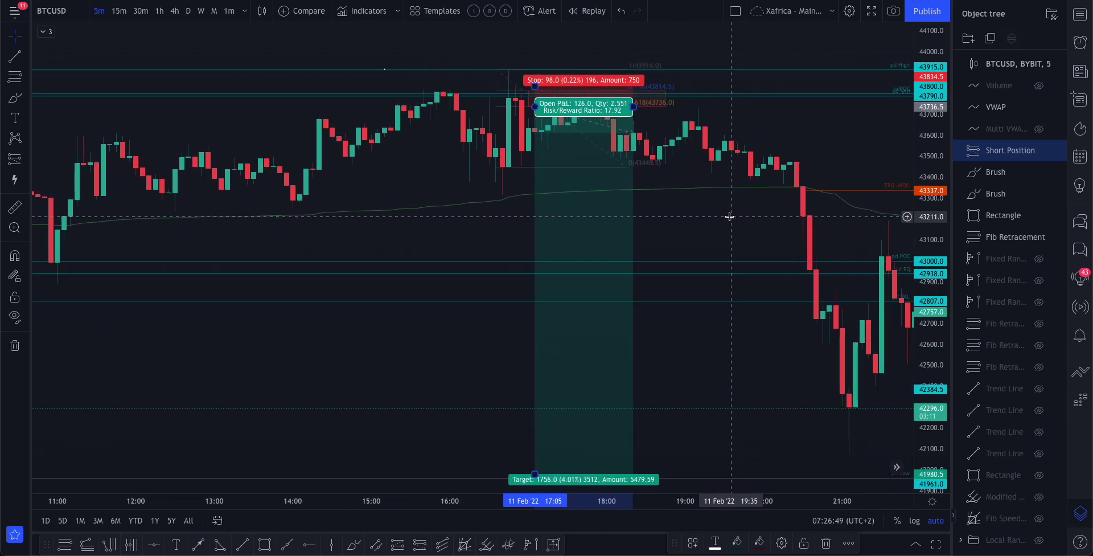
{"action": "scroll", "coordinate": [726, 218], "scroll_direction": "down", "scroll_amount": 5}
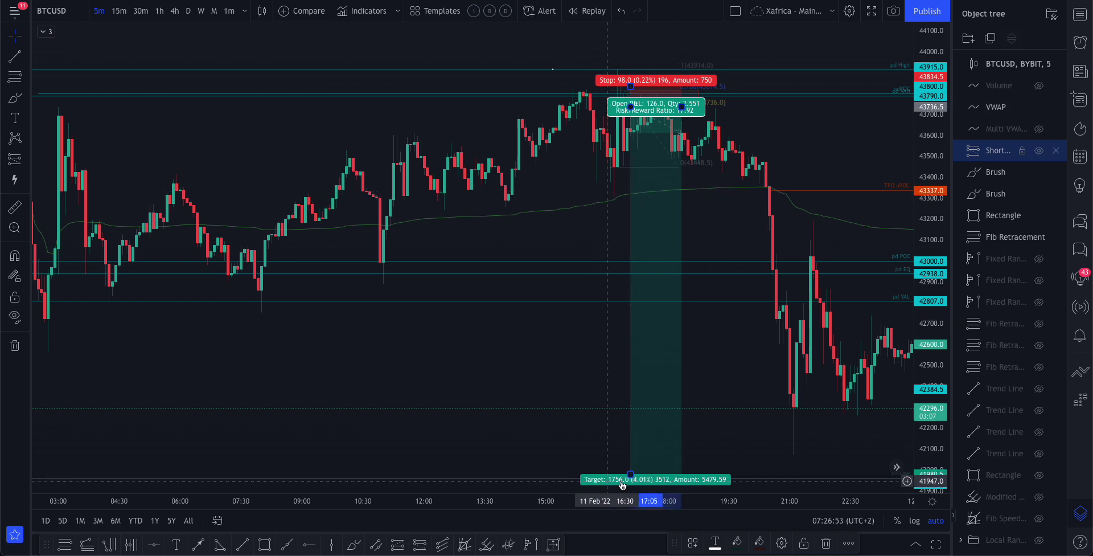
{"action": "left_click_drag", "start_coordinate": [630, 476], "coordinate": [630, 187]}
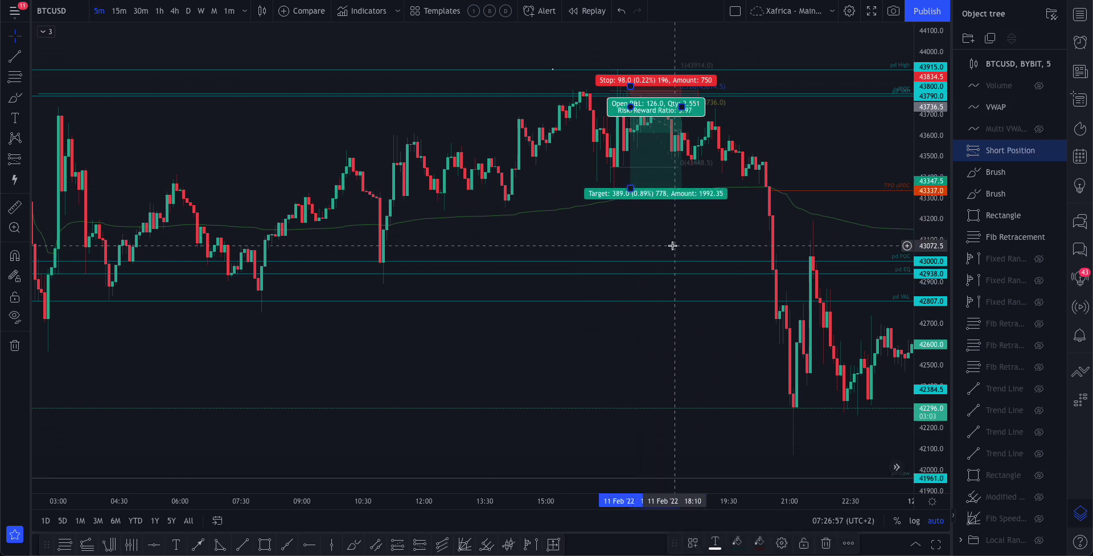
{"action": "scroll", "coordinate": [669, 247], "scroll_direction": "up", "scroll_amount": 5}
{"action": "scroll", "coordinate": [668, 251], "scroll_direction": "up", "scroll_amount": 3}
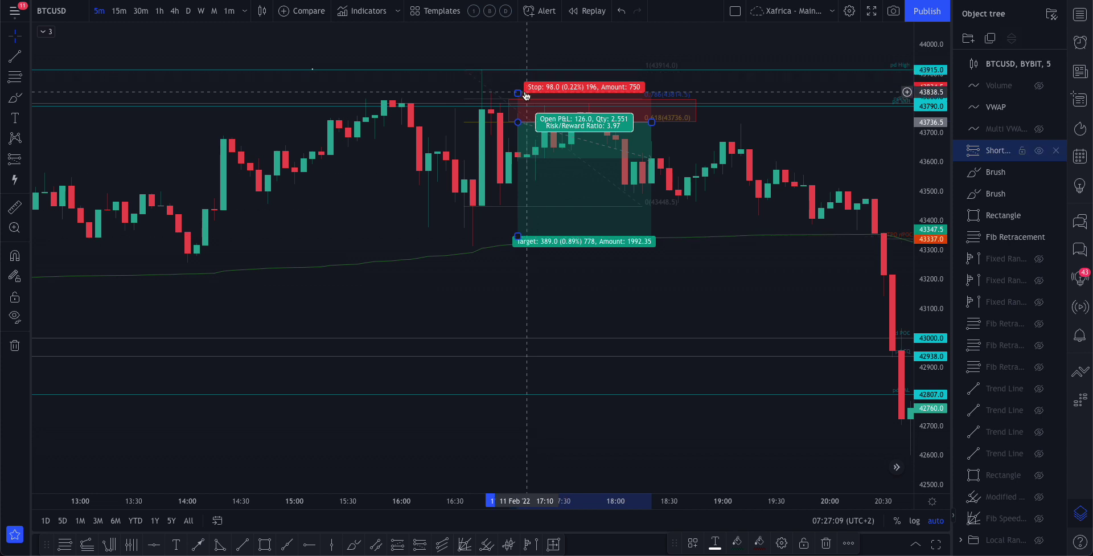
- Move the short's stop down to 43737, just 0.5 points above entry
{"action": "left_click_drag", "start_coordinate": [518, 93], "coordinate": [517, 121]}
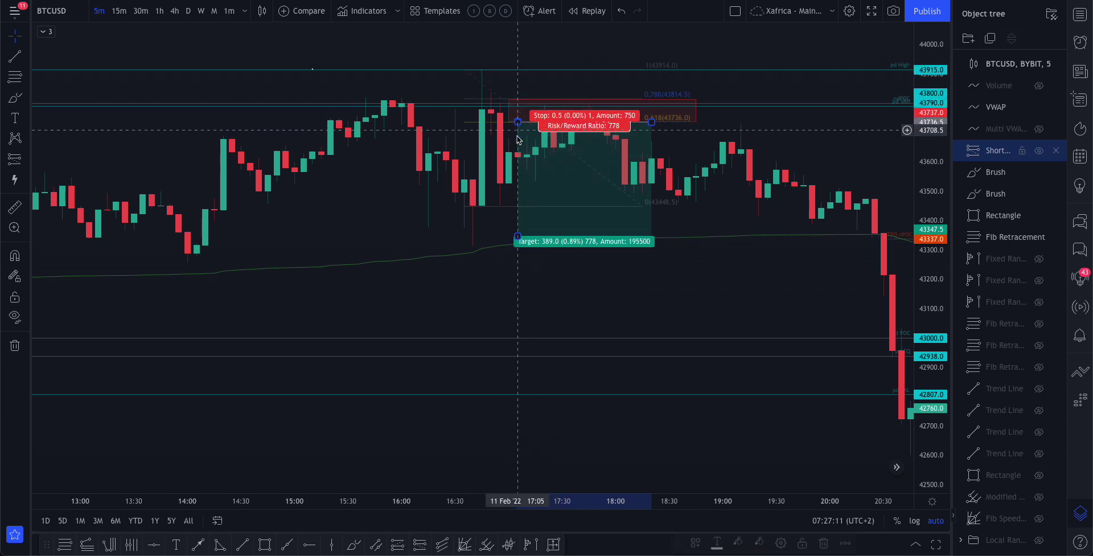
{"action": "scroll", "coordinate": [716, 283], "scroll_direction": "right", "scroll_amount": 5}
{"action": "scroll", "coordinate": [717, 283], "scroll_direction": "right", "scroll_amount": 2}
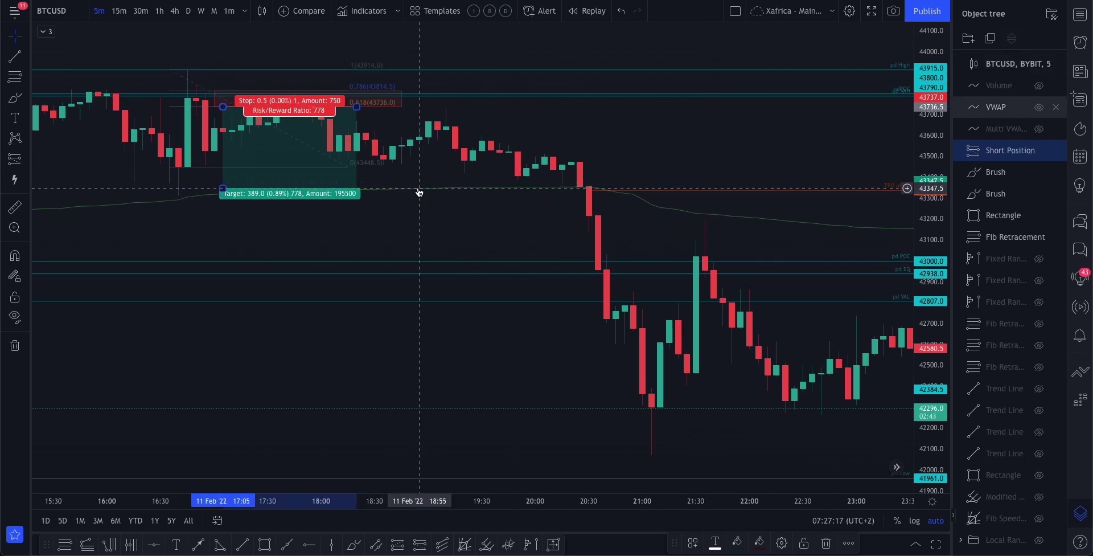
- Scroll the Object Tree to reveal the TPO POCs and Daily level folders
{"action": "scroll", "coordinate": [525, 214], "scroll_direction": "down", "scroll_amount": 3}
{"action": "scroll", "coordinate": [527, 215], "scroll_direction": "down", "scroll_amount": 4}
{"action": "scroll", "coordinate": [525, 215], "scroll_direction": "down", "scroll_amount": 4}
{"action": "scroll", "coordinate": [525, 219], "scroll_direction": "right", "scroll_amount": 4}
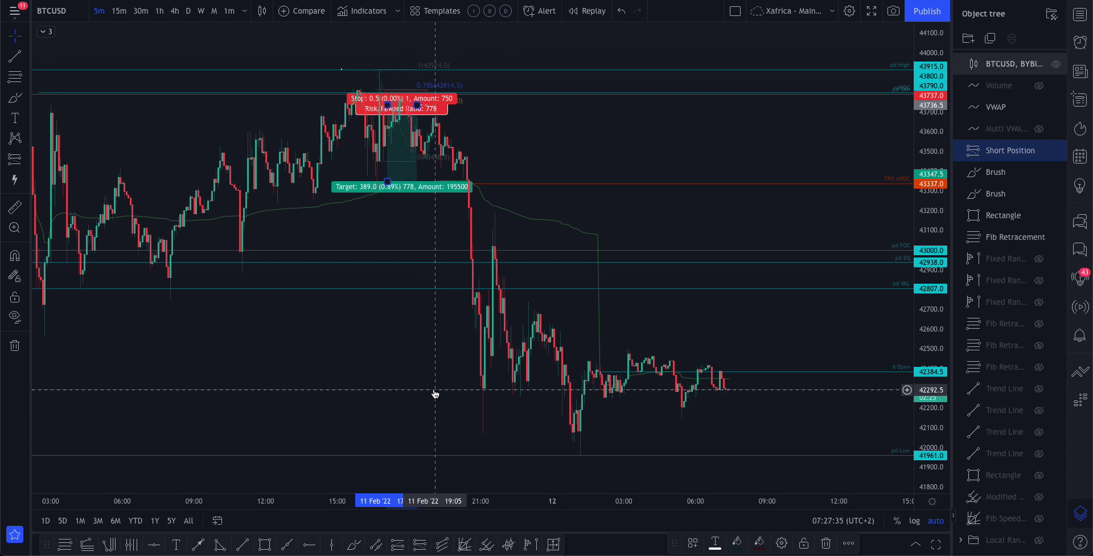
{"action": "scroll", "coordinate": [1012, 454], "scroll_direction": "down", "scroll_amount": 6}
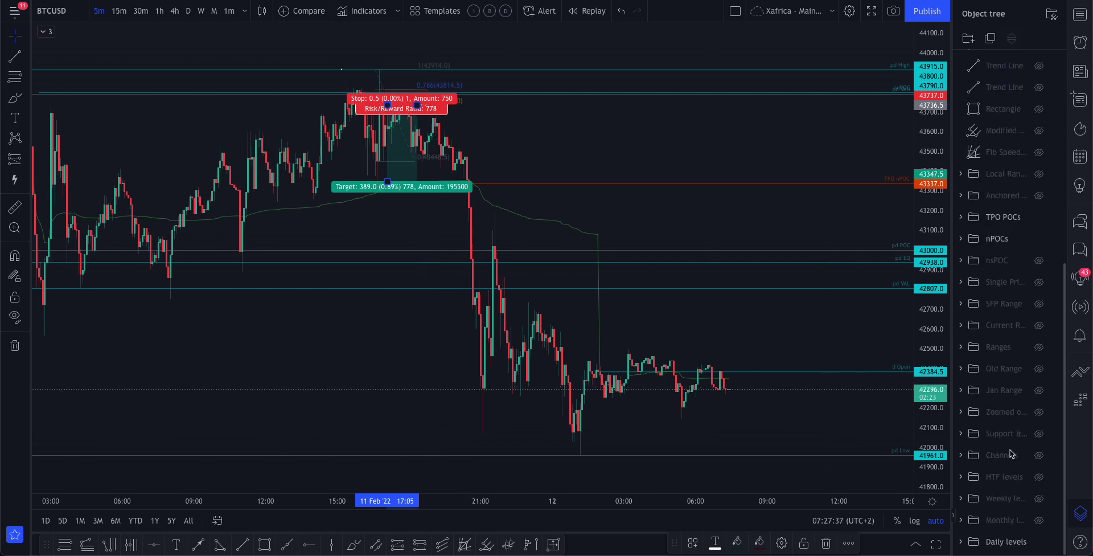
- Show the HTF levels and drop the short's target to the weekly level near 43060
{"action": "left_click", "coordinate": [1040, 478]}
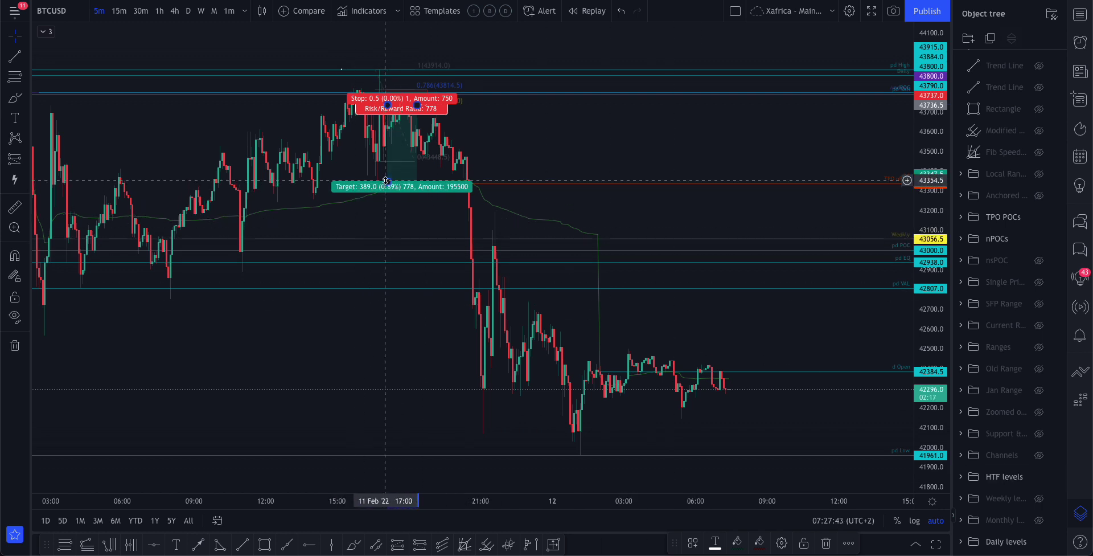
{"action": "left_click_drag", "start_coordinate": [387, 182], "coordinate": [381, 239]}
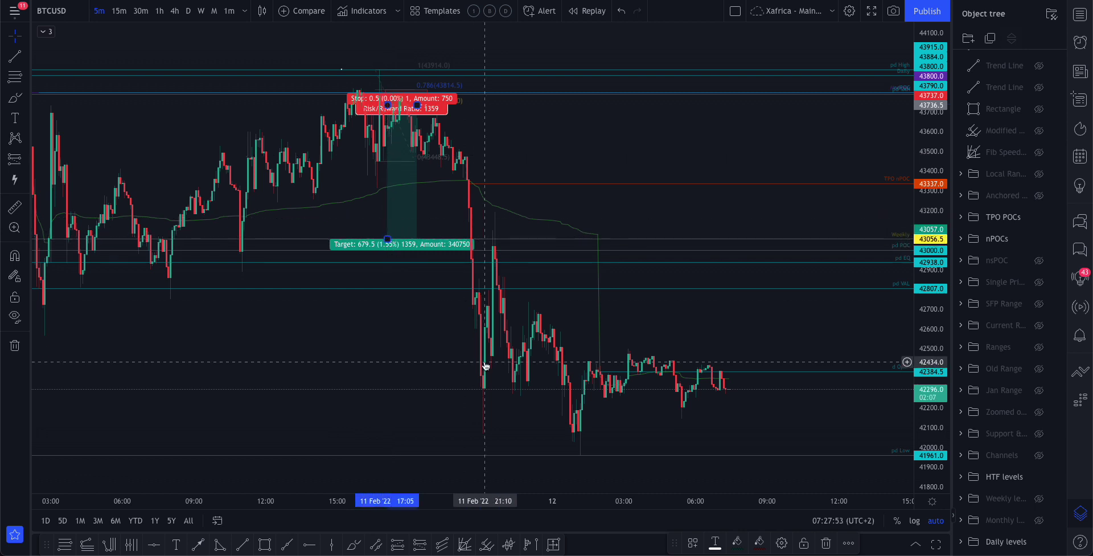
{"action": "left_click_drag", "start_coordinate": [388, 239], "coordinate": [393, 181]}
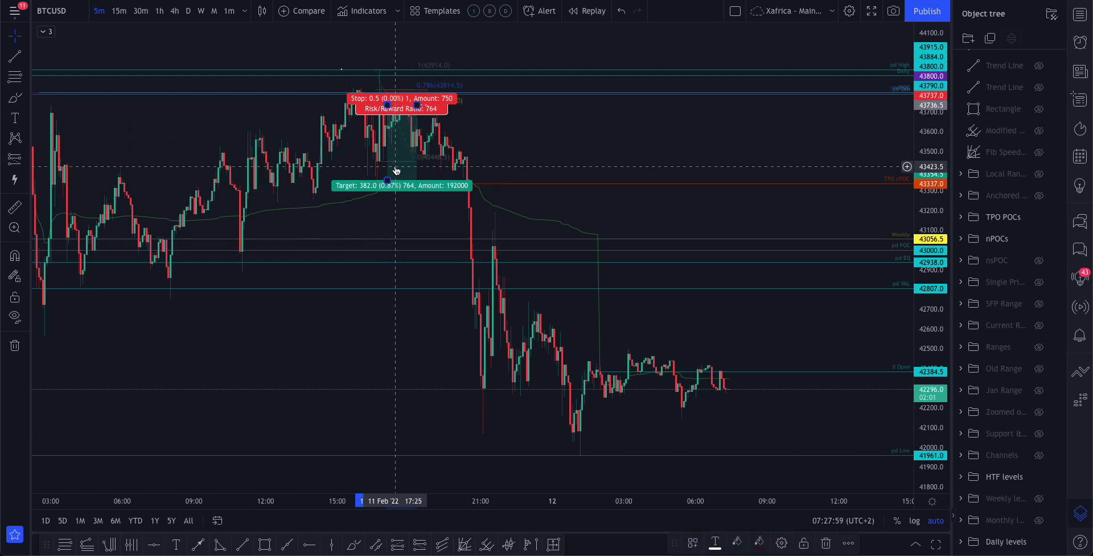
{"action": "left_click_drag", "start_coordinate": [388, 181], "coordinate": [387, 239]}
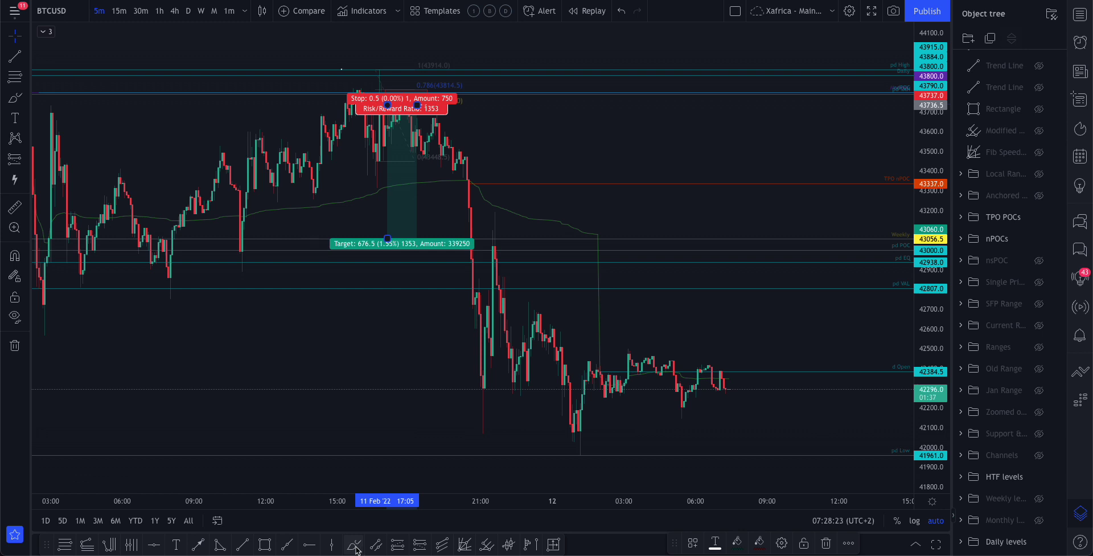
- Brush a projected path rising from about 42300 to near 42900, capped by a short horizontal stroke
{"action": "scroll", "coordinate": [732, 391], "scroll_direction": "left", "scroll_amount": 2}
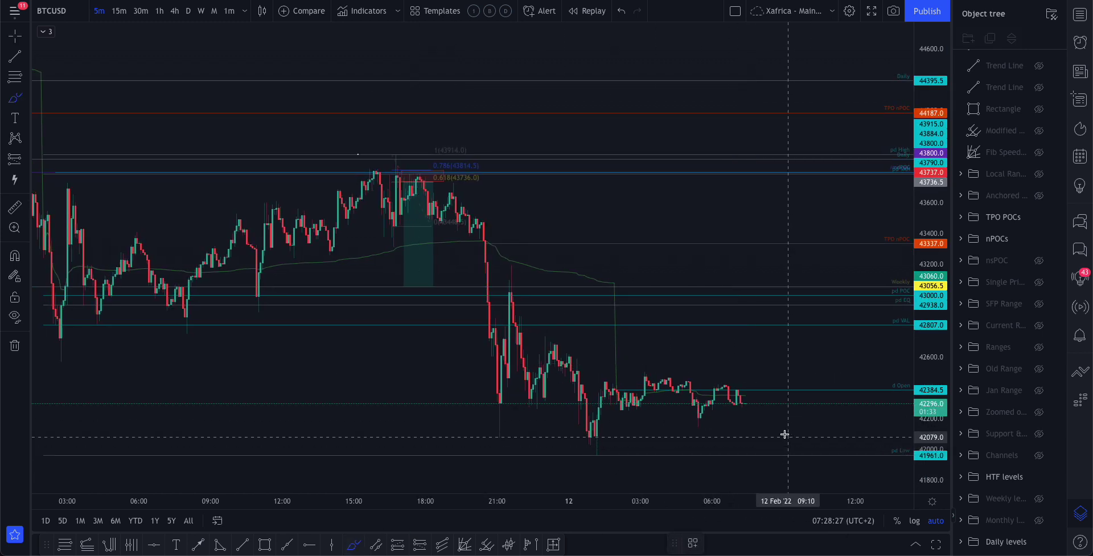
{"action": "mouse_move", "coordinate": [741, 402]}
{"action": "left_mouse_down"}
{"action": "mouse_move", "coordinate": [757, 378]}
{"action": "mouse_move", "coordinate": [830, 341]}
{"action": "left_mouse_up"}
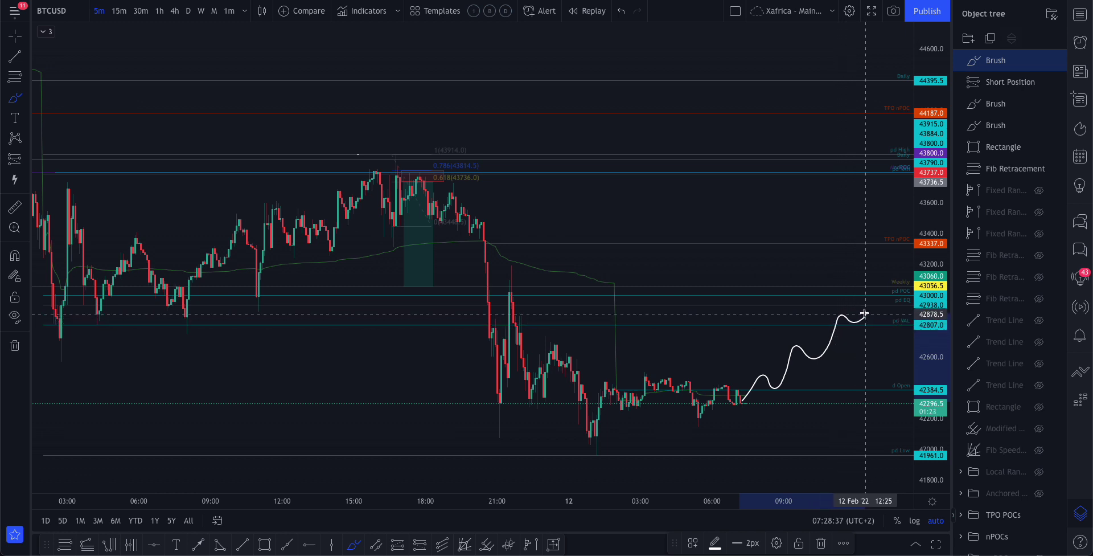
{"action": "left_click_drag", "start_coordinate": [827, 323], "coordinate": [881, 316]}
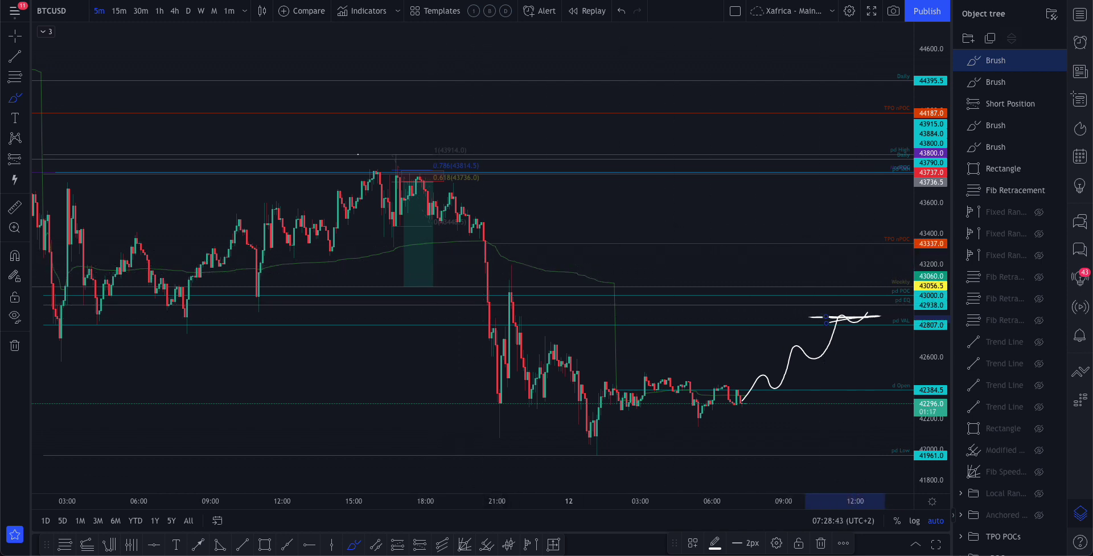
{"action": "scroll", "coordinate": [698, 385], "scroll_direction": "up", "scroll_amount": 3}
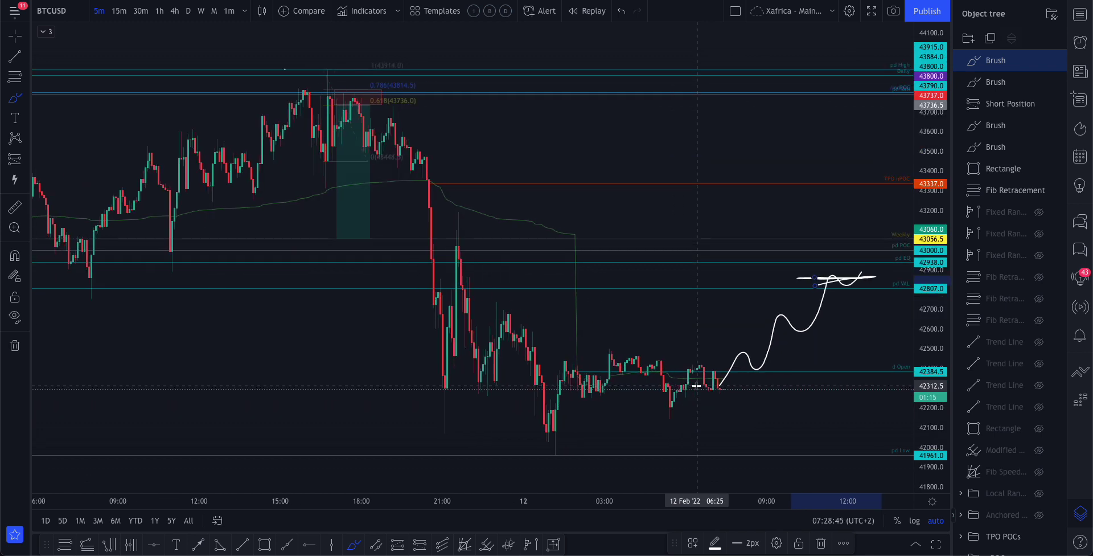
{"action": "scroll", "coordinate": [697, 386], "scroll_direction": "down", "scroll_amount": 4}
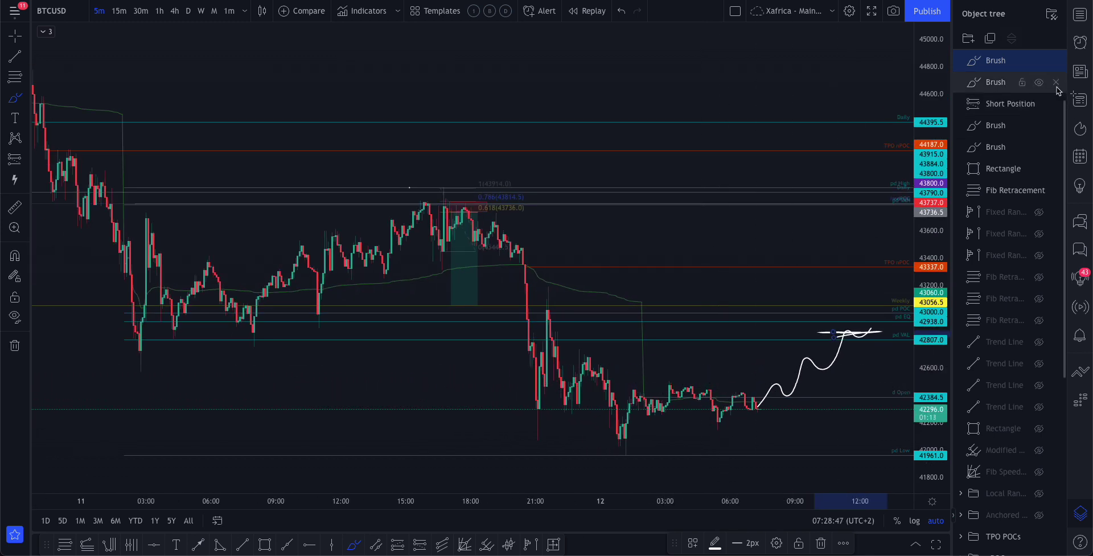
- Delete the two older Brush drawings listed below Short Position in the Object Tree
{"action": "left_click", "coordinate": [1056, 126]}
{"action": "left_click", "coordinate": [1057, 125]}
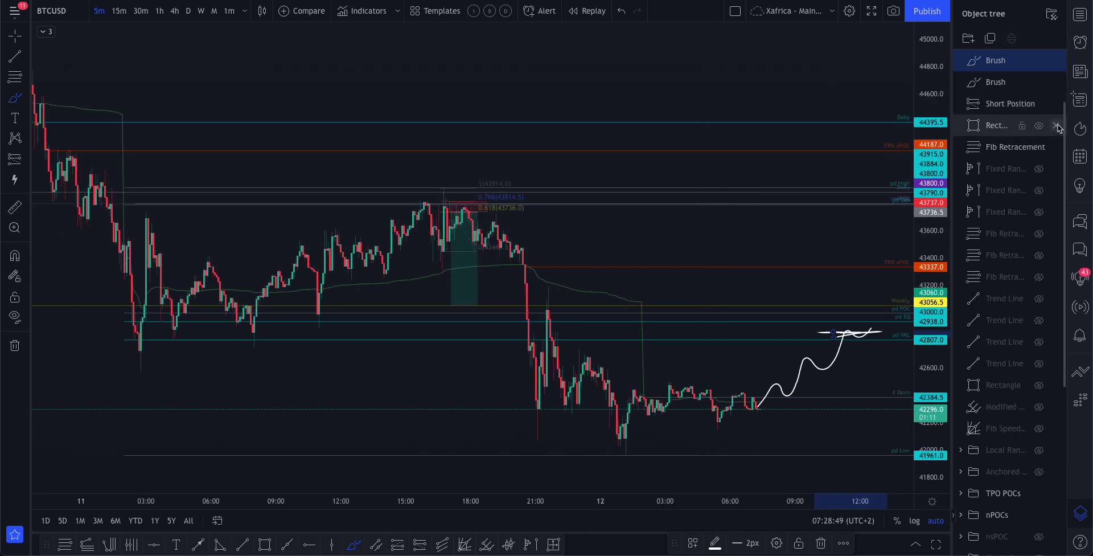
{"action": "scroll", "coordinate": [511, 221], "scroll_direction": "down", "scroll_amount": 2}
- Scroll the chart back in time to review earlier price action
{"action": "scroll", "coordinate": [511, 221], "scroll_direction": "left", "scroll_amount": 10}
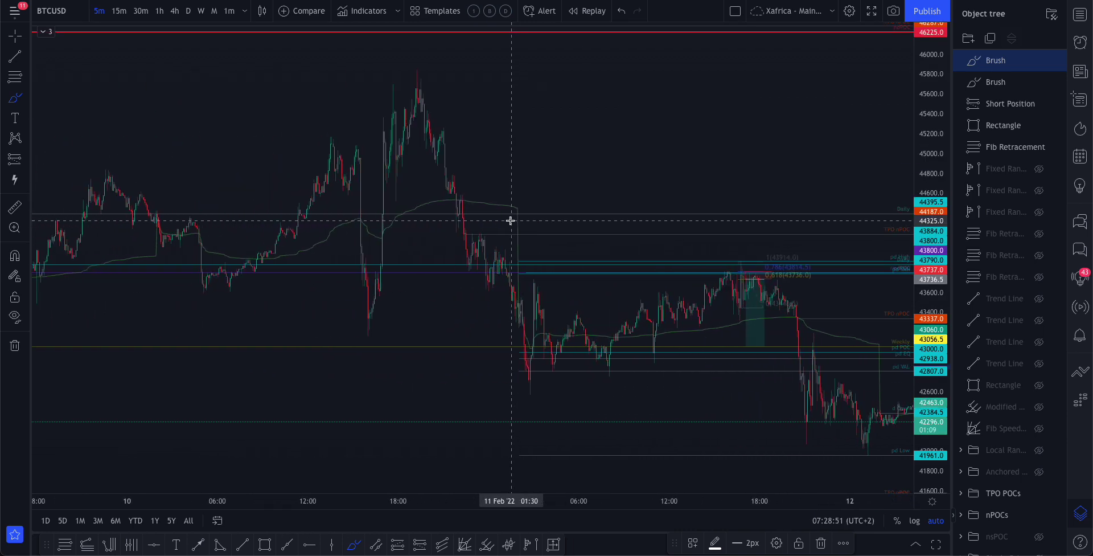
{"action": "scroll", "coordinate": [509, 221], "scroll_direction": "down", "scroll_amount": 3}
{"action": "scroll", "coordinate": [163, 78], "scroll_direction": "left", "scroll_amount": 8}
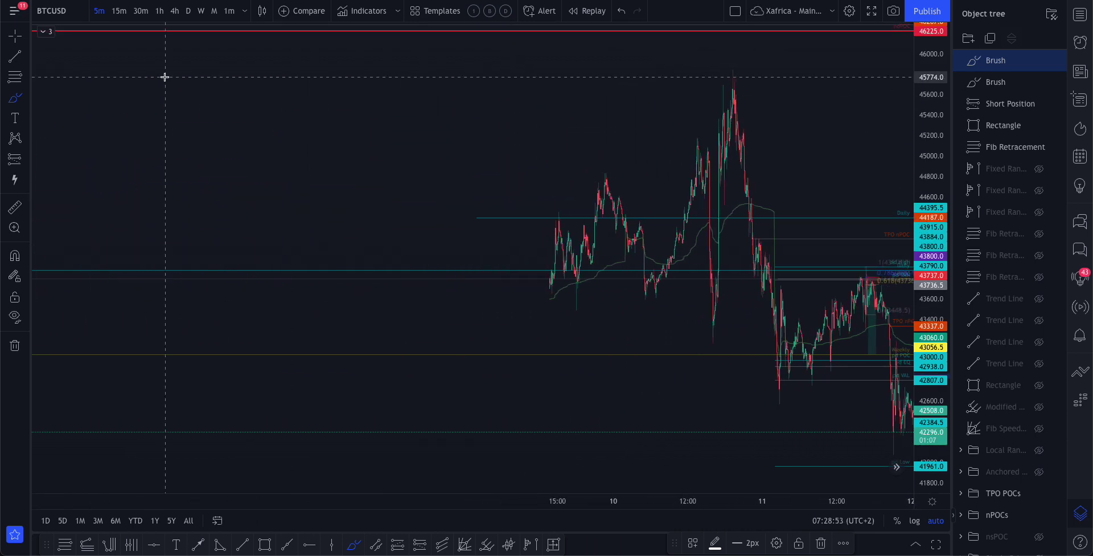
{"action": "scroll", "coordinate": [598, 177], "scroll_direction": "right", "scroll_amount": 5}
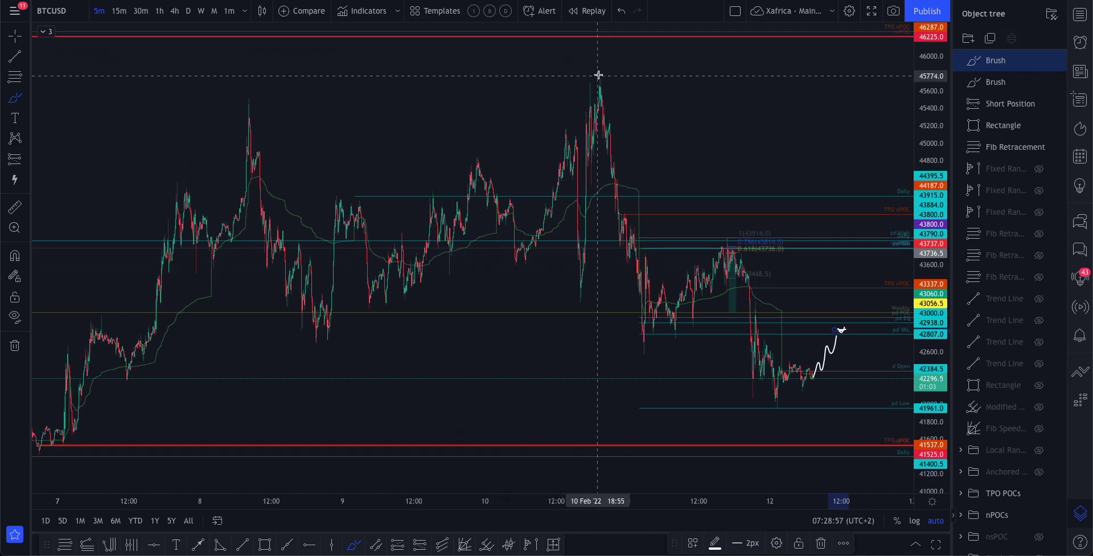
{"action": "scroll", "coordinate": [606, 75], "scroll_direction": "up", "scroll_amount": 1}
{"action": "scroll", "coordinate": [606, 75], "scroll_direction": "up", "scroll_amount": 4}
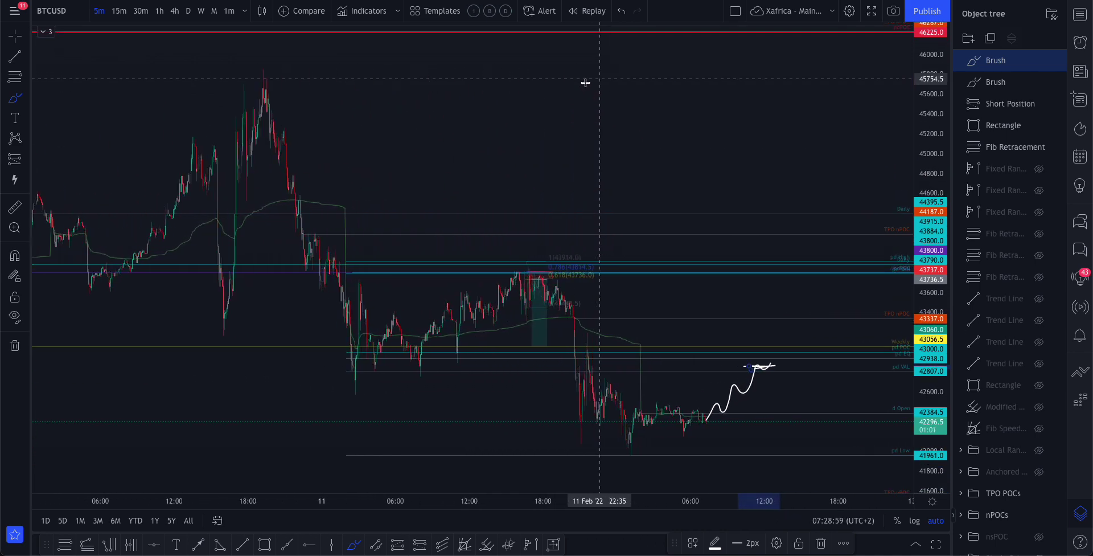
{"action": "scroll", "coordinate": [432, 111], "scroll_direction": "left", "scroll_amount": 5}
{"action": "scroll", "coordinate": [431, 111], "scroll_direction": "up", "scroll_amount": 4}
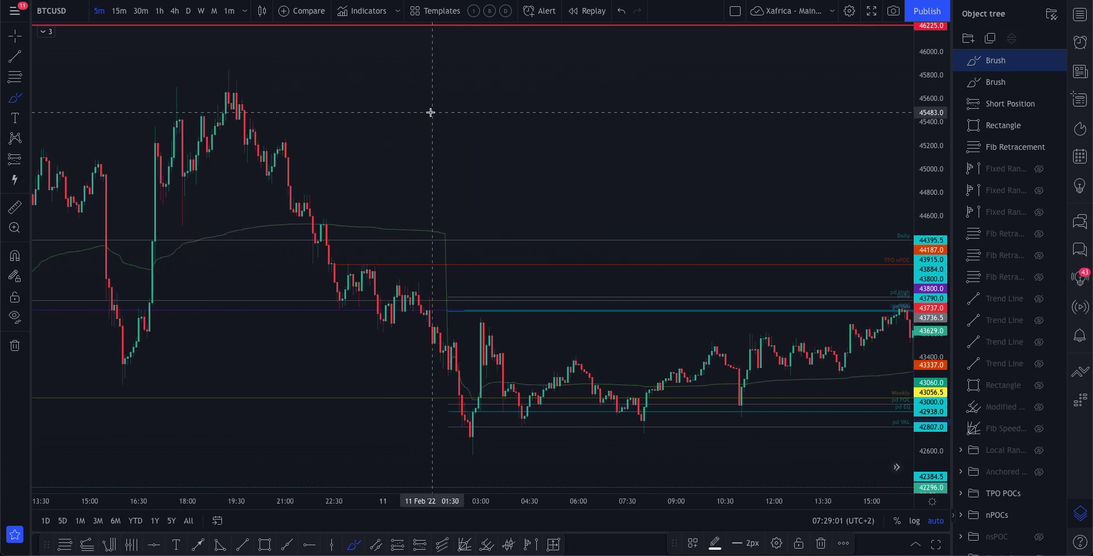
{"action": "scroll", "coordinate": [431, 113], "scroll_direction": "left", "scroll_amount": 5}
{"action": "scroll", "coordinate": [430, 114], "scroll_direction": "up", "scroll_amount": 2}
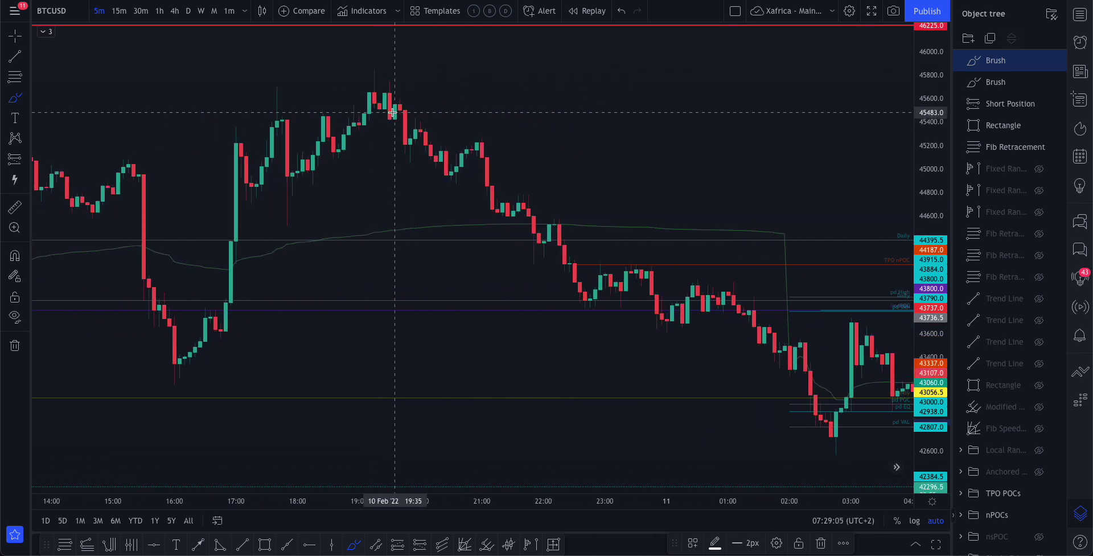
{"action": "scroll", "coordinate": [393, 113], "scroll_direction": "down", "scroll_amount": 6}
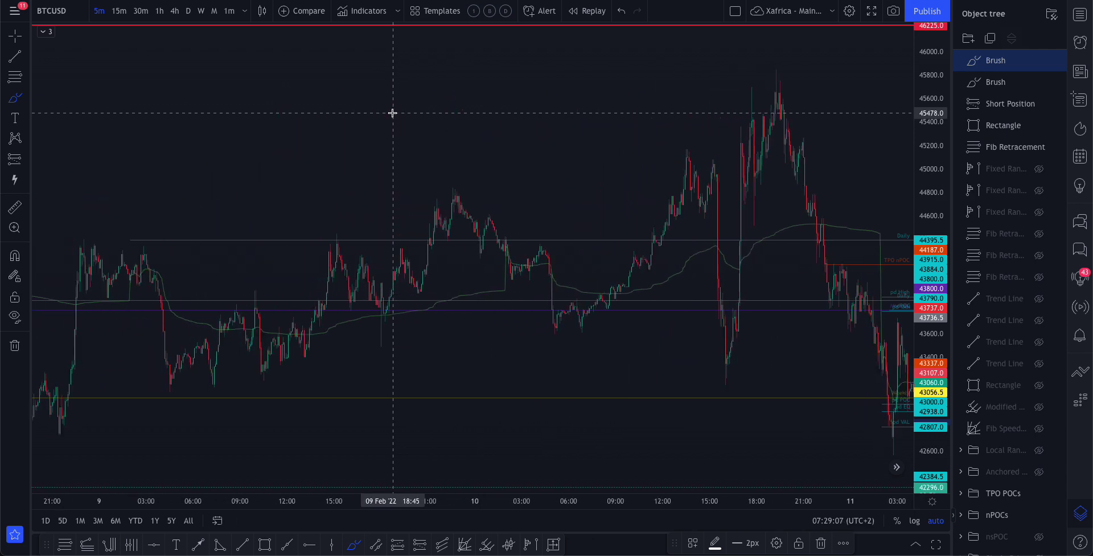
- Switch the BTCUSD chart to the 15-minute timeframe
{"action": "type", "text": "15"}
{"action": "key", "text": "Return"}
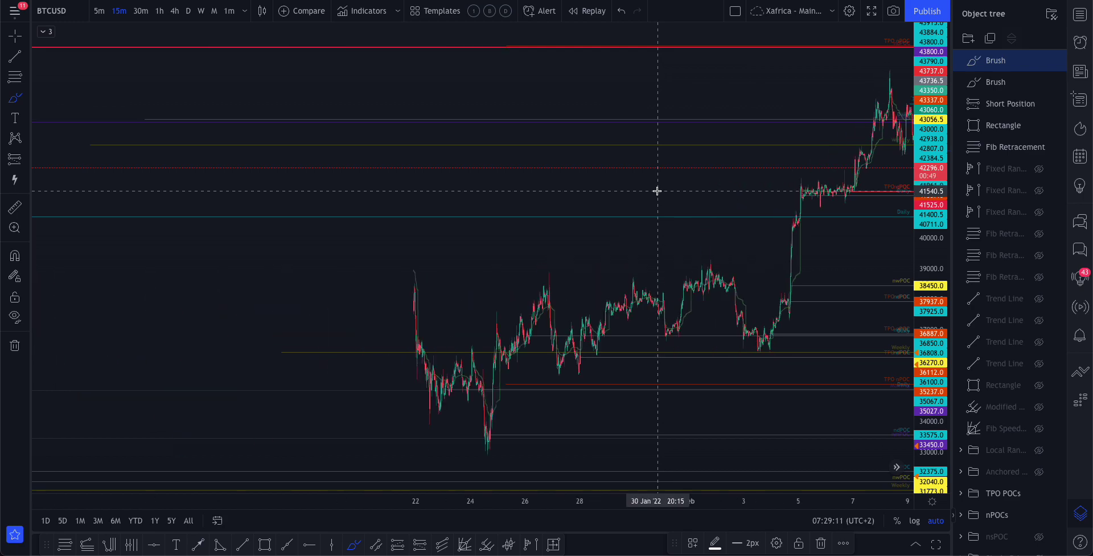
{"action": "scroll", "coordinate": [655, 189], "scroll_direction": "up", "scroll_amount": 6}
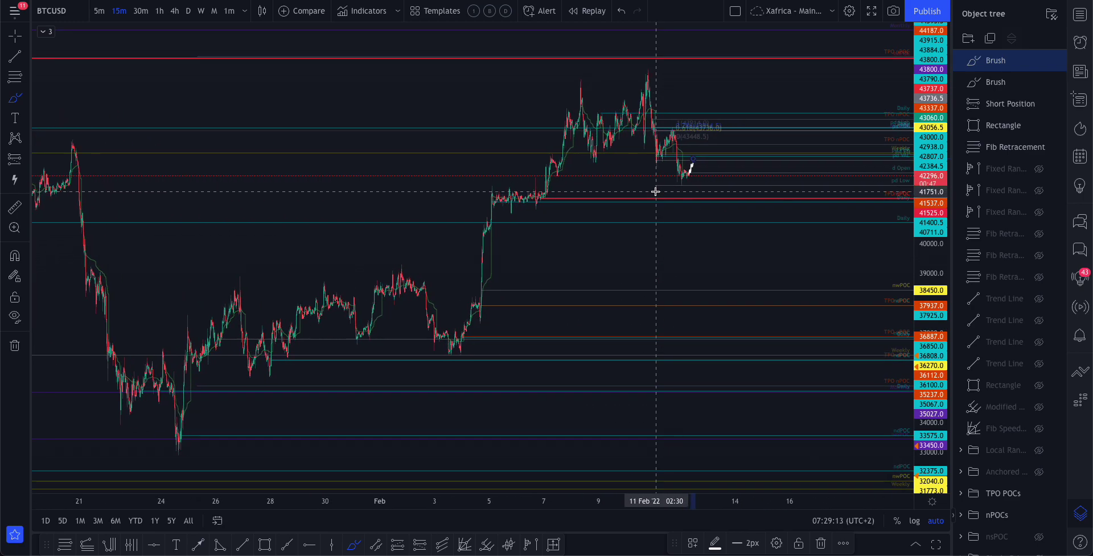
{"action": "scroll", "coordinate": [639, 196], "scroll_direction": "up", "scroll_amount": 5}
{"action": "scroll", "coordinate": [610, 196], "scroll_direction": "down", "scroll_amount": 3}
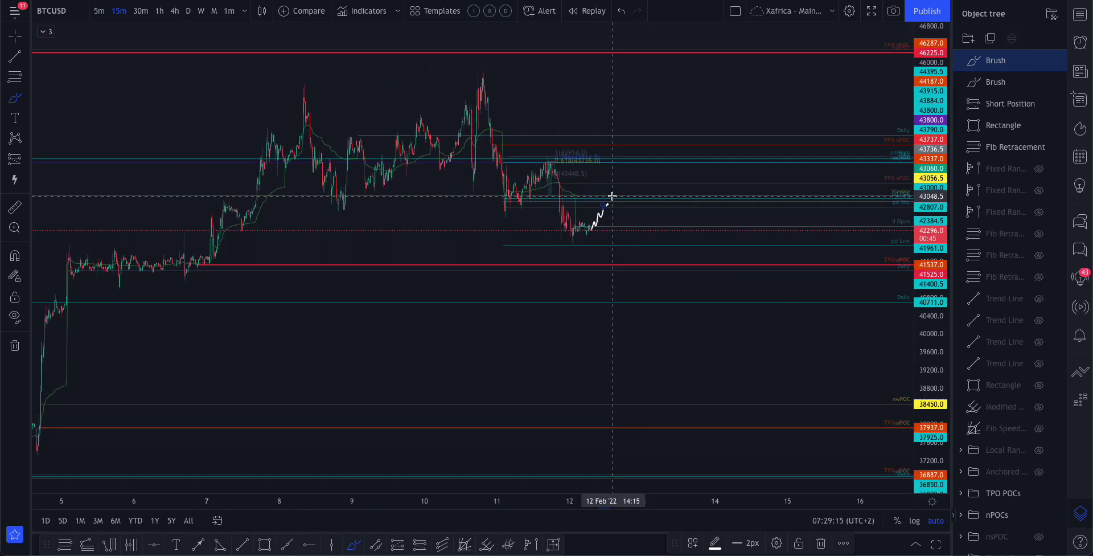
{"action": "scroll", "coordinate": [612, 196], "scroll_direction": "up", "scroll_amount": 8}
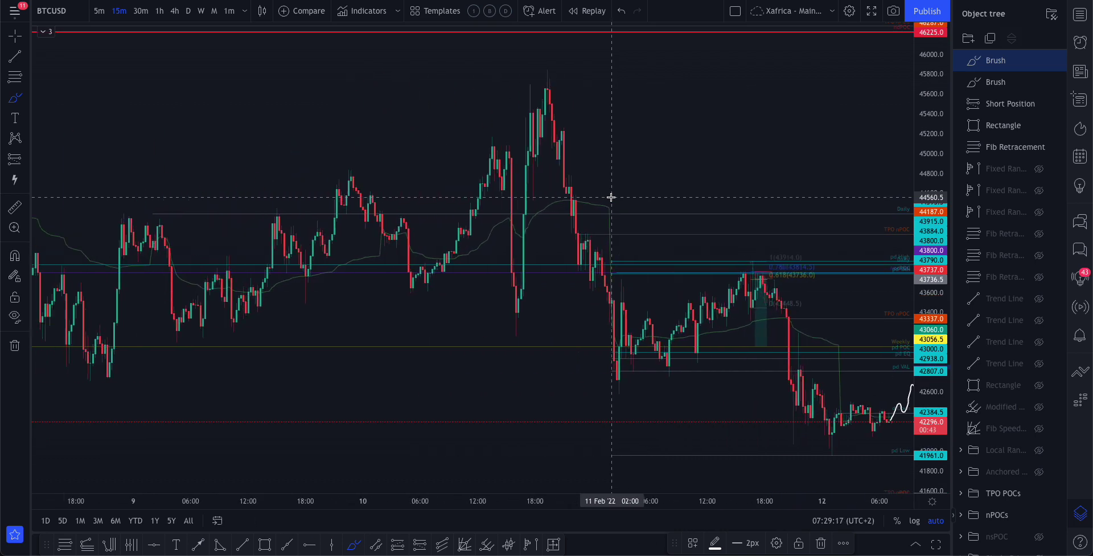
{"action": "scroll", "coordinate": [610, 197], "scroll_direction": "up", "scroll_amount": 3}
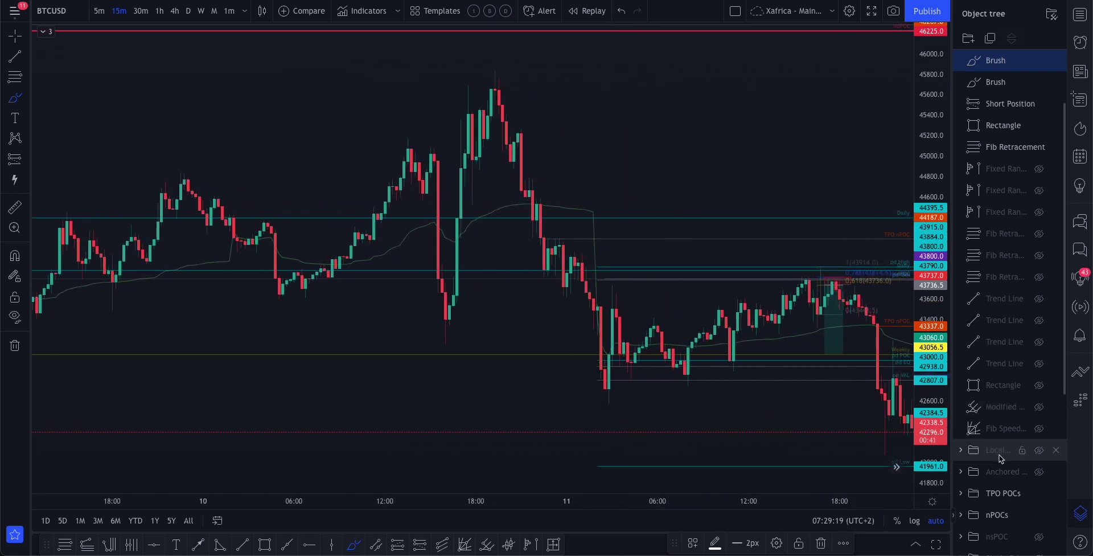
{"action": "scroll", "coordinate": [997, 454], "scroll_direction": "down", "scroll_amount": 1}
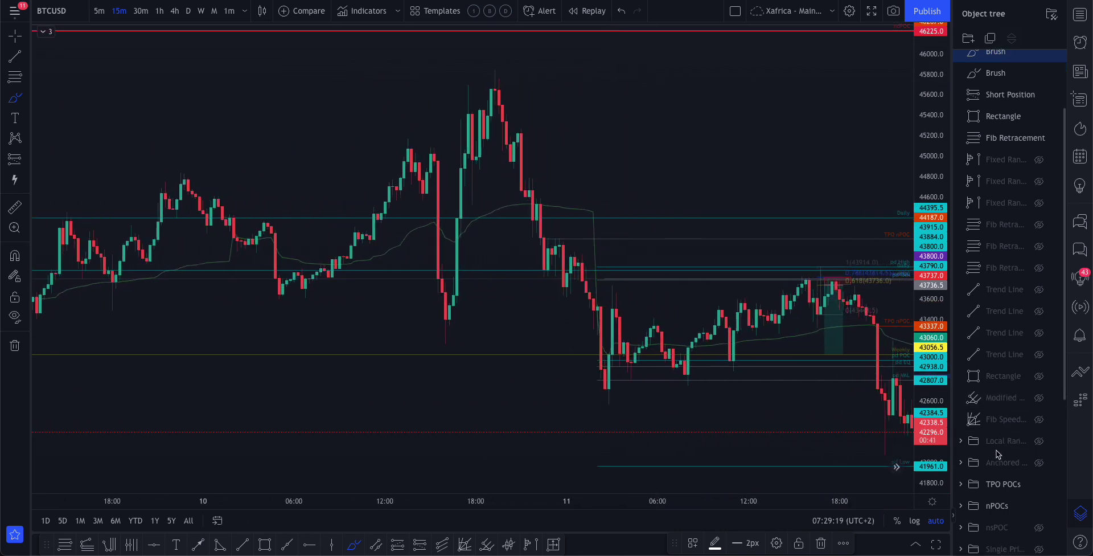
- Show the nsPOC levels on the chart, leaving the Local range levels hidden
{"action": "left_click", "coordinate": [1039, 524]}
{"action": "scroll", "coordinate": [1018, 482], "scroll_direction": "down", "scroll_amount": 3}
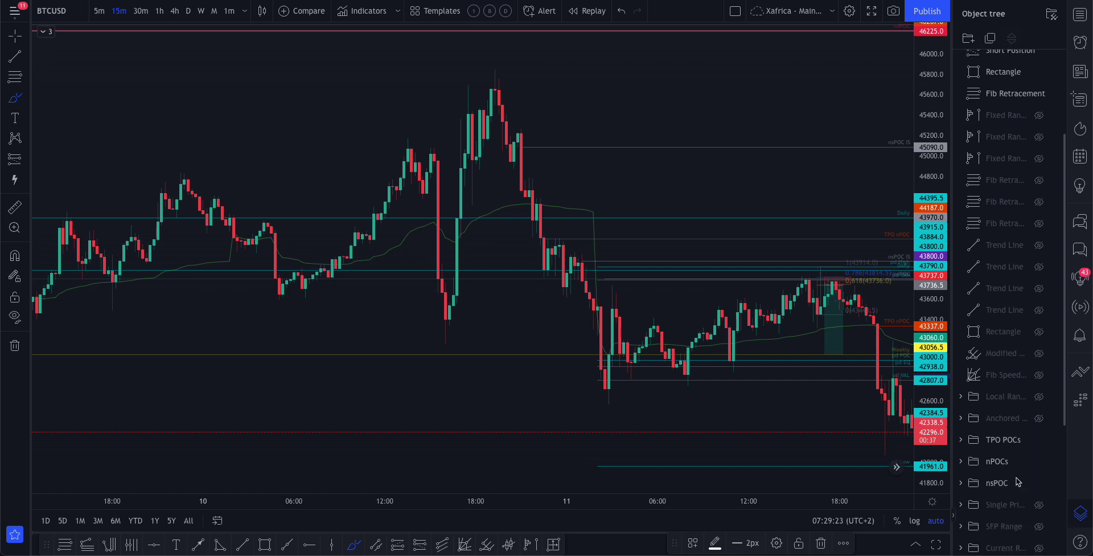
{"action": "left_click", "coordinate": [1039, 395]}
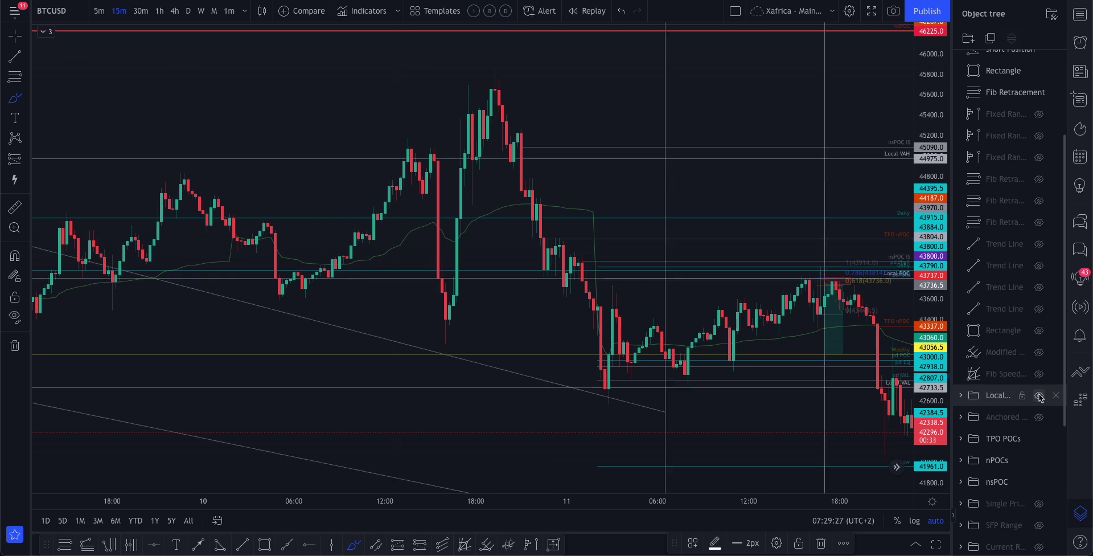
{"action": "left_click", "coordinate": [1039, 395]}
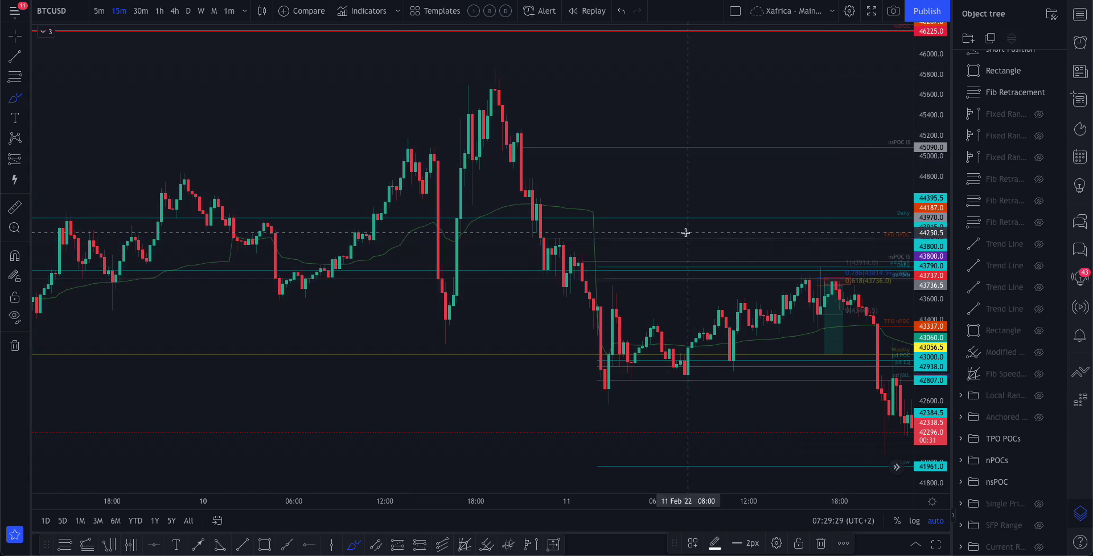
{"action": "scroll", "coordinate": [586, 120], "scroll_direction": "up", "scroll_amount": 2}
- Return to 5-minute candles and zoom into 10 Feb 15:30–00:00, ready for a Fib retracement
{"action": "key", "text": "5"}
{"action": "key", "text": "Return"}
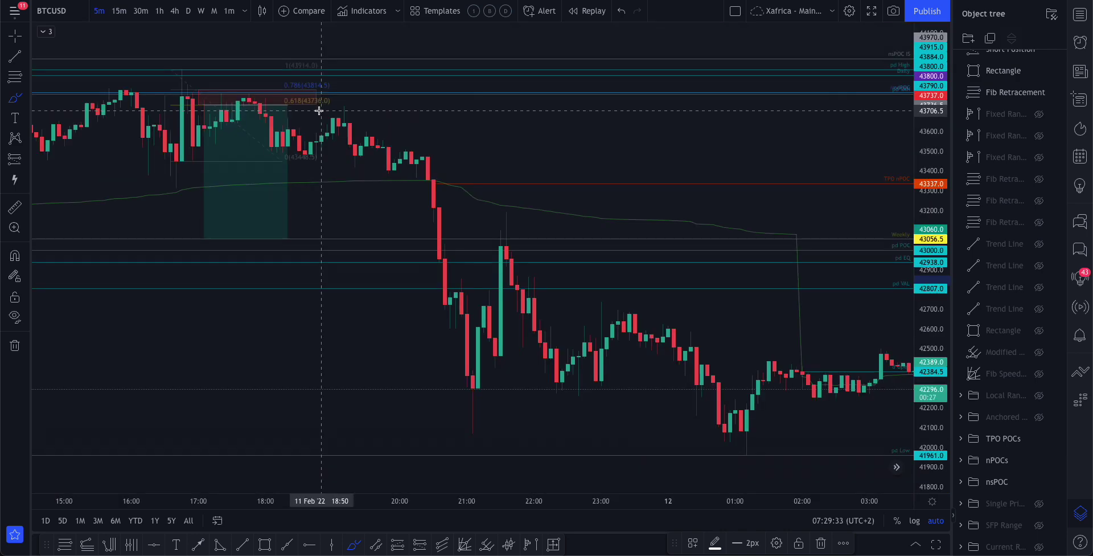
{"action": "scroll", "coordinate": [319, 110], "scroll_direction": "left", "scroll_amount": 5}
{"action": "scroll", "coordinate": [320, 111], "scroll_direction": "left", "scroll_amount": 5}
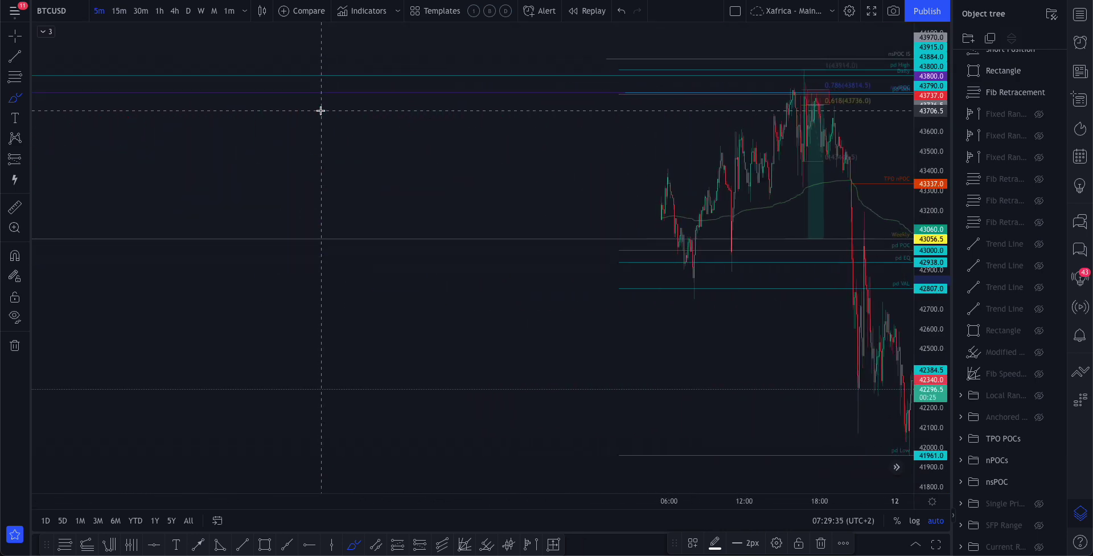
{"action": "scroll", "coordinate": [320, 111], "scroll_direction": "down", "scroll_amount": 3}
{"action": "scroll", "coordinate": [491, 118], "scroll_direction": "up", "scroll_amount": 6}
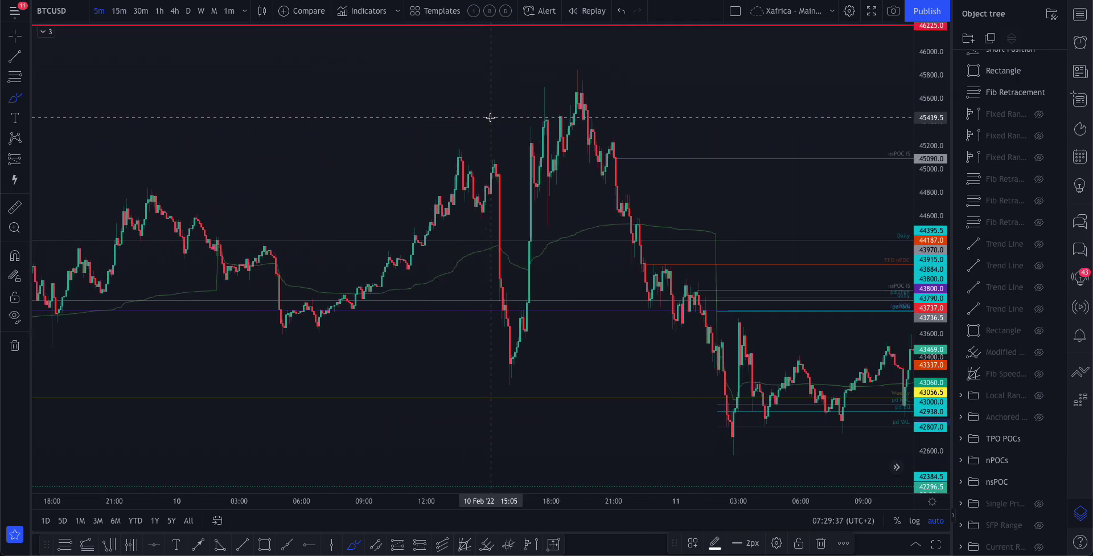
{"action": "scroll", "coordinate": [491, 117], "scroll_direction": "up", "scroll_amount": 6}
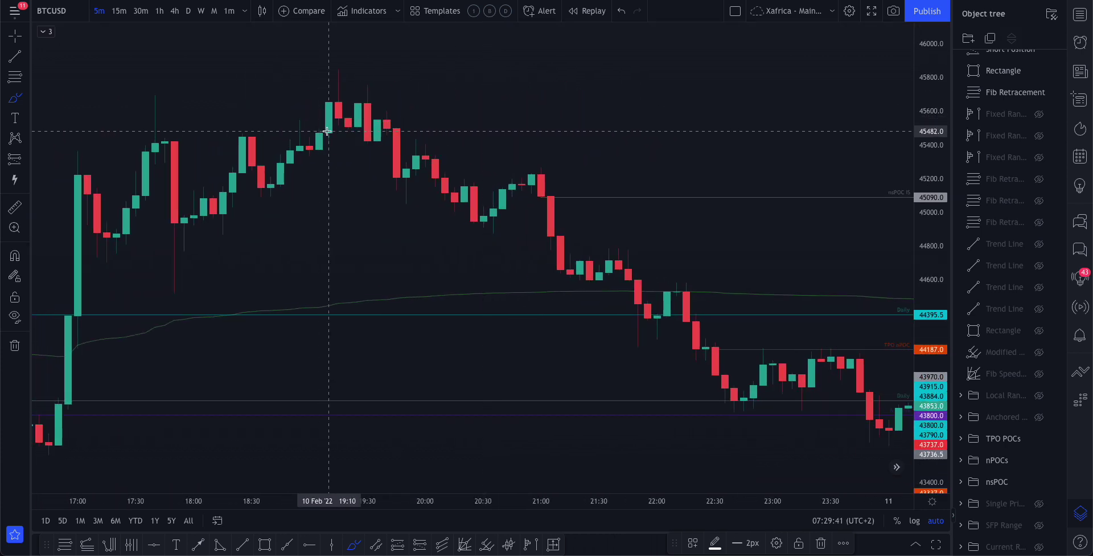
{"action": "scroll", "coordinate": [329, 127], "scroll_direction": "left", "scroll_amount": 3}
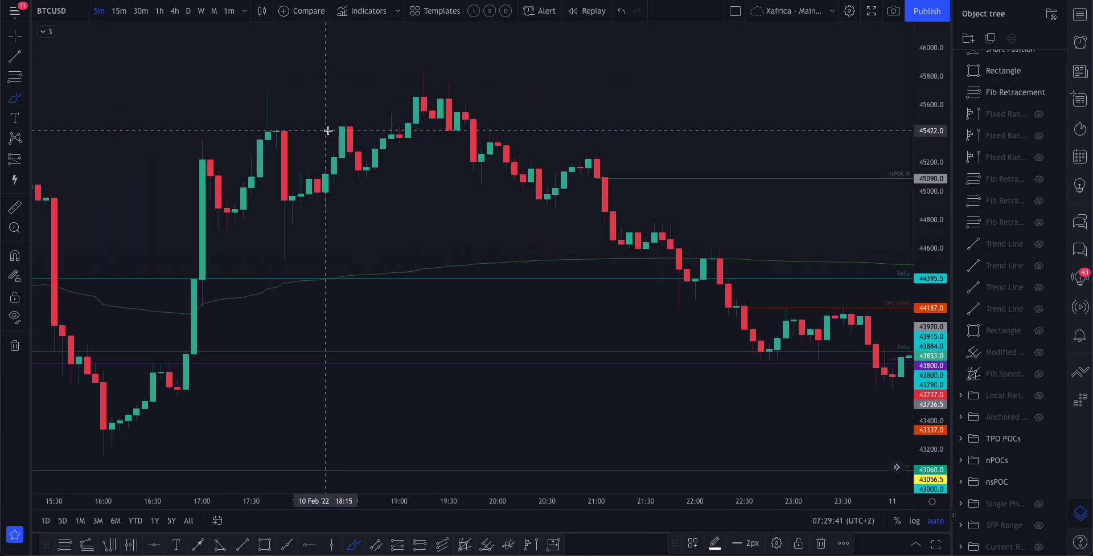
{"action": "left_click", "coordinate": [62, 545]}
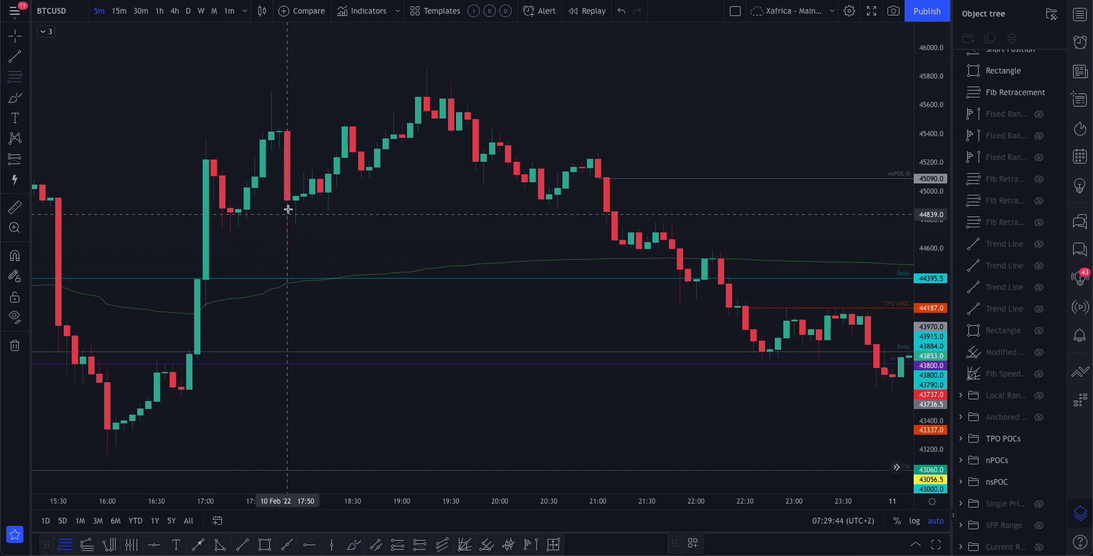
- Draw a Fib retracement from the 45847 high down to the 45422 low, putting 0.618 at 45684.5
{"action": "left_click", "coordinate": [420, 70]}
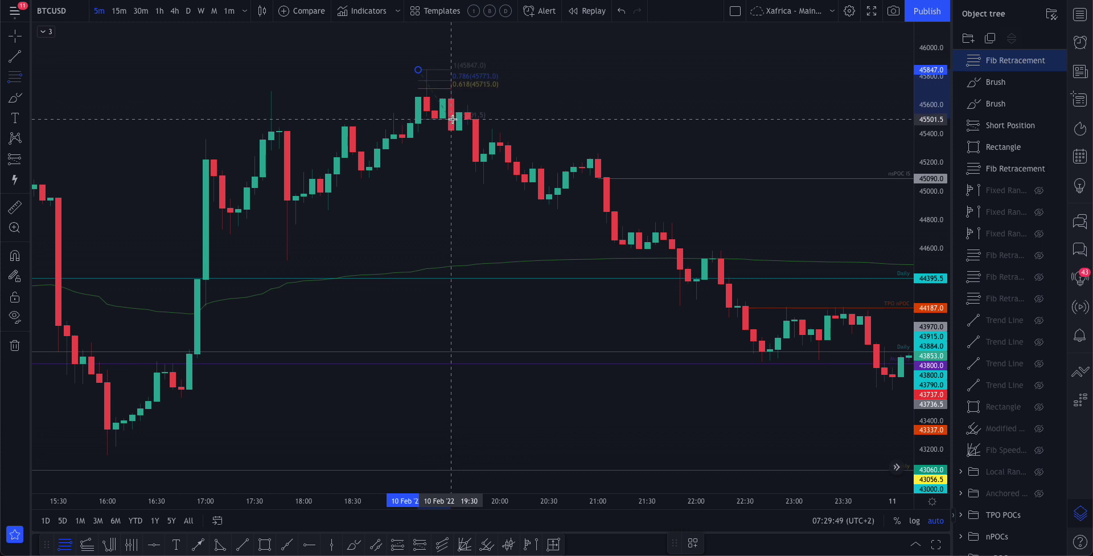
{"action": "left_click", "coordinate": [469, 118]}
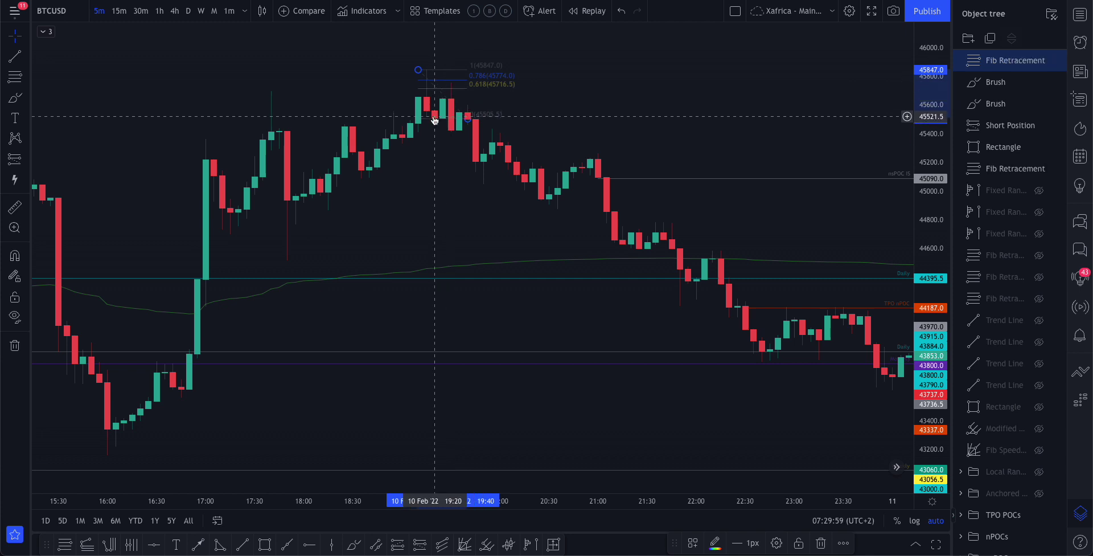
{"action": "left_click_drag", "start_coordinate": [468, 119], "coordinate": [467, 130]}
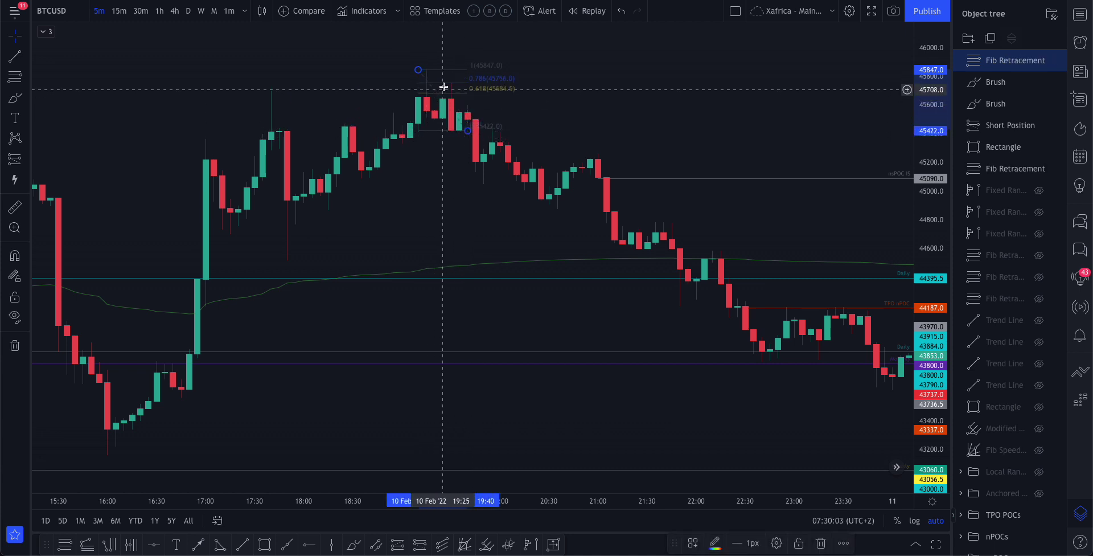
- On 1-minute candles, move the Fib's 0 anchor to 45496.5 so 0.618 sits at 45713
{"action": "left_click", "coordinate": [228, 11]}
{"action": "scroll", "coordinate": [387, 223], "scroll_direction": "down", "scroll_amount": 10}
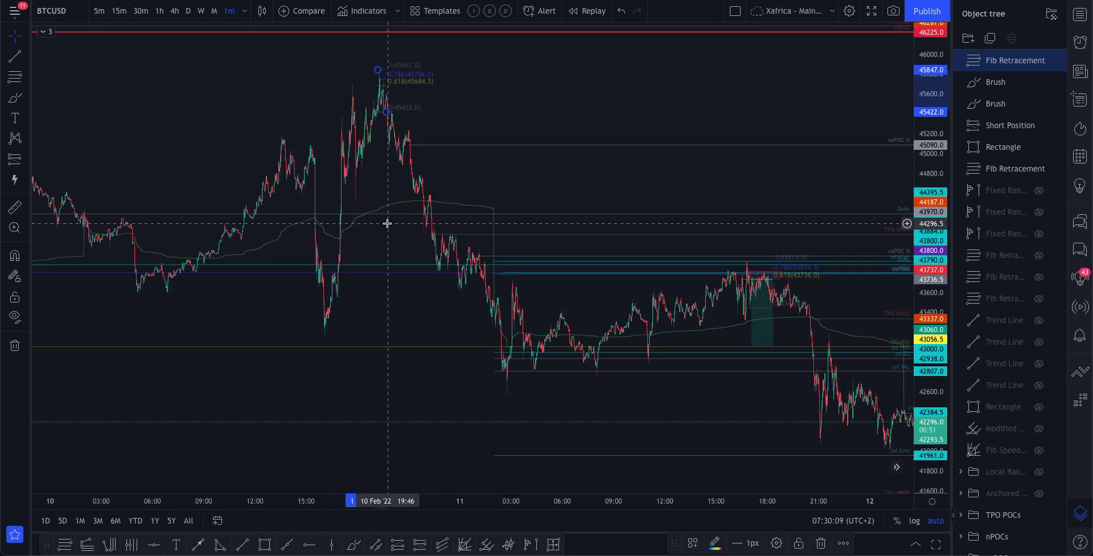
{"action": "scroll", "coordinate": [387, 224], "scroll_direction": "up", "scroll_amount": 8}
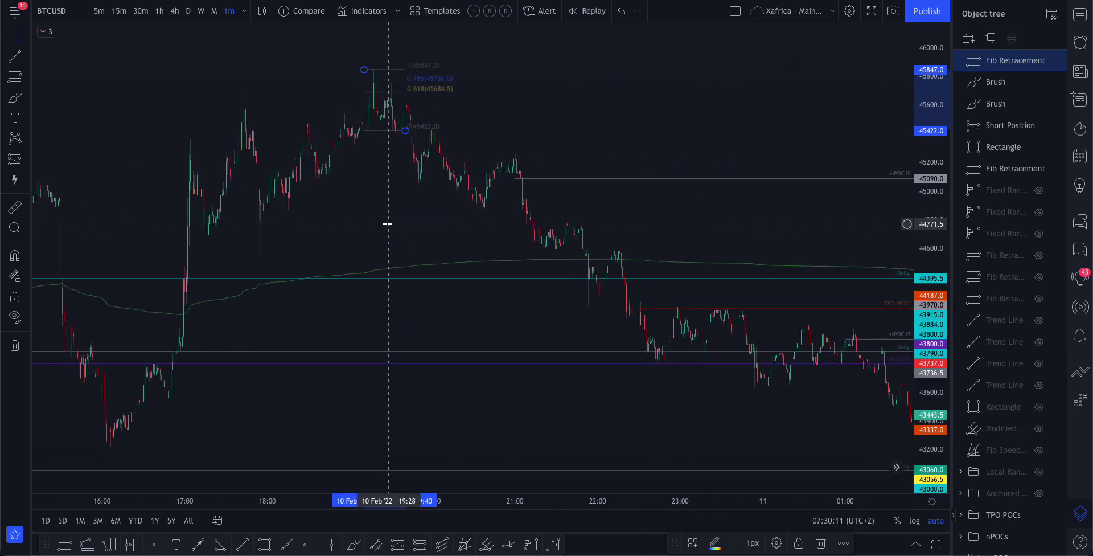
{"action": "scroll", "coordinate": [387, 224], "scroll_direction": "up", "scroll_amount": 5}
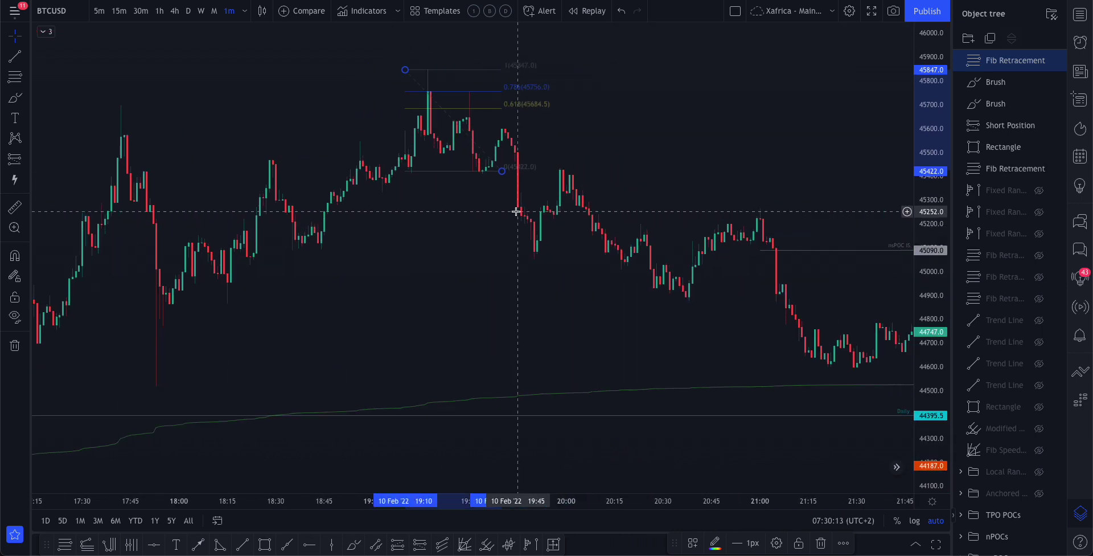
{"action": "scroll", "coordinate": [516, 211], "scroll_direction": "right", "scroll_amount": 3}
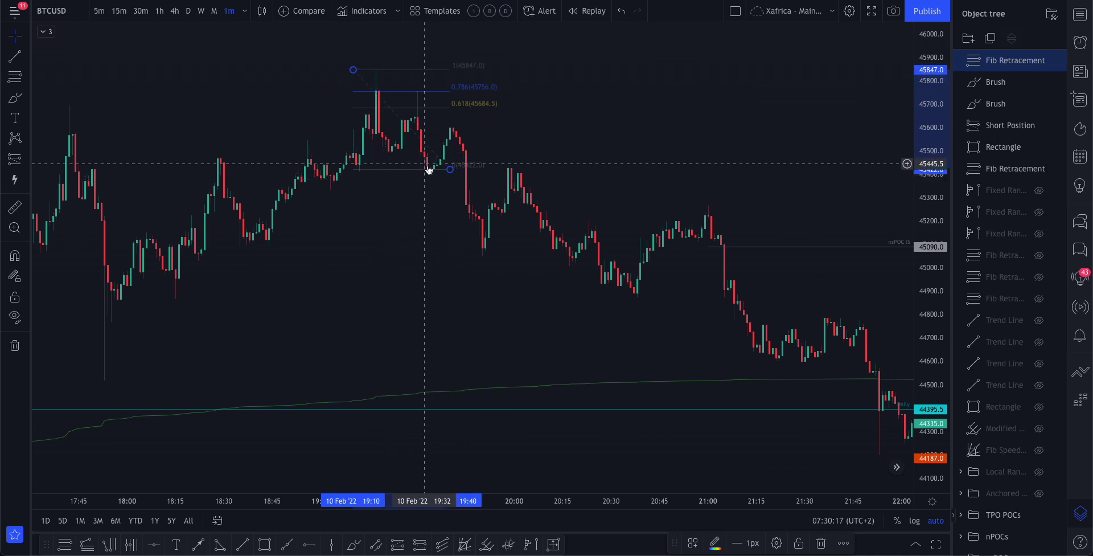
{"action": "left_click_drag", "start_coordinate": [450, 173], "coordinate": [437, 152]}
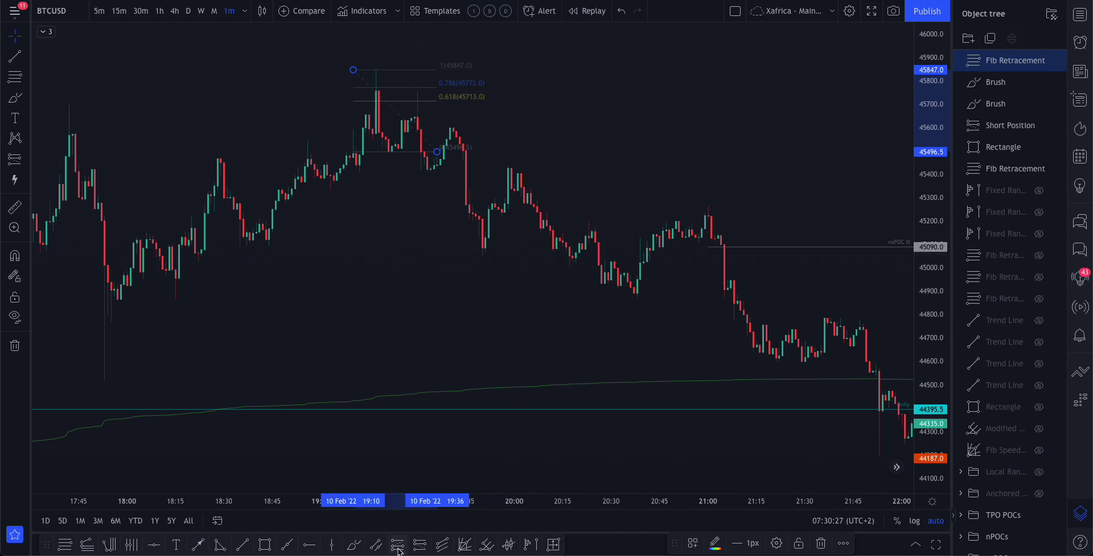
- Draw a short position entering at 45716 with stop 45793.5 and target 44493.5 (15.77 R/R)
{"action": "left_click", "coordinate": [419, 545]}
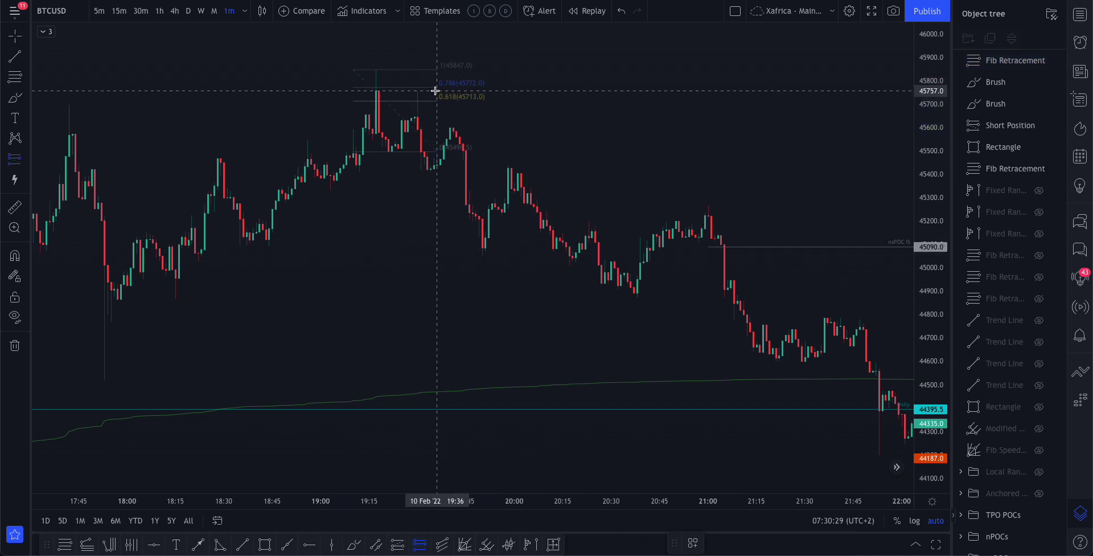
{"action": "left_click", "coordinate": [405, 100]}
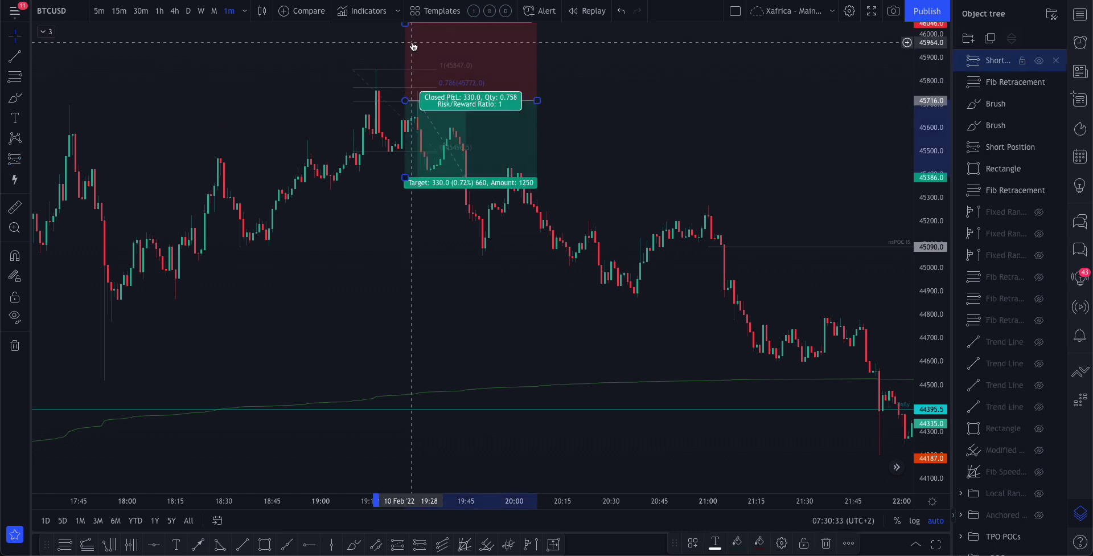
{"action": "left_click_drag", "start_coordinate": [405, 24], "coordinate": [405, 82]}
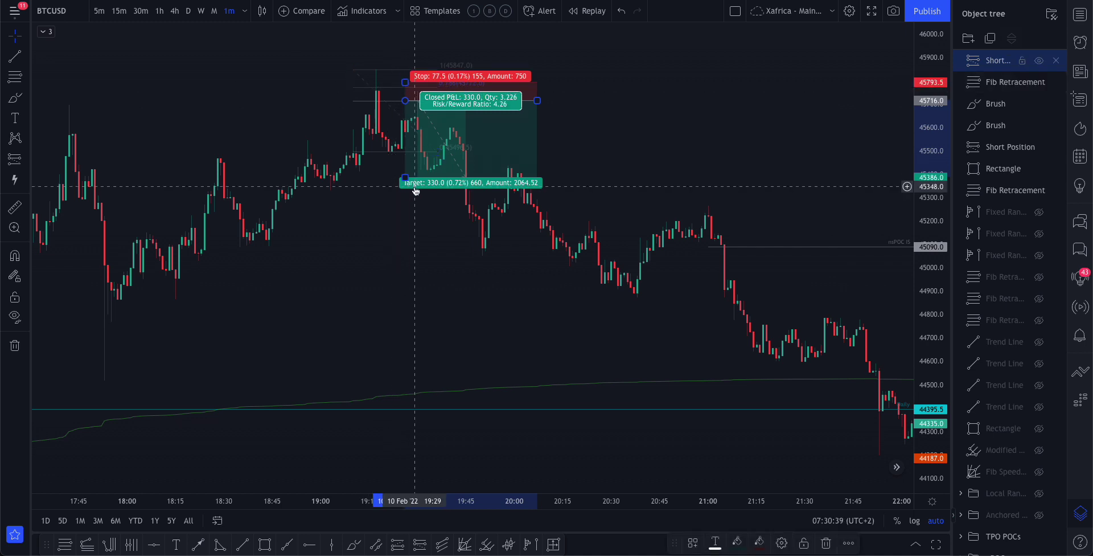
{"action": "left_click_drag", "start_coordinate": [405, 178], "coordinate": [445, 385]}
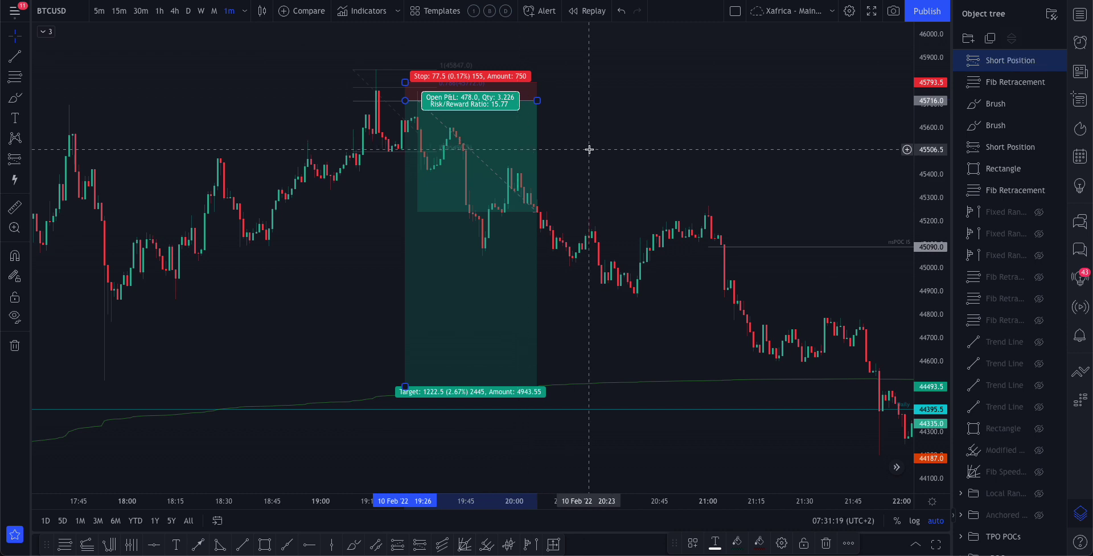
{"action": "scroll", "coordinate": [590, 149], "scroll_direction": "down", "scroll_amount": 10}
{"action": "scroll", "coordinate": [588, 150], "scroll_direction": "down", "scroll_amount": 4}
{"action": "scroll", "coordinate": [588, 150], "scroll_direction": "right", "scroll_amount": 5}
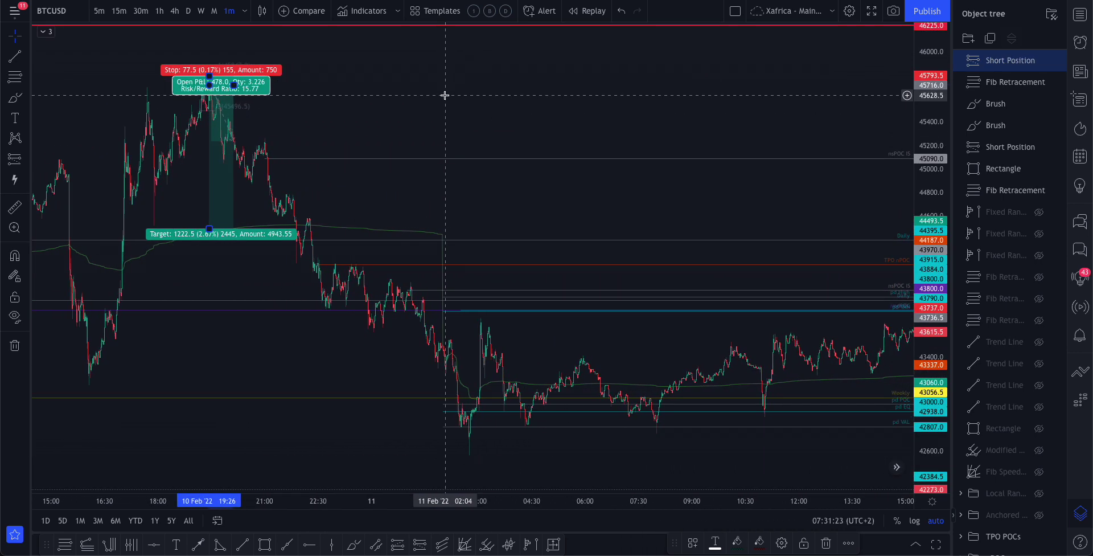
{"action": "left_click", "coordinate": [445, 95]}
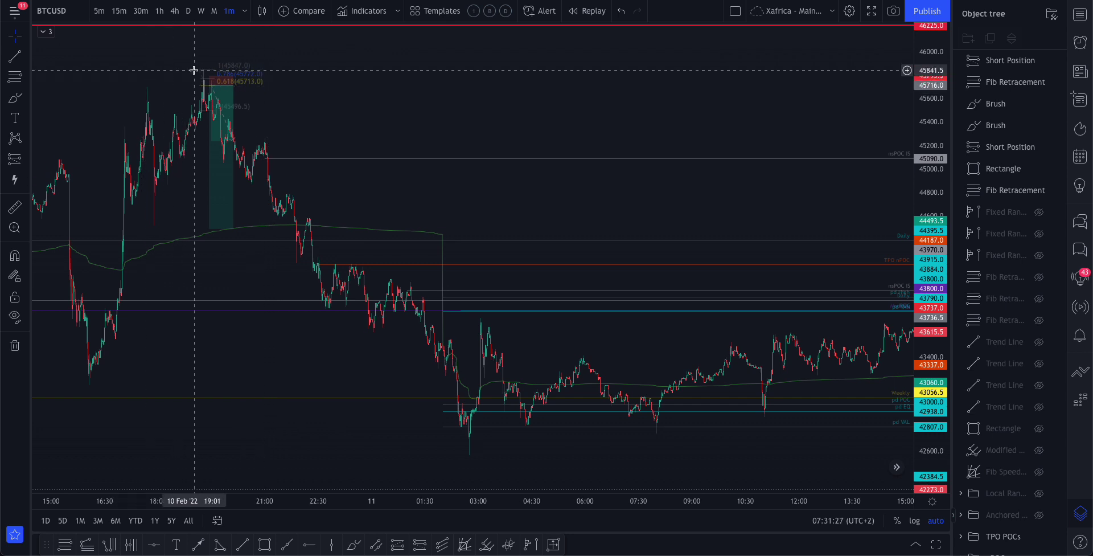
- Drag the large Fib retracement's low anchor down to the late-January low
{"action": "scroll", "coordinate": [489, 112], "scroll_direction": "down", "scroll_amount": 5}
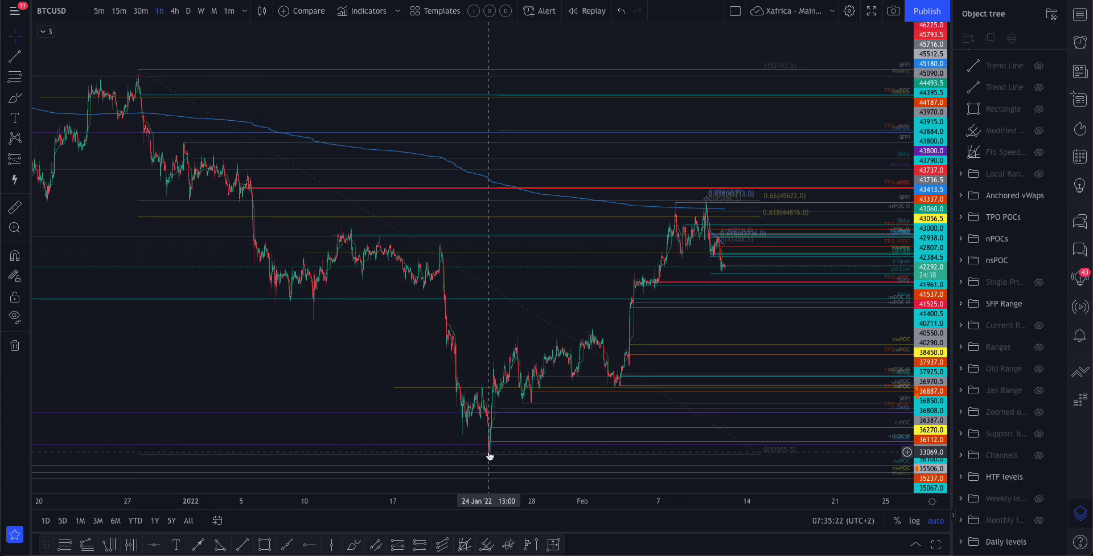
{"action": "left_click_drag", "start_coordinate": [764, 450], "coordinate": [768, 455]}
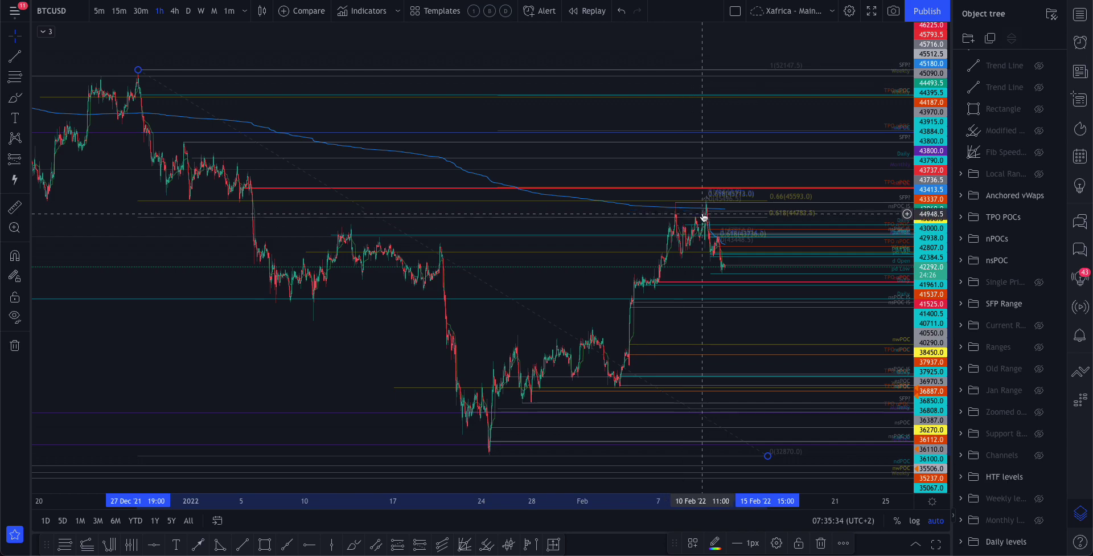
{"action": "scroll", "coordinate": [678, 215], "scroll_direction": "up", "scroll_amount": 5}
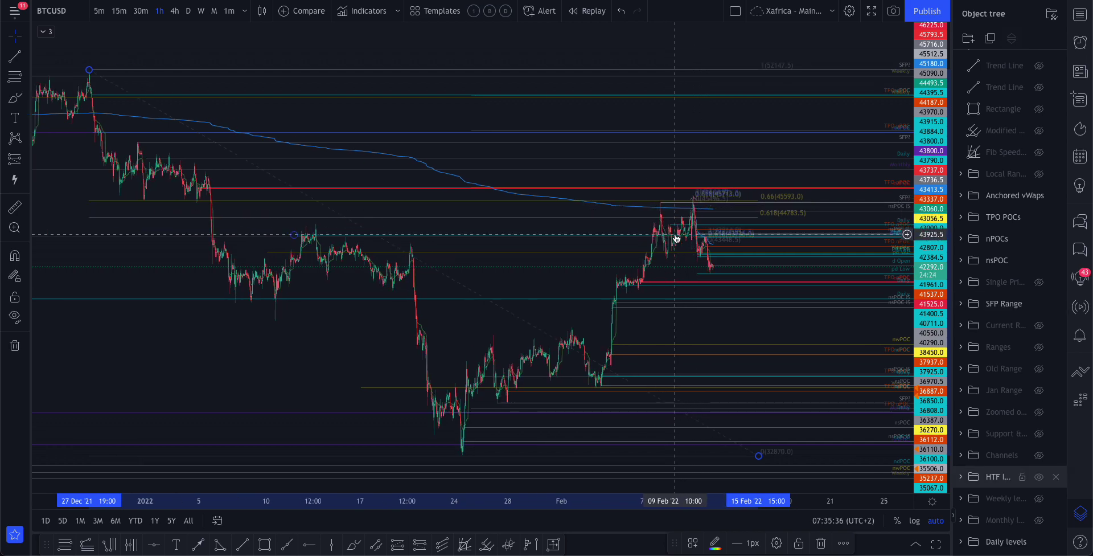
{"action": "scroll", "coordinate": [678, 236], "scroll_direction": "up", "scroll_amount": 5}
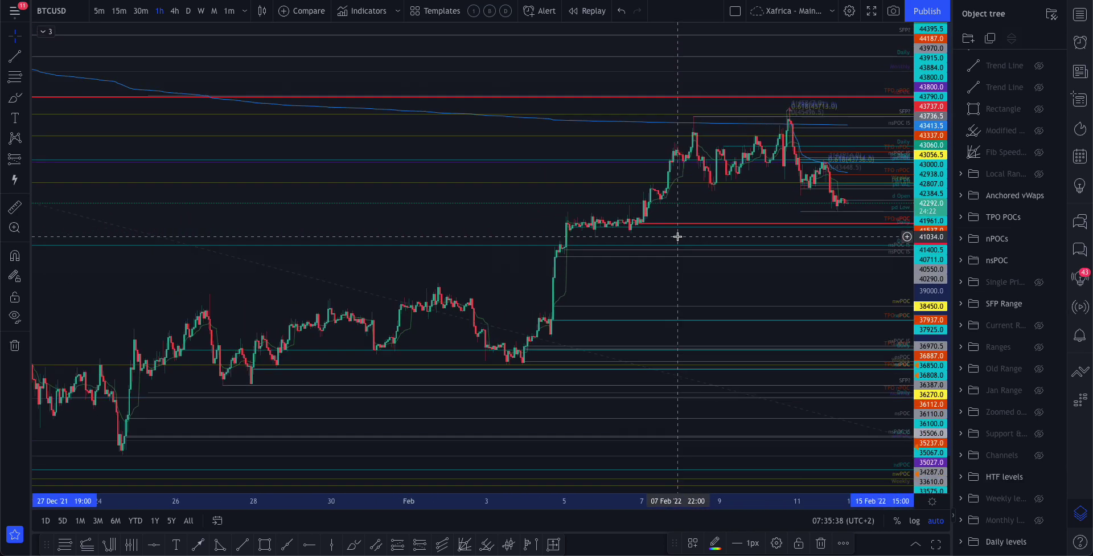
{"action": "scroll", "coordinate": [679, 242], "scroll_direction": "up", "scroll_amount": 2}
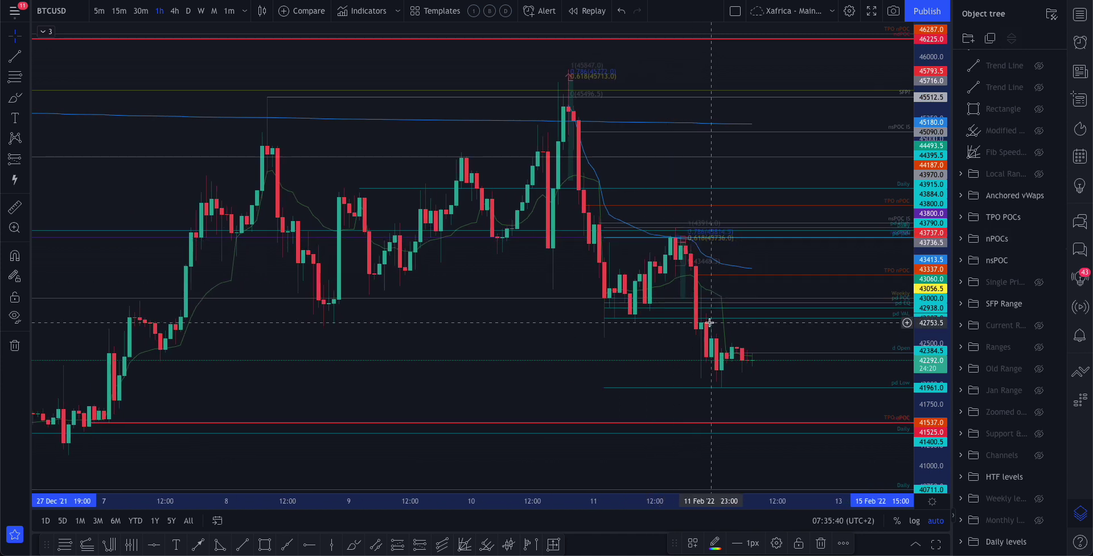
{"action": "scroll", "coordinate": [705, 324], "scroll_direction": "up", "scroll_amount": 3}
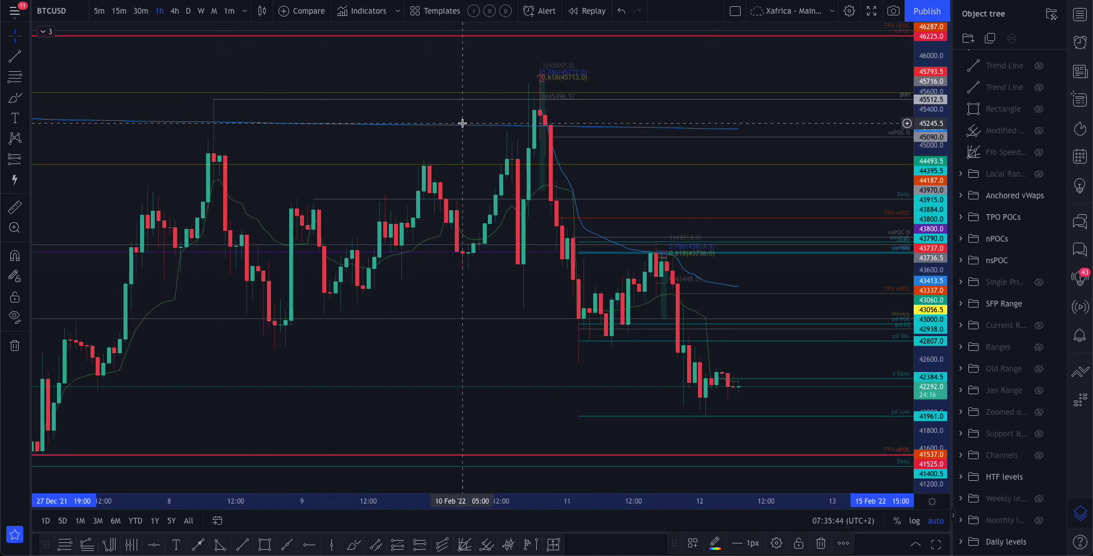
- Select the SFP level line at 45512.5 on the 1-hour chart
{"action": "left_click", "coordinate": [530, 99]}
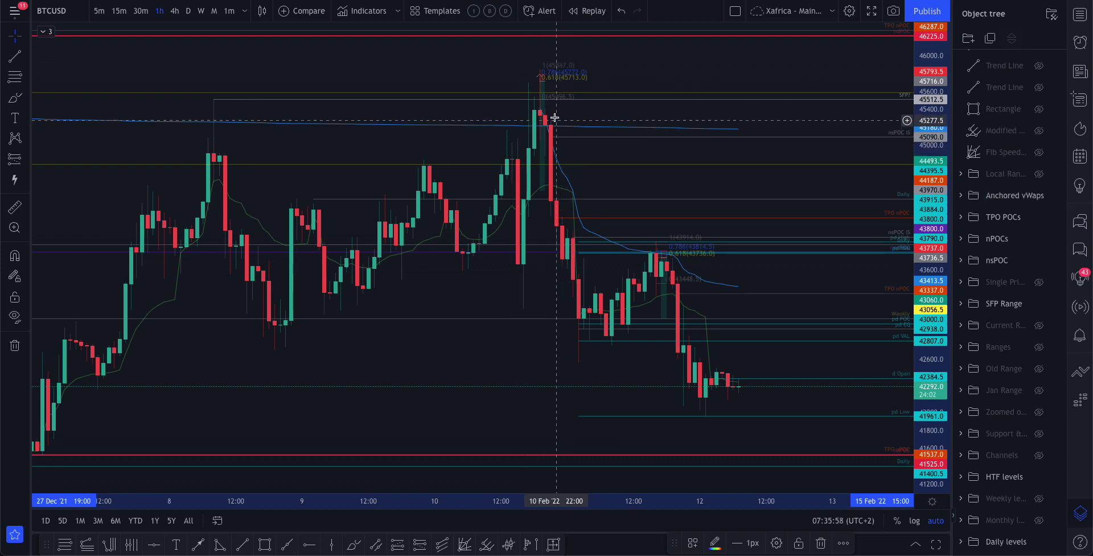
{"action": "scroll", "coordinate": [595, 138], "scroll_direction": "up", "scroll_amount": 2}
{"action": "scroll", "coordinate": [598, 139], "scroll_direction": "right", "scroll_amount": 3}
{"action": "scroll", "coordinate": [598, 139], "scroll_direction": "left", "scroll_amount": 3}
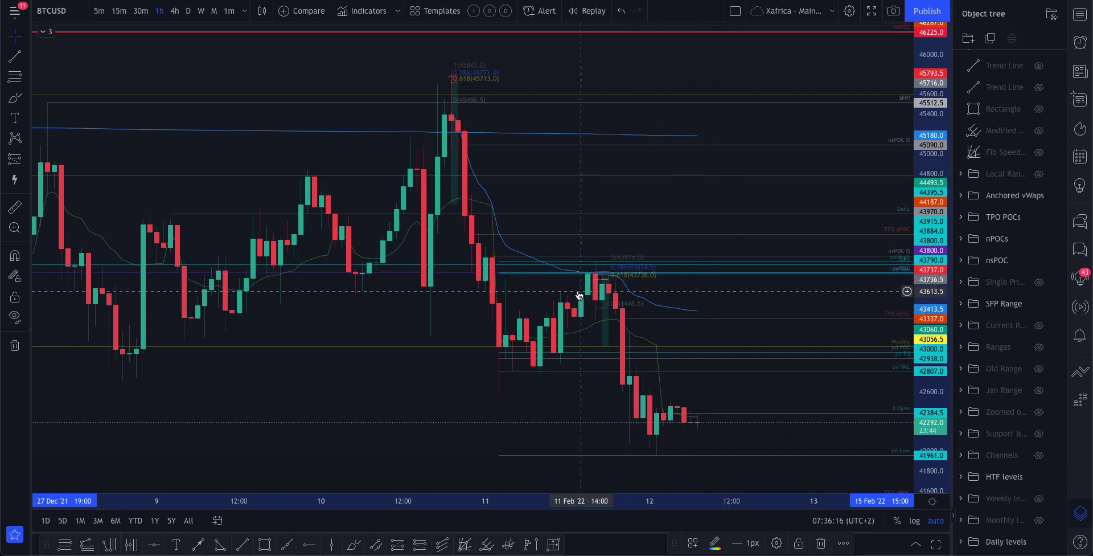
- Review the short setup on 15-minute, then 30-minute candles
{"action": "left_click", "coordinate": [119, 11]}
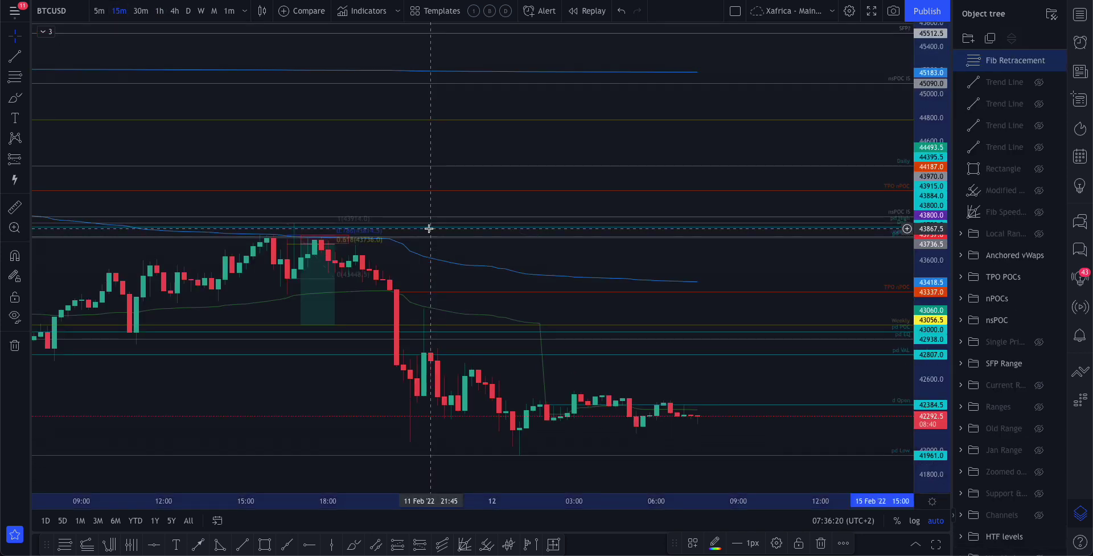
{"action": "scroll", "coordinate": [431, 229], "scroll_direction": "up", "scroll_amount": 4}
{"action": "scroll", "coordinate": [431, 229], "scroll_direction": "up", "scroll_amount": 3}
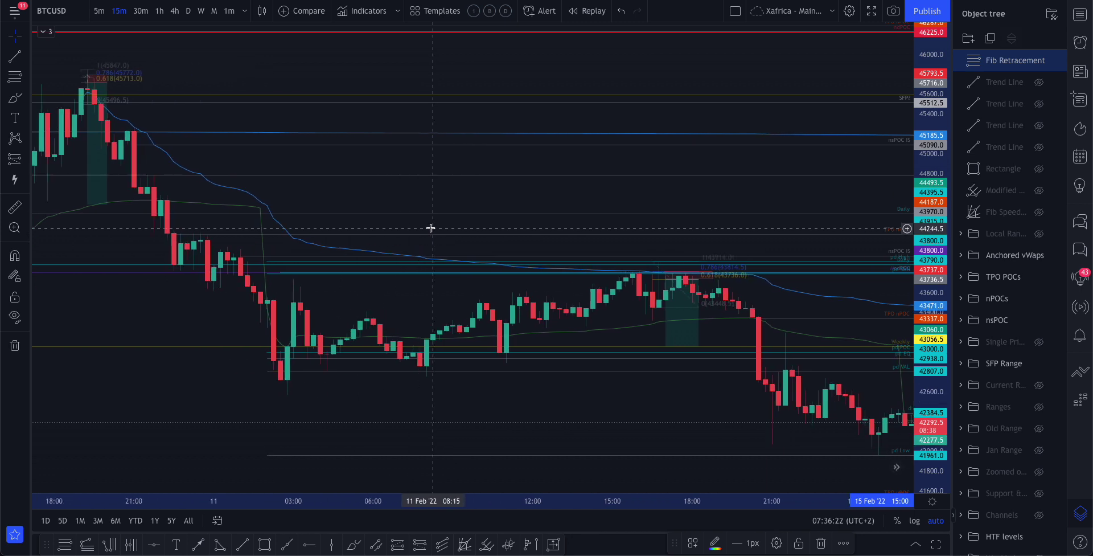
{"action": "left_click", "coordinate": [140, 11]}
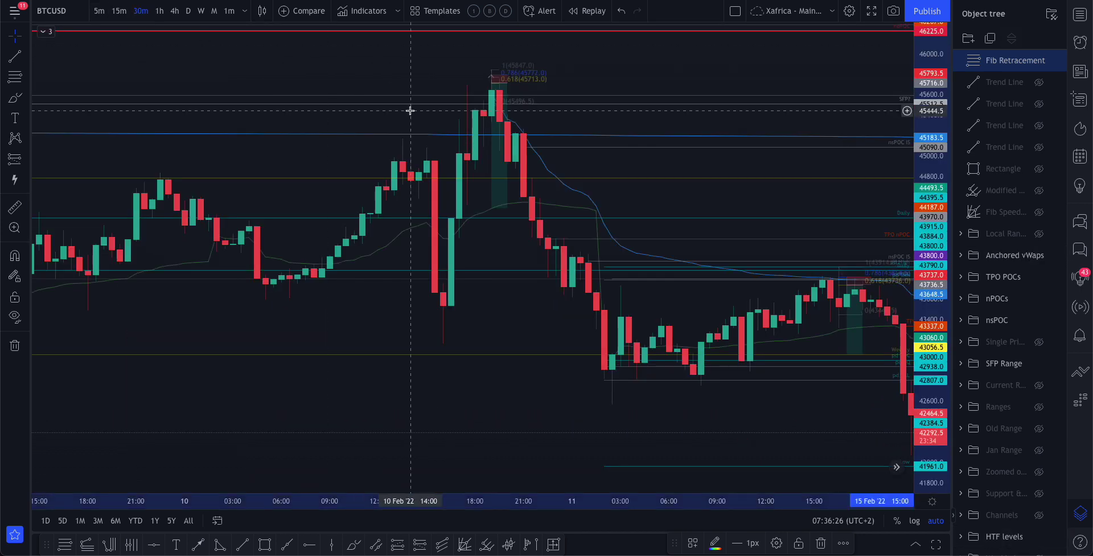
{"action": "scroll", "coordinate": [410, 111], "scroll_direction": "up", "scroll_amount": 4}
{"action": "scroll", "coordinate": [410, 110], "scroll_direction": "up", "scroll_amount": 1}
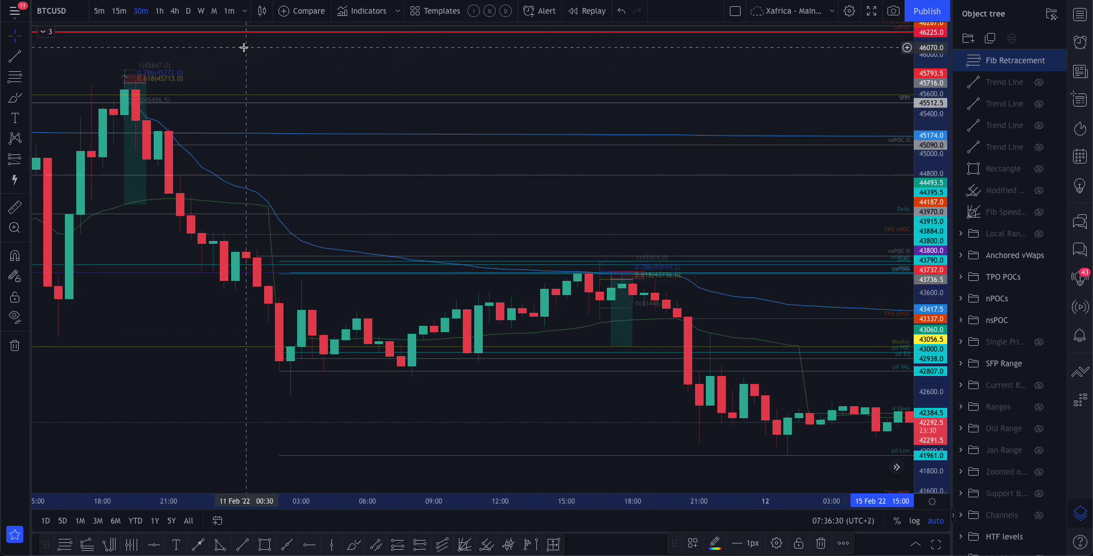
- On 5-minute candles, stretch the price scale and pan around the short setup
{"action": "left_click", "coordinate": [98, 12]}
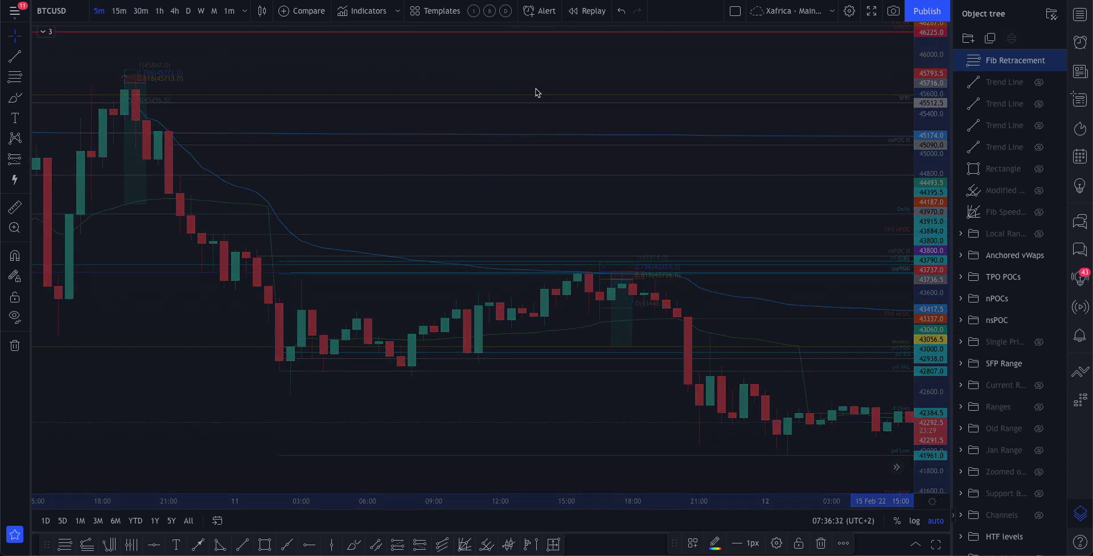
{"action": "scroll", "coordinate": [535, 89], "scroll_direction": "down", "scroll_amount": 6}
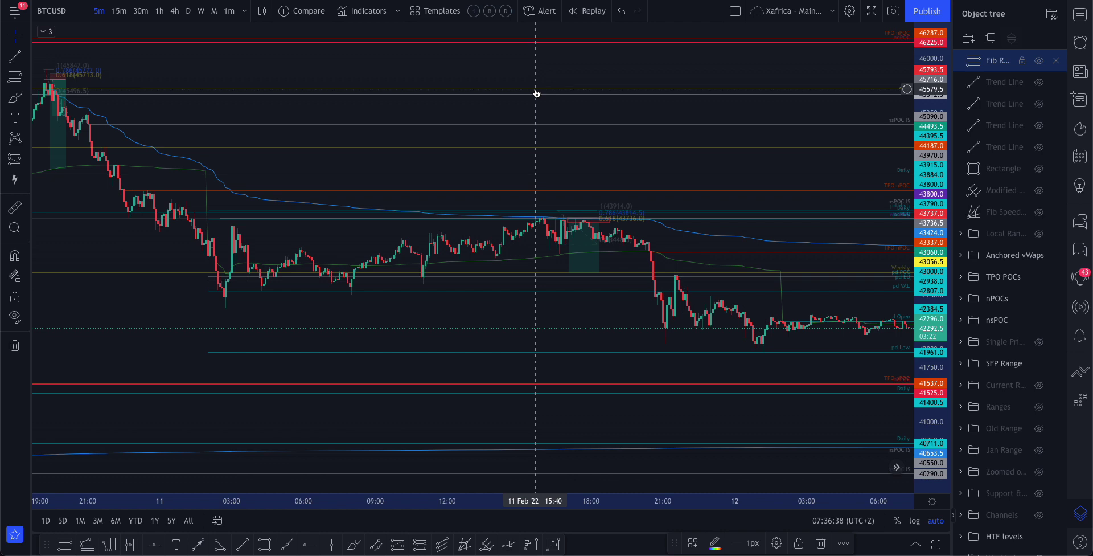
{"action": "scroll", "coordinate": [535, 89], "scroll_direction": "up", "scroll_amount": 5}
{"action": "left_click_drag", "start_coordinate": [937, 310], "coordinate": [938, 296]}
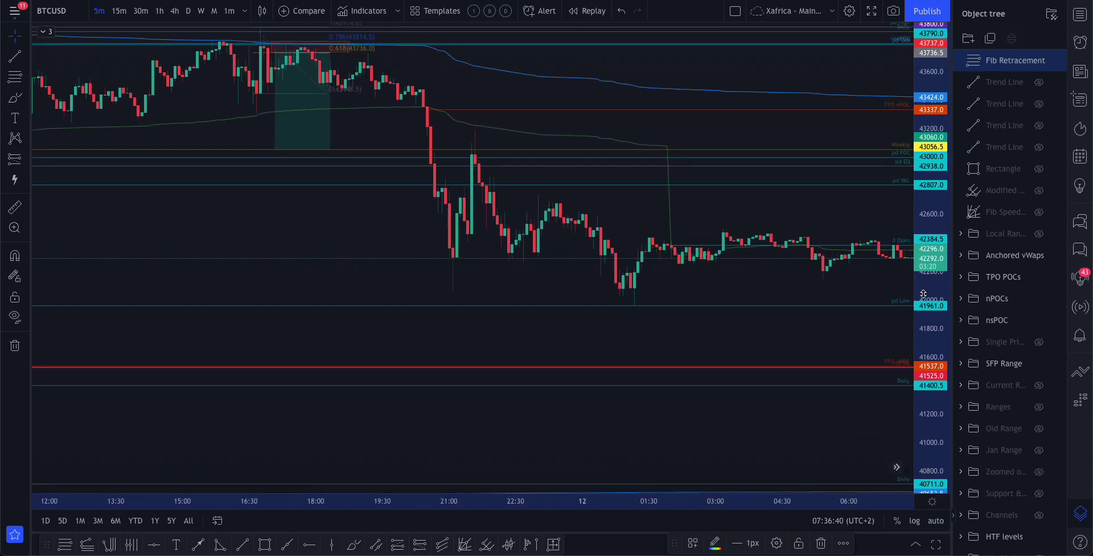
{"action": "left_click_drag", "start_coordinate": [412, 78], "coordinate": [683, 220]}
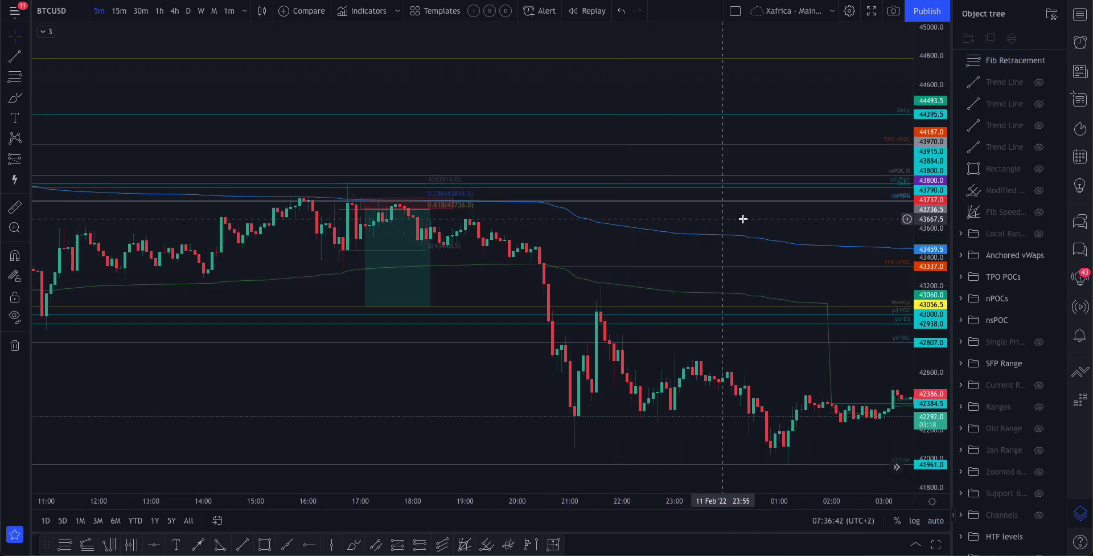
{"action": "left_click_drag", "start_coordinate": [927, 254], "coordinate": [927, 241]}
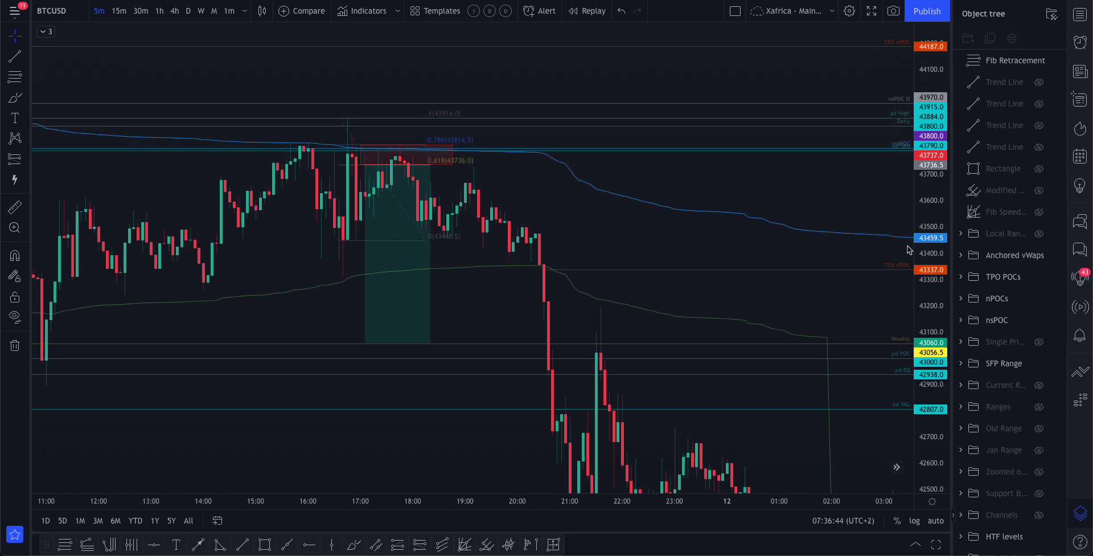
{"action": "scroll", "coordinate": [756, 243], "scroll_direction": "up", "scroll_amount": 2}
{"action": "left_click_drag", "start_coordinate": [601, 222], "coordinate": [678, 220]}
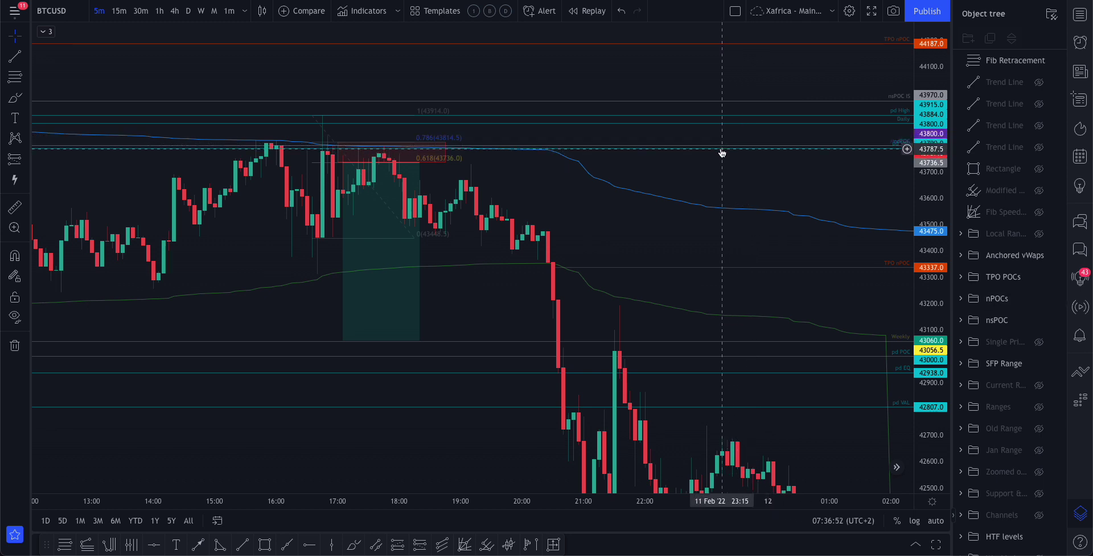
- Auto-fit the price scale to show 10–12 Feb from the peak to the 41961 low
{"action": "scroll", "coordinate": [720, 151], "scroll_direction": "down", "scroll_amount": 4}
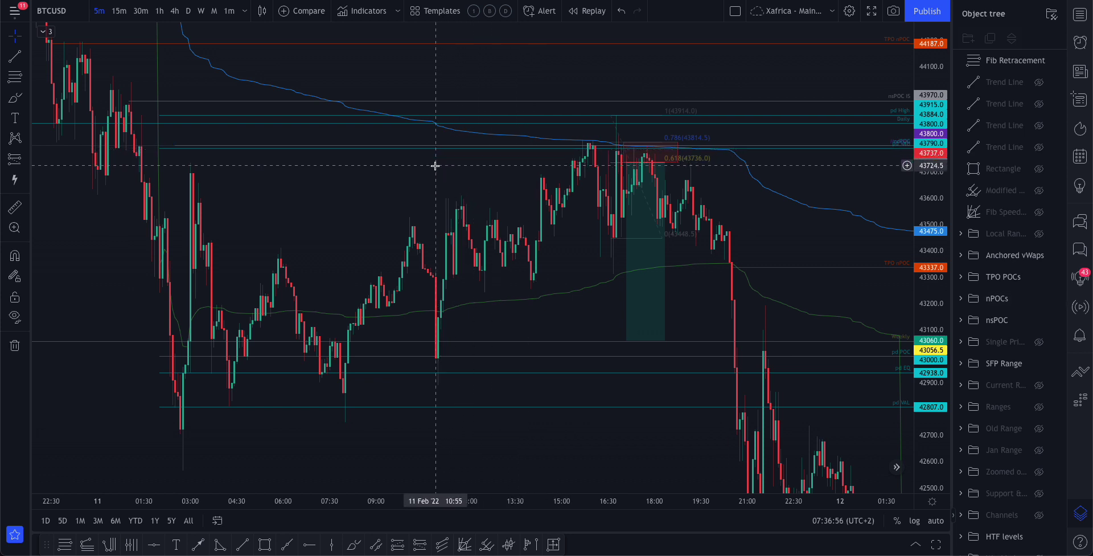
{"action": "scroll", "coordinate": [529, 158], "scroll_direction": "down", "scroll_amount": 5}
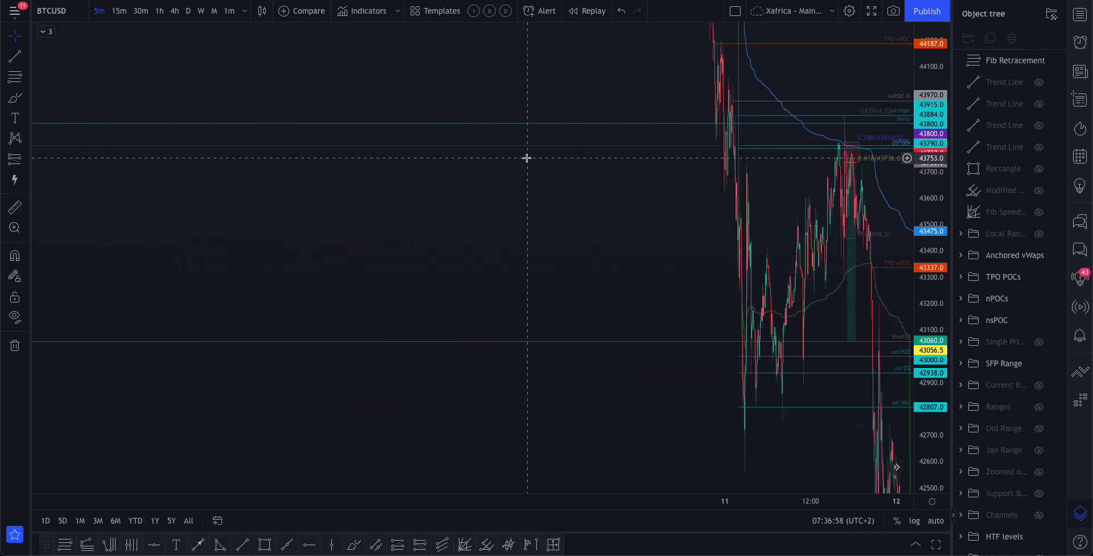
{"action": "scroll", "coordinate": [527, 158], "scroll_direction": "right", "scroll_amount": 10}
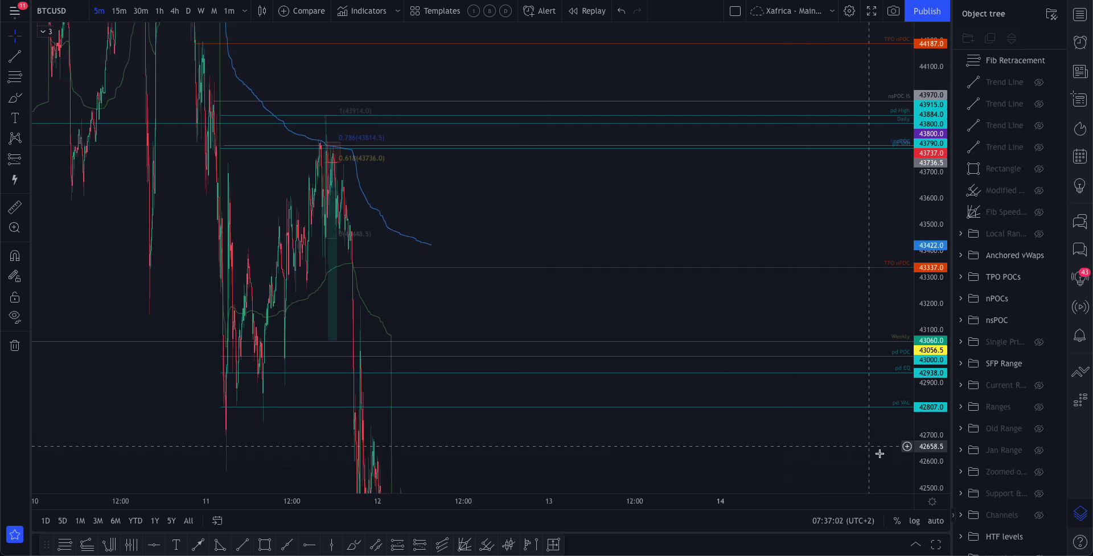
{"action": "left_click", "coordinate": [936, 521]}
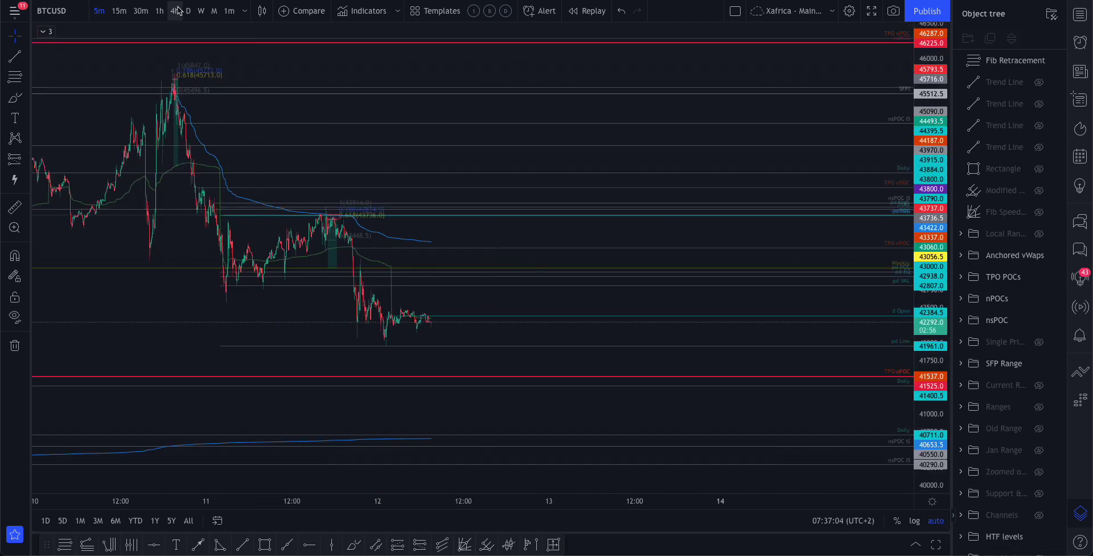
- Move to 1-hour candles via 30-minute and unhide the mid-November fixed-range volume profile
{"action": "left_click", "coordinate": [141, 11]}
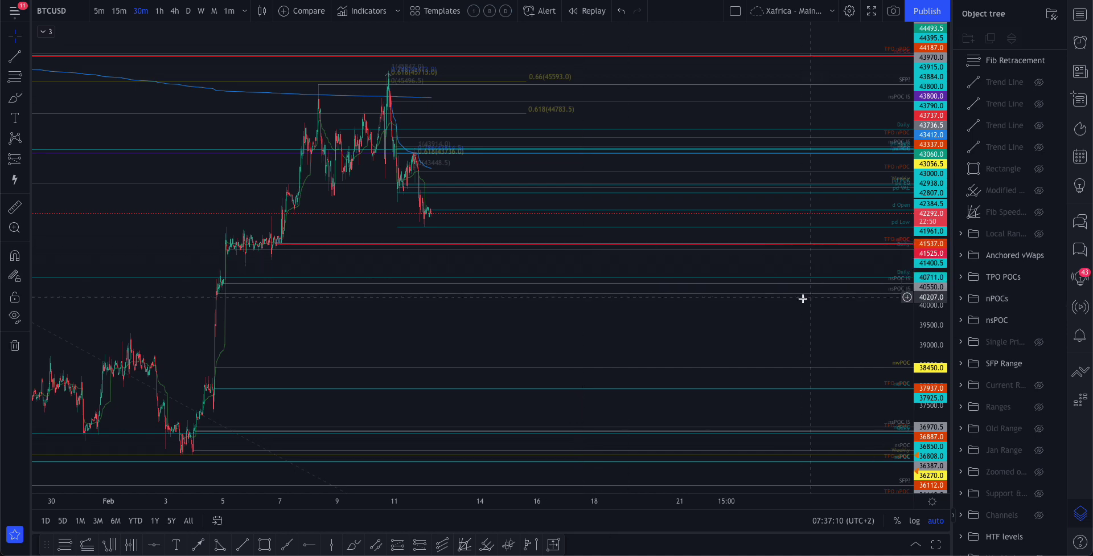
{"action": "scroll", "coordinate": [793, 300], "scroll_direction": "up", "scroll_amount": 3}
{"action": "scroll", "coordinate": [796, 306], "scroll_direction": "left", "scroll_amount": 2}
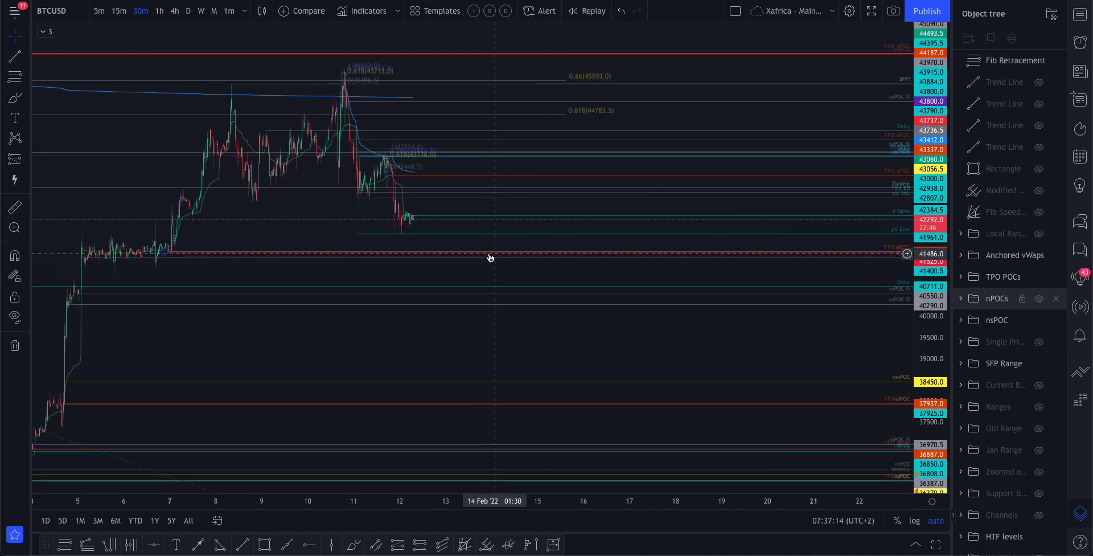
{"action": "scroll", "coordinate": [493, 245], "scroll_direction": "down", "scroll_amount": 3}
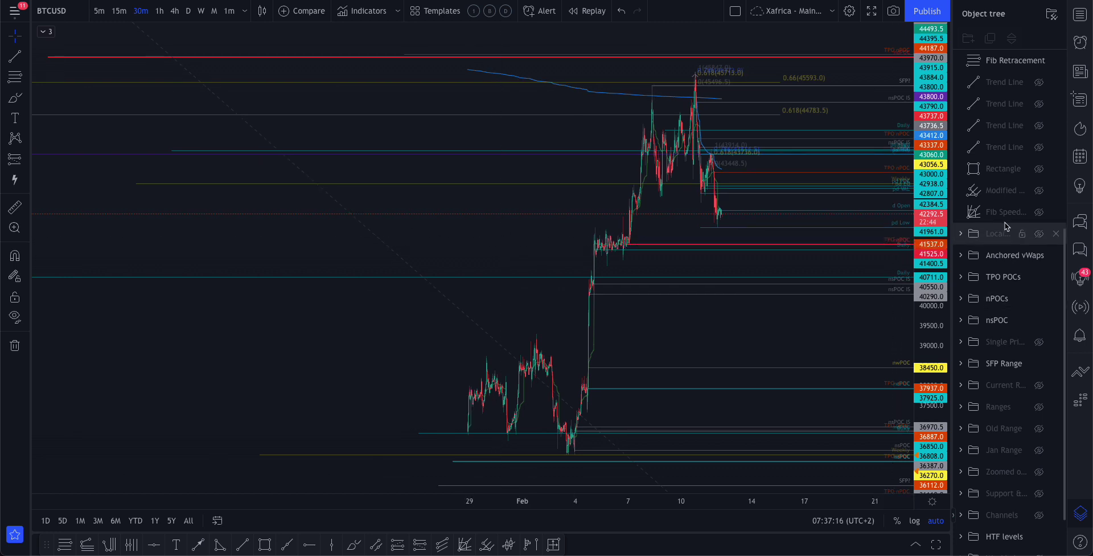
{"action": "scroll", "coordinate": [893, 248], "scroll_direction": "down", "scroll_amount": 5}
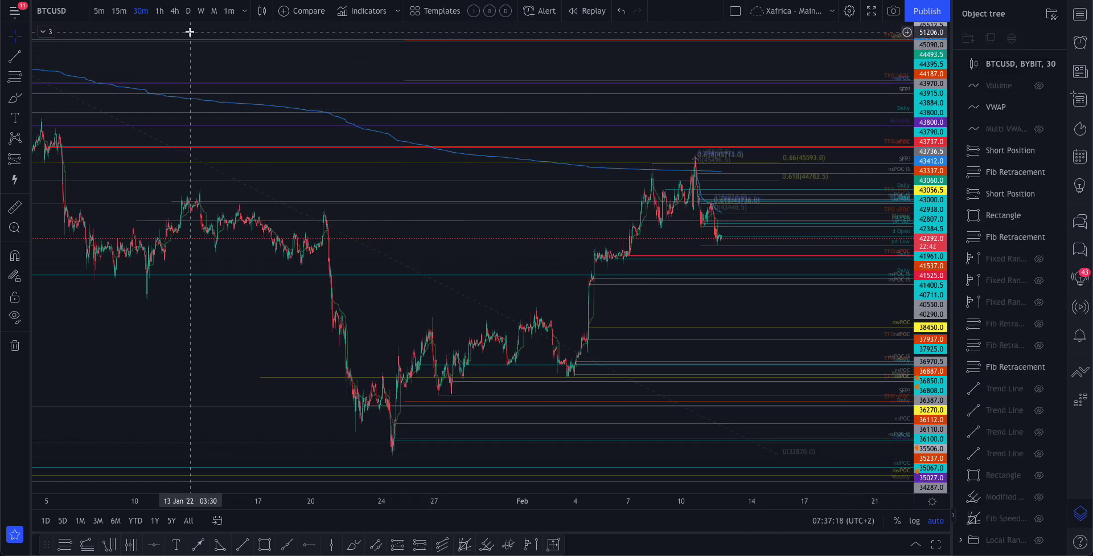
{"action": "left_click", "coordinate": [159, 10]}
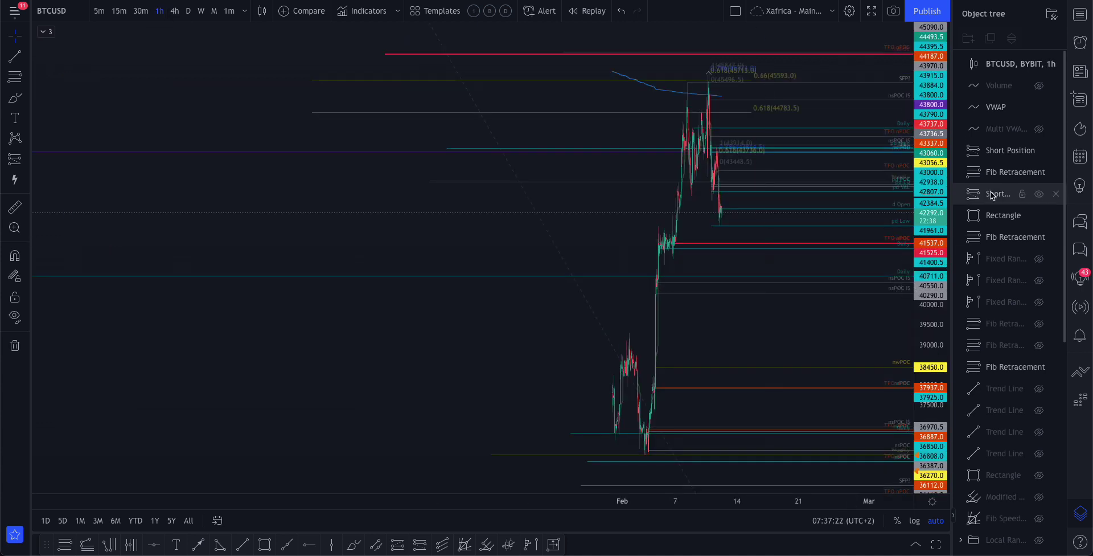
{"action": "left_click", "coordinate": [1039, 259]}
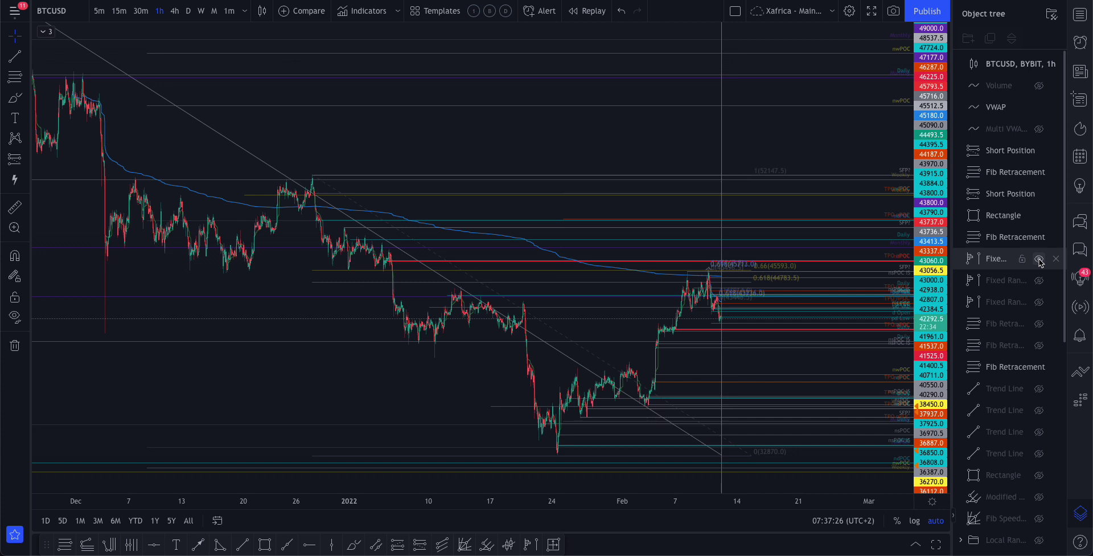
{"action": "scroll", "coordinate": [626, 257], "scroll_direction": "down", "scroll_amount": 2}
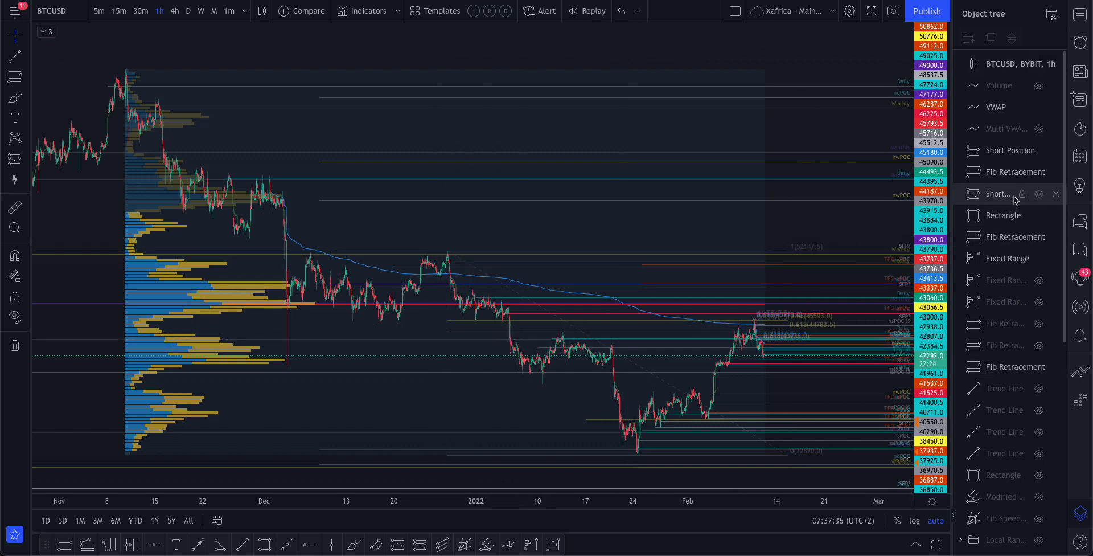
- Make all three fixed-range volume profiles visible and select the short near the latest price
{"action": "left_click", "coordinate": [1040, 259]}
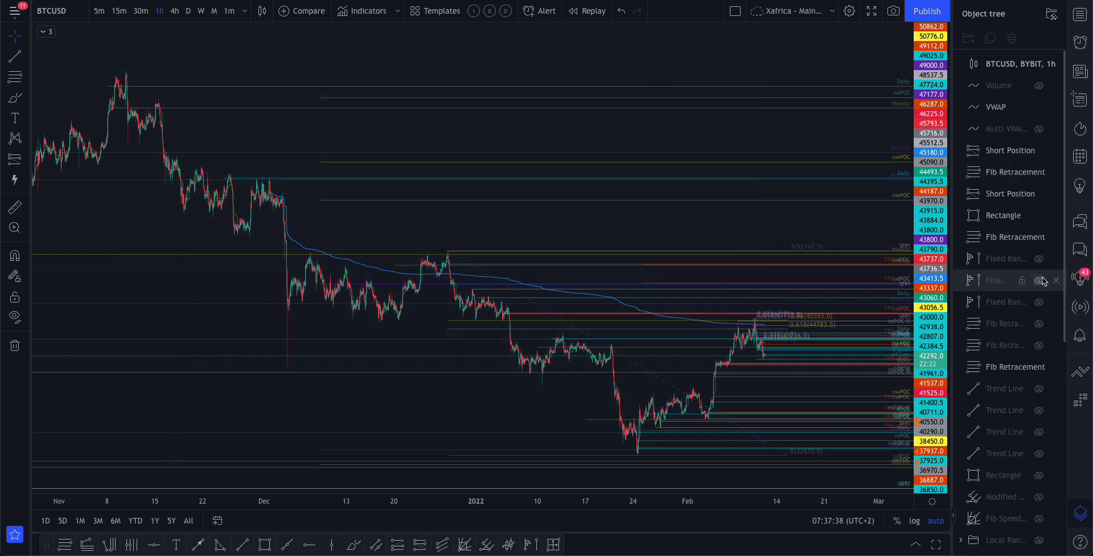
{"action": "left_click", "coordinate": [1040, 281]}
{"action": "left_click", "coordinate": [1040, 281]}
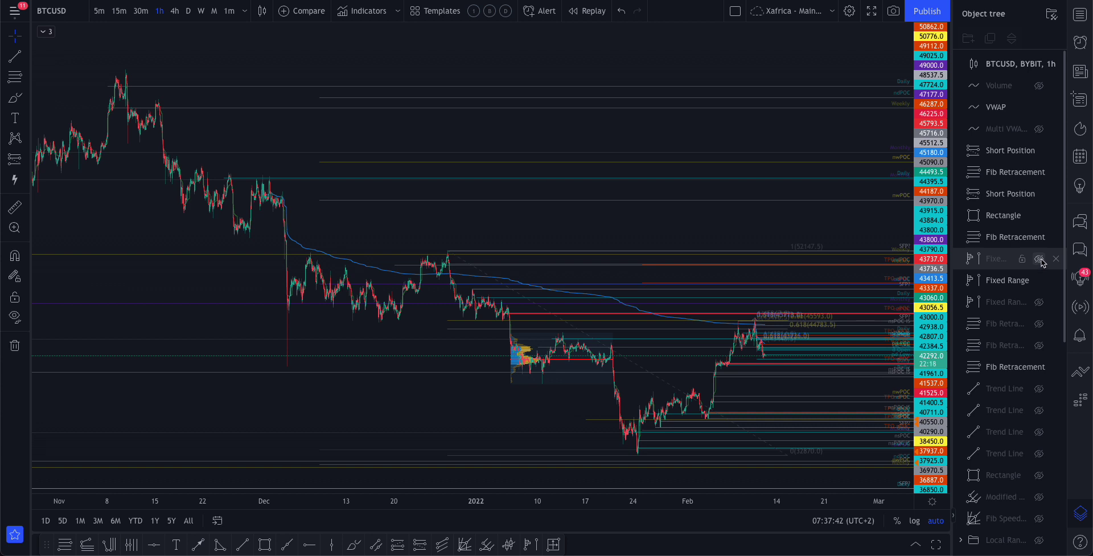
{"action": "left_click", "coordinate": [1040, 302]}
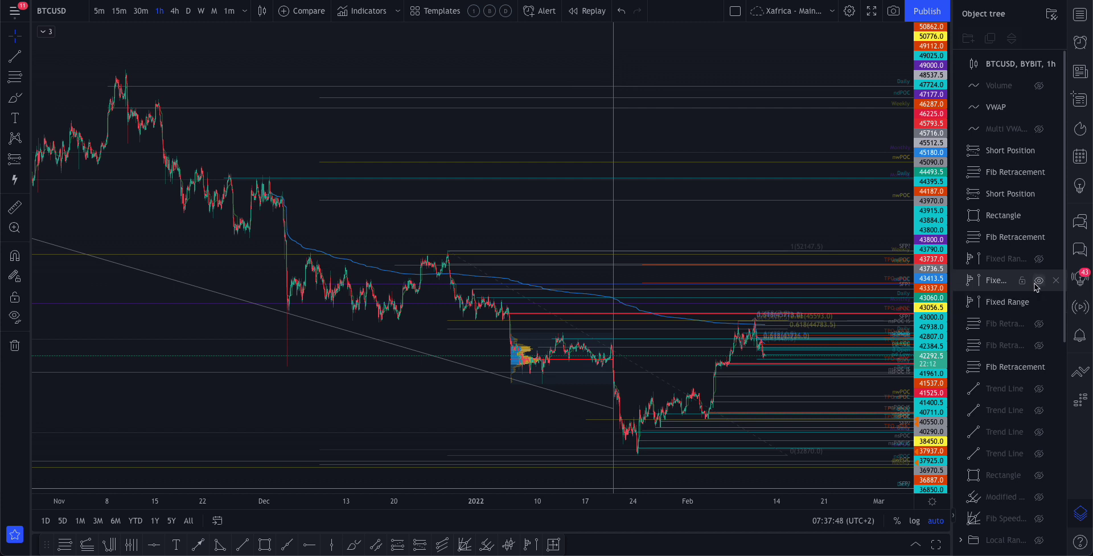
{"action": "left_click", "coordinate": [1039, 259]}
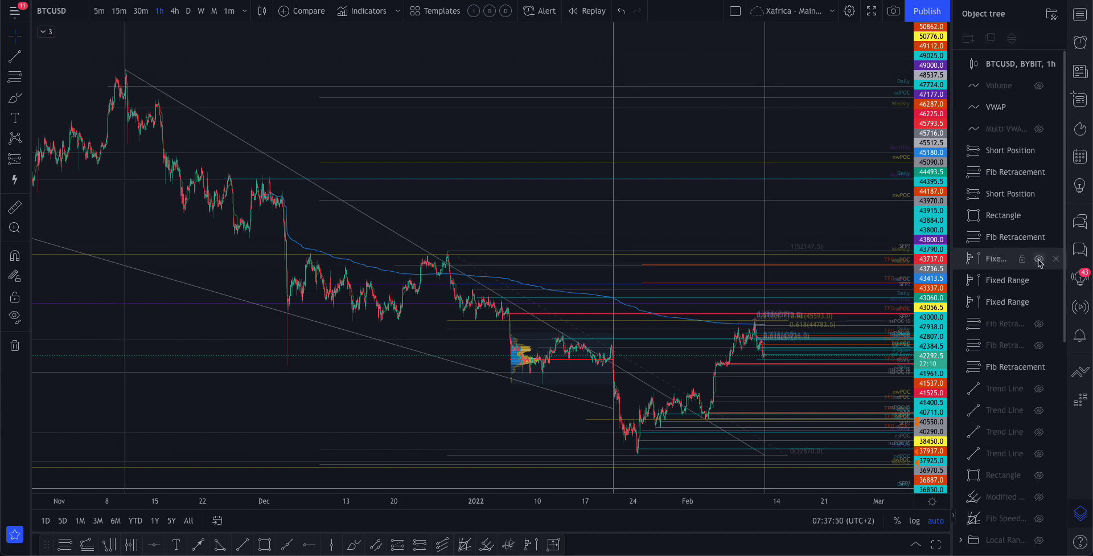
{"action": "left_click", "coordinate": [758, 324]}
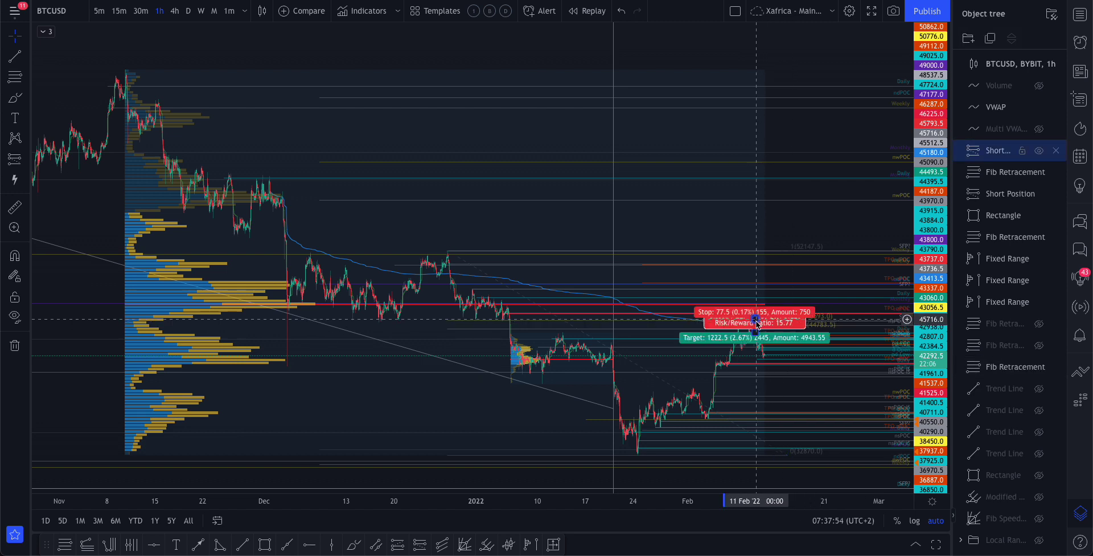
- Delete the selected short position near the latest price
{"action": "key", "text": "Delete"}
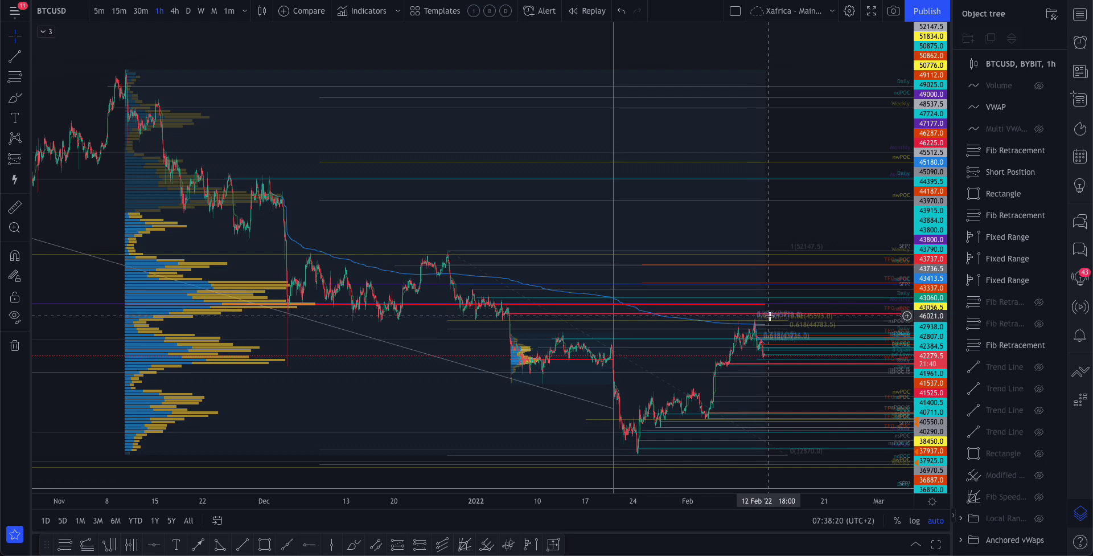
{"action": "left_click", "coordinate": [1040, 302]}
{"action": "left_click", "coordinate": [1039, 303]}
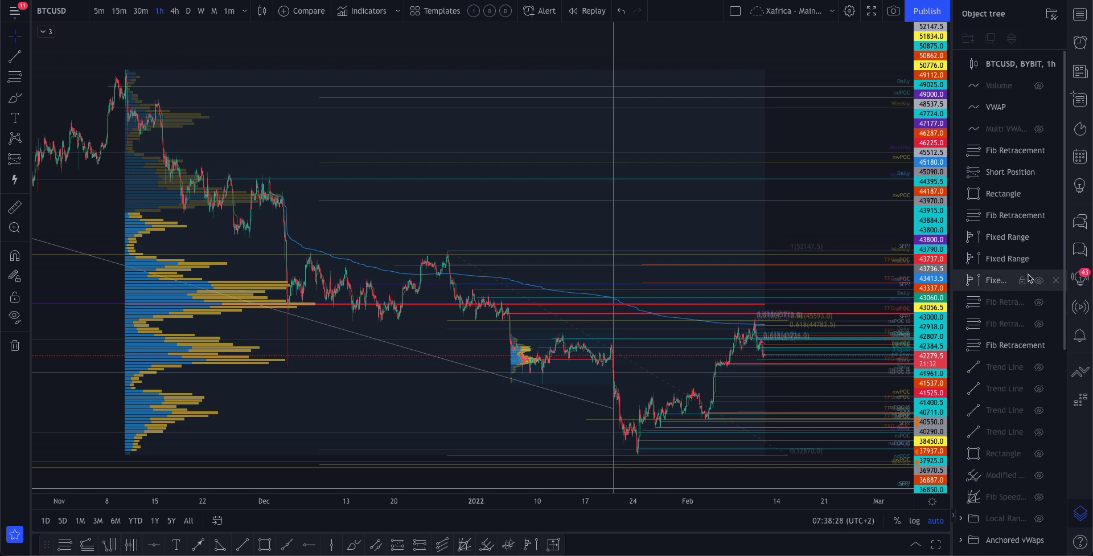
{"action": "scroll", "coordinate": [746, 288], "scroll_direction": "up", "scroll_amount": 4}
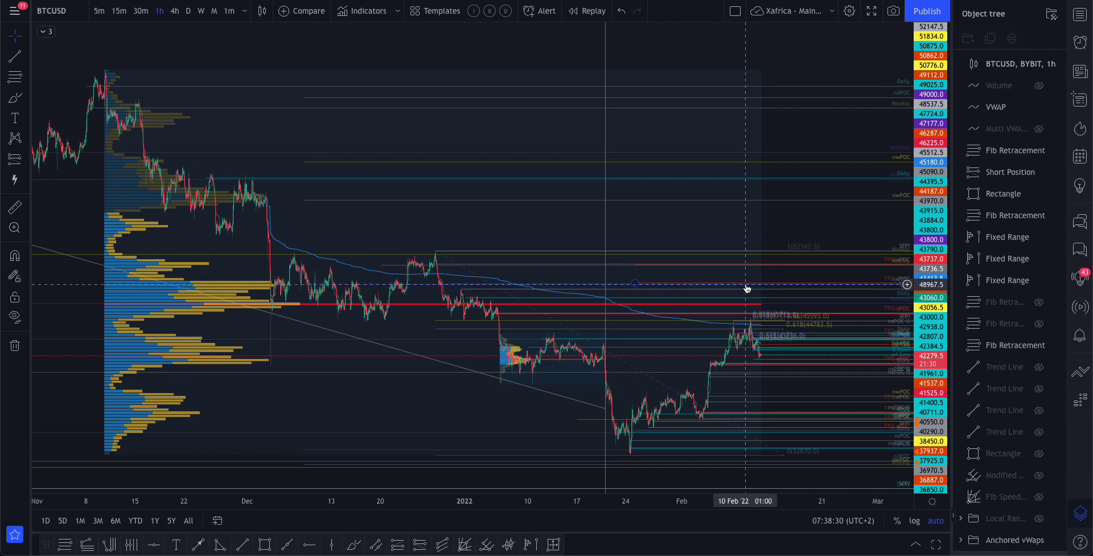
{"action": "scroll", "coordinate": [746, 287], "scroll_direction": "up", "scroll_amount": 6}
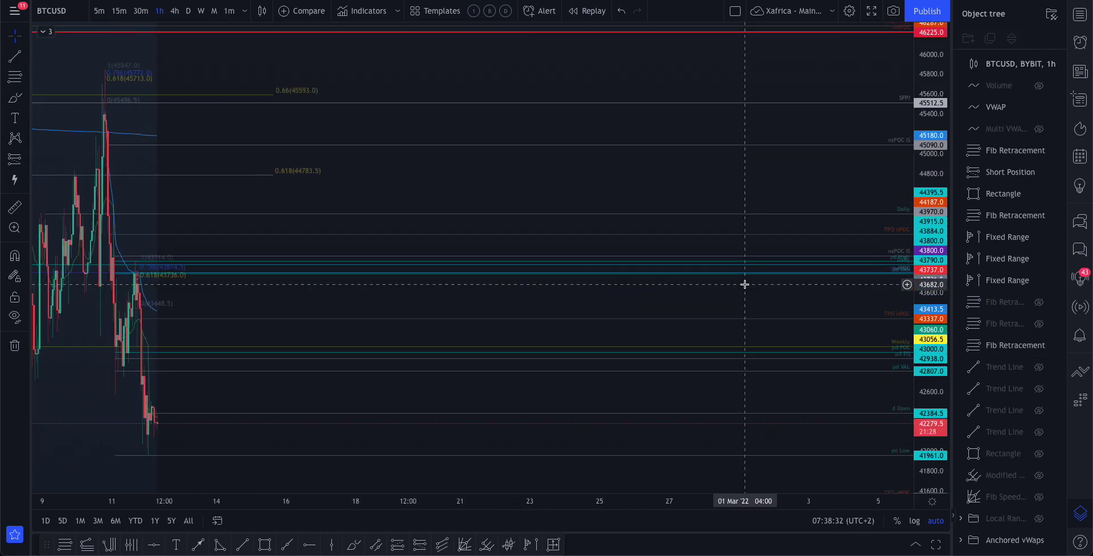
{"action": "scroll", "coordinate": [745, 284], "scroll_direction": "up", "scroll_amount": 2}
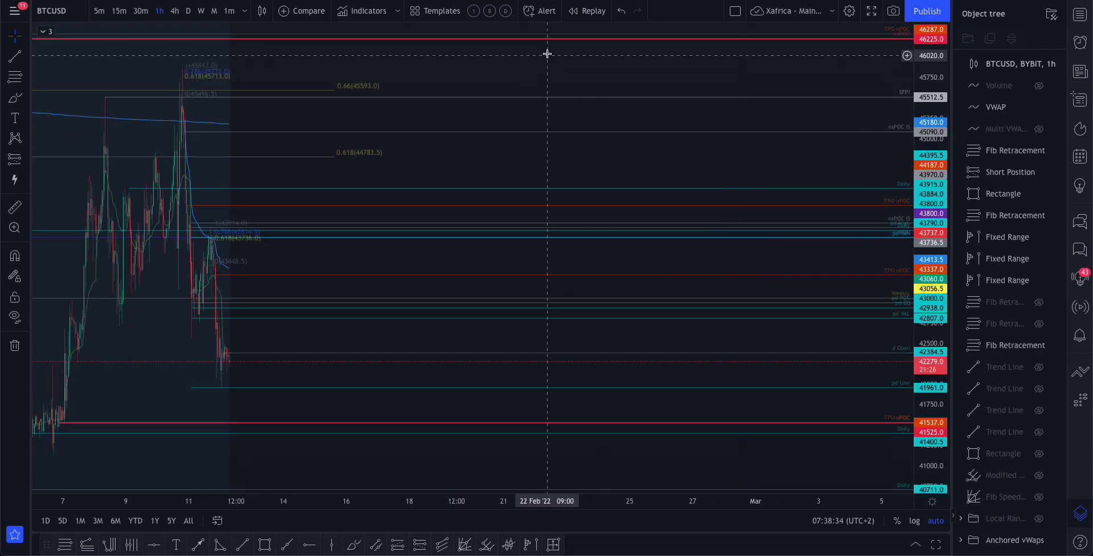